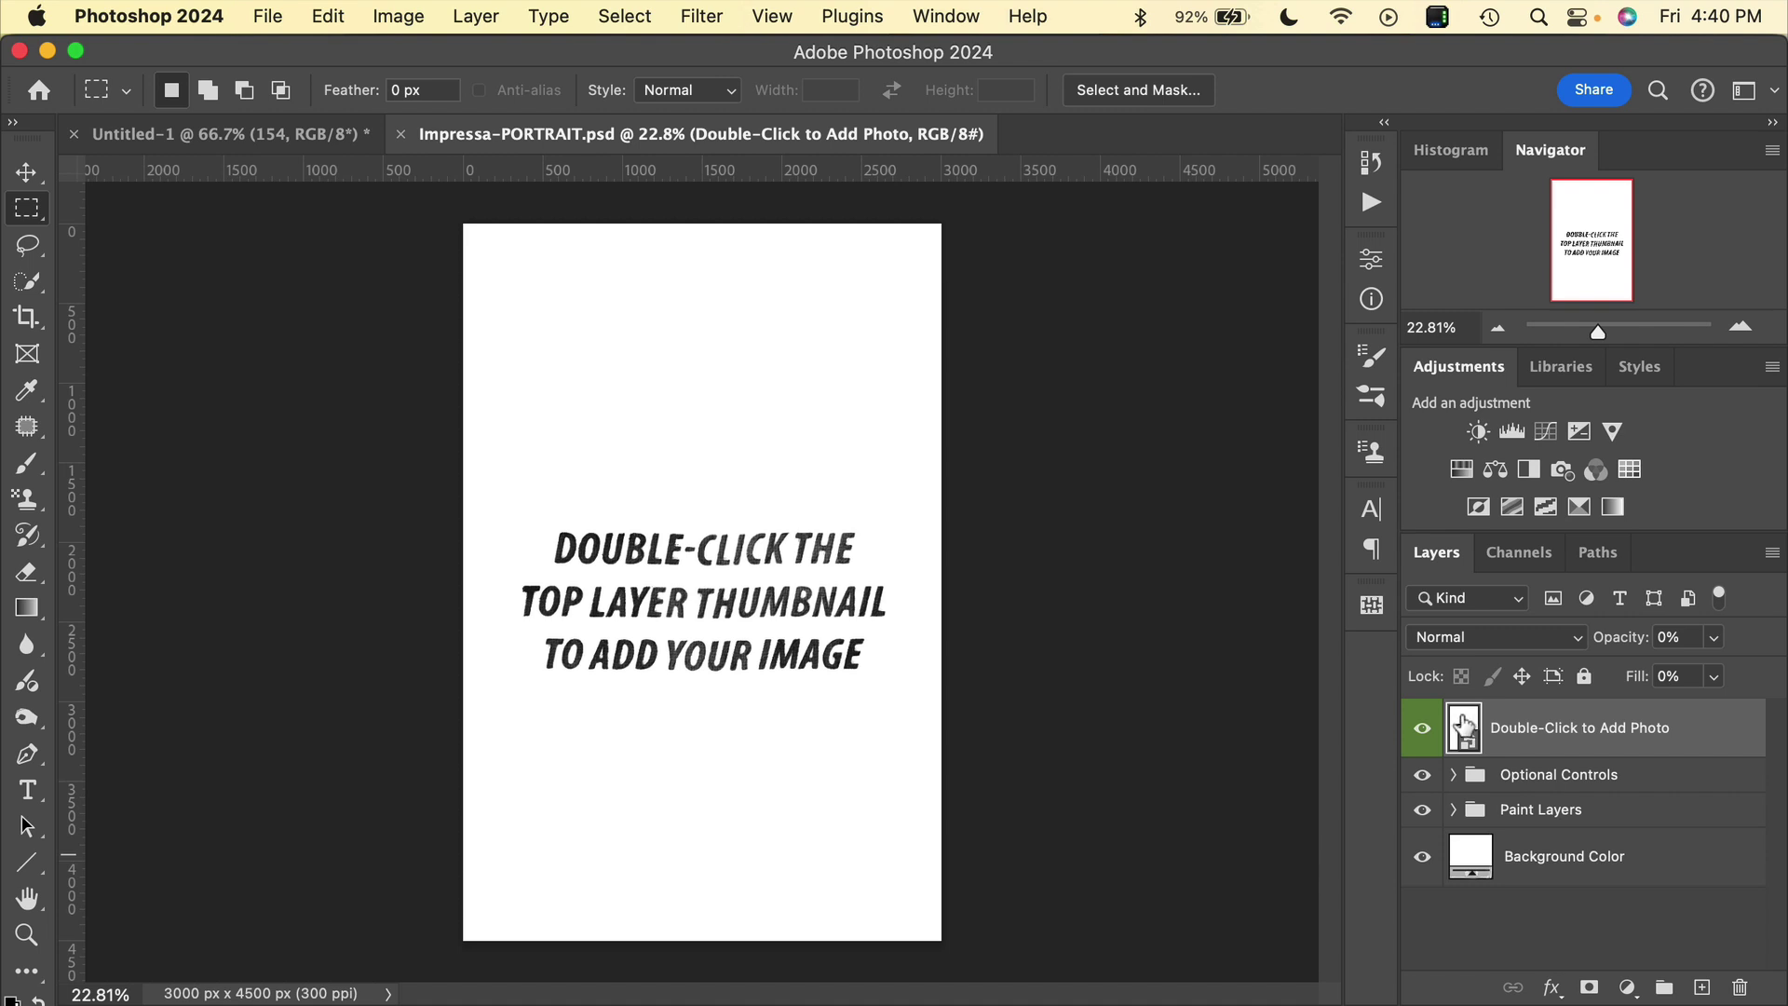
- Open the Double-Click to Add Photo smart object and embed the night bridge photo from the Sample Photos folder
{"action": "double_click", "coordinate": [1464, 725]}
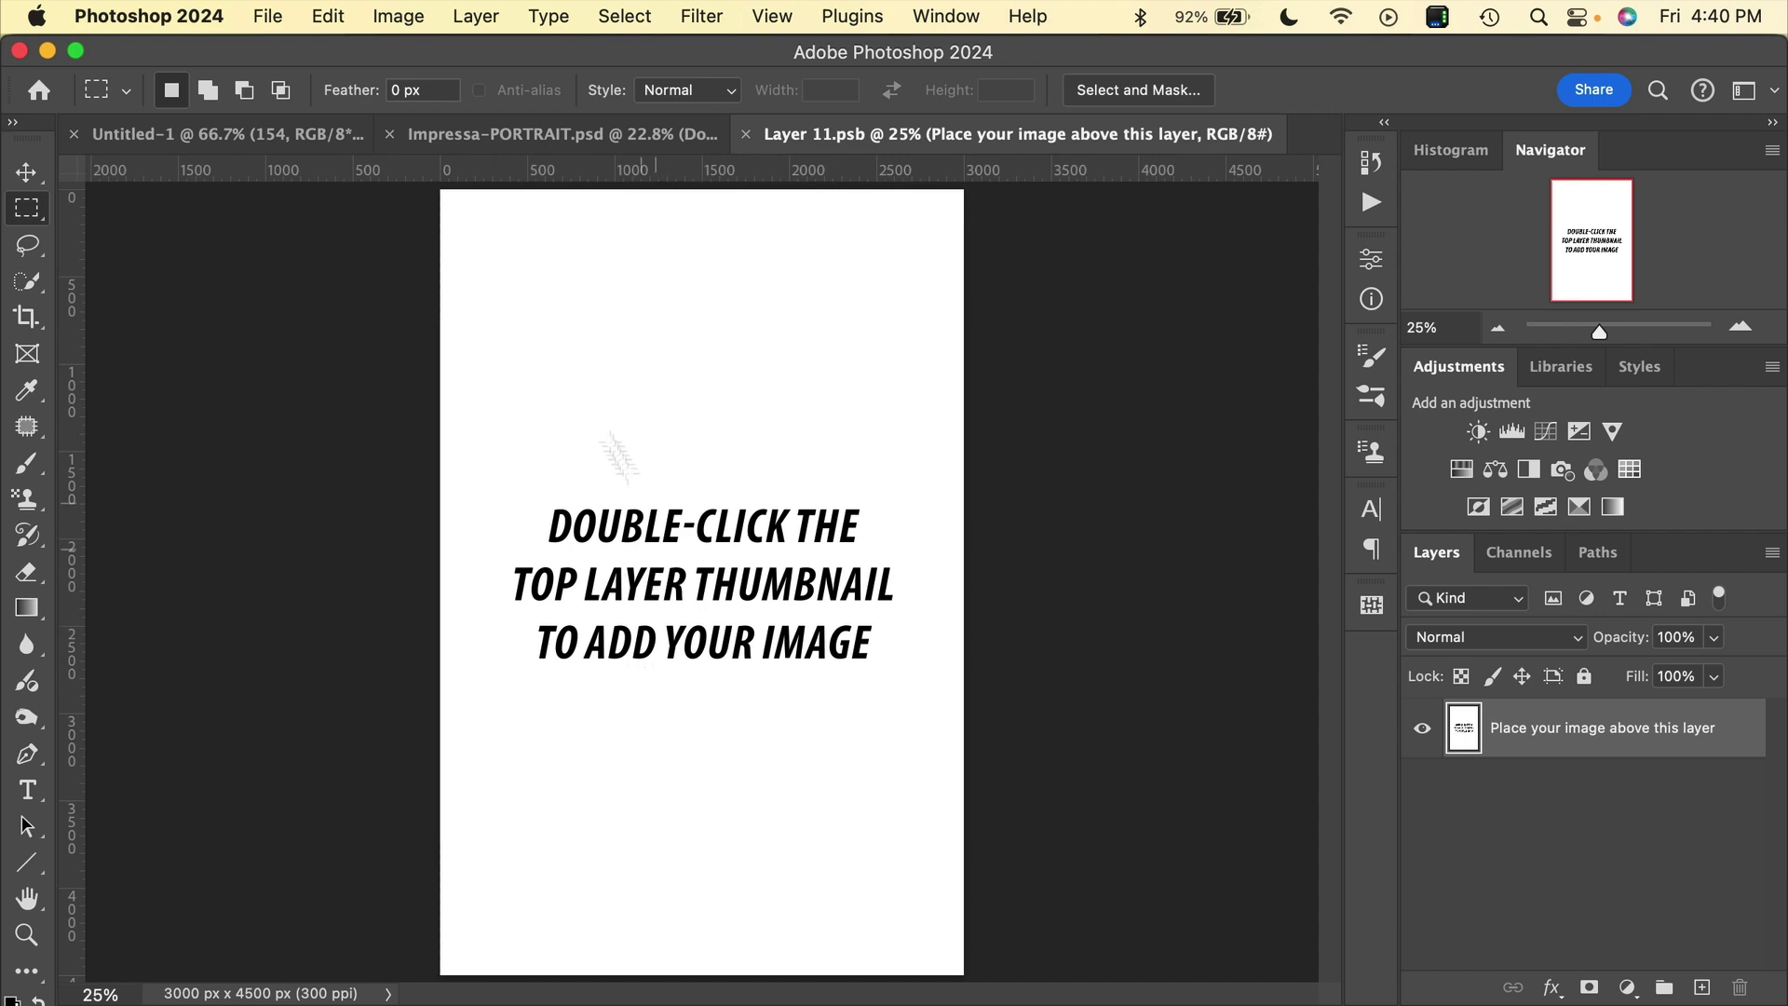
{"action": "left_click", "coordinate": [269, 15]}
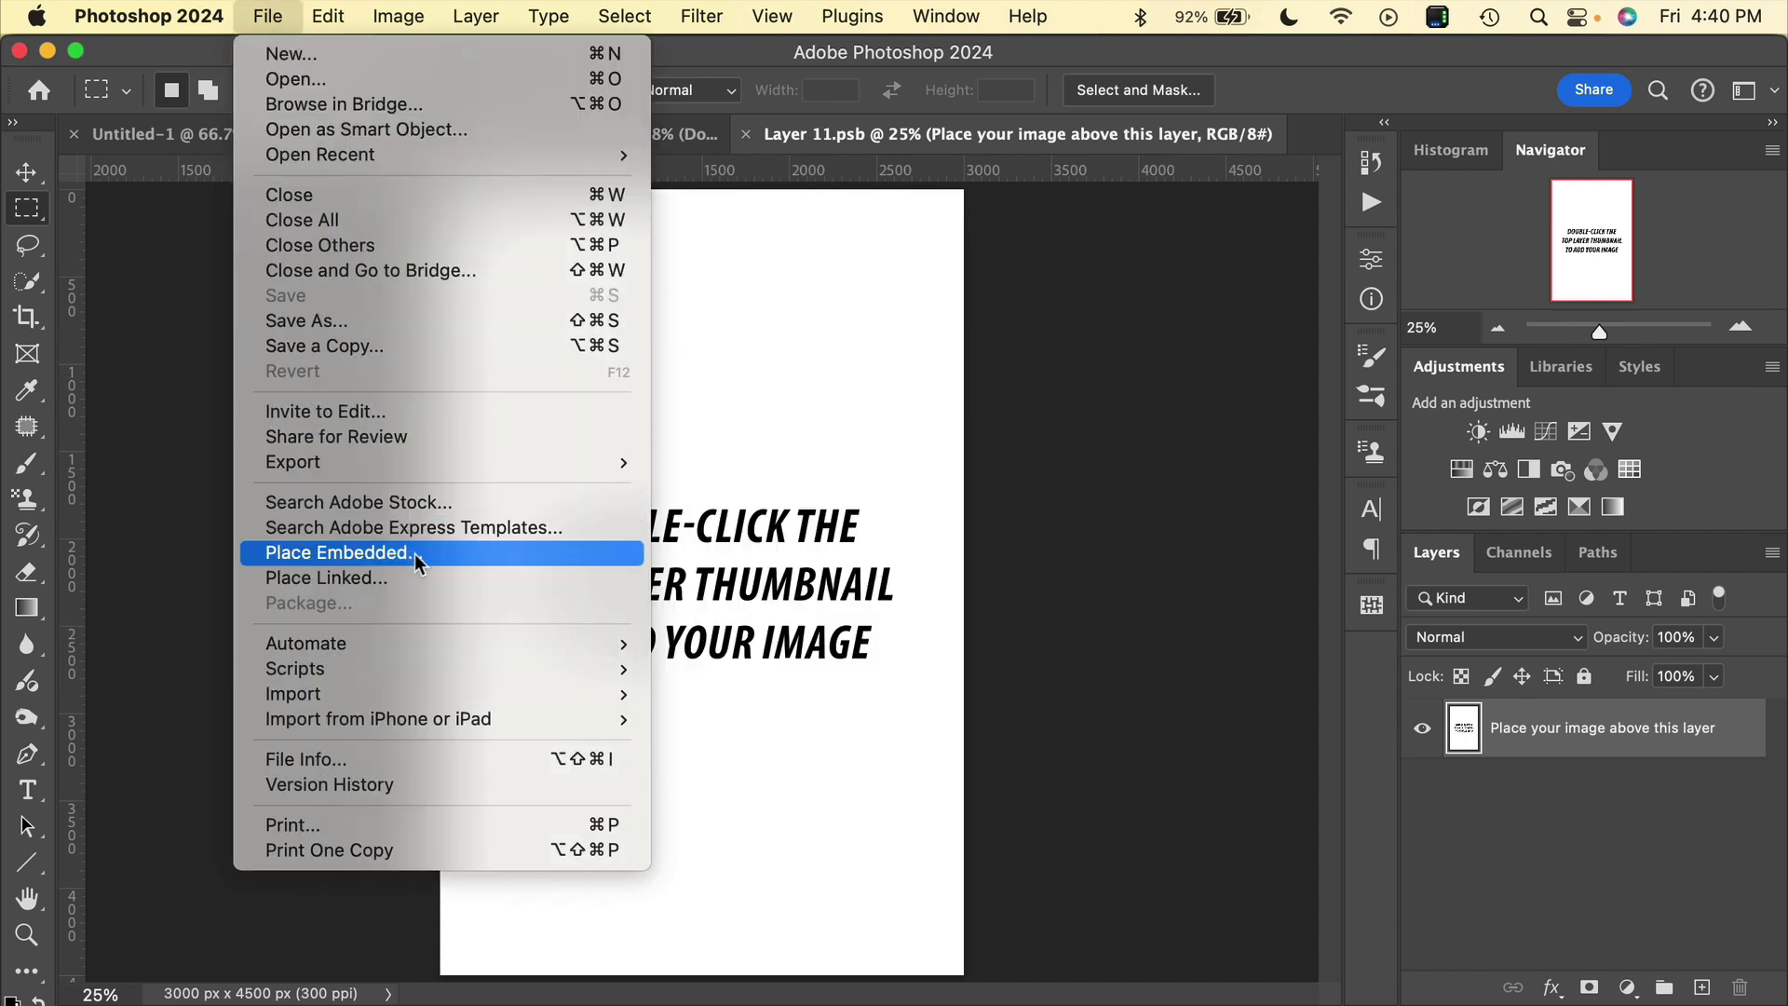
{"action": "left_click", "coordinate": [415, 553]}
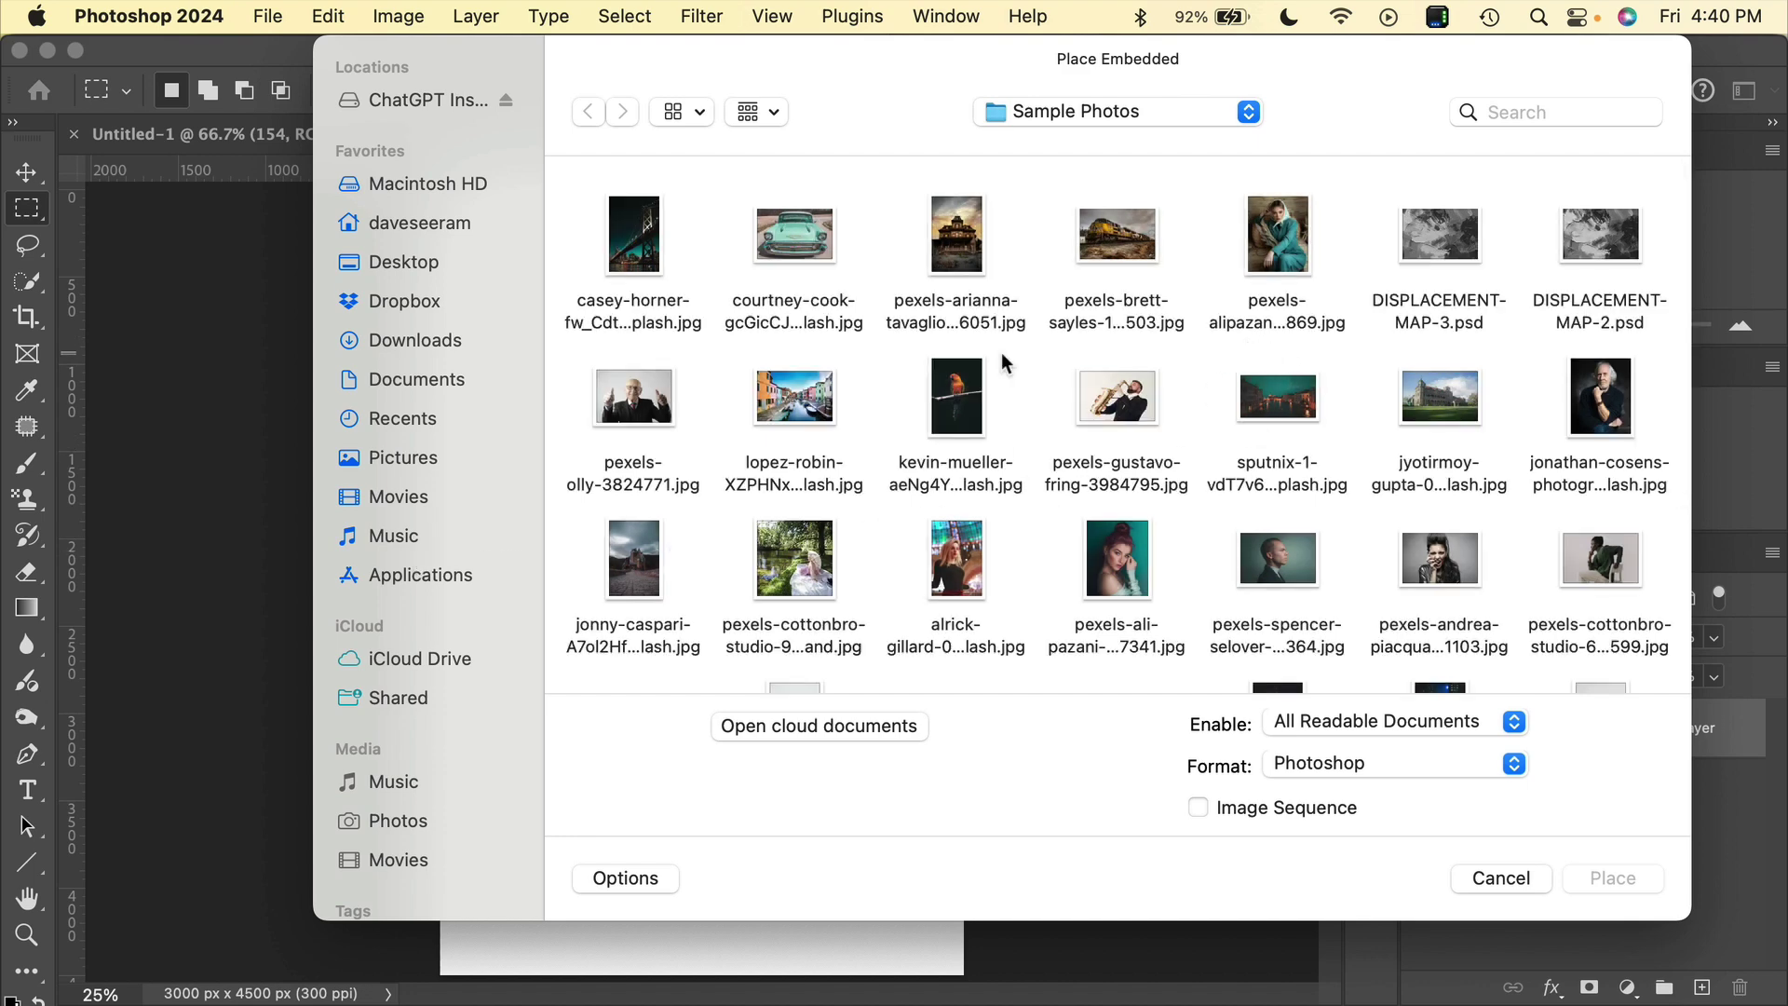
{"action": "left_click", "coordinate": [646, 245]}
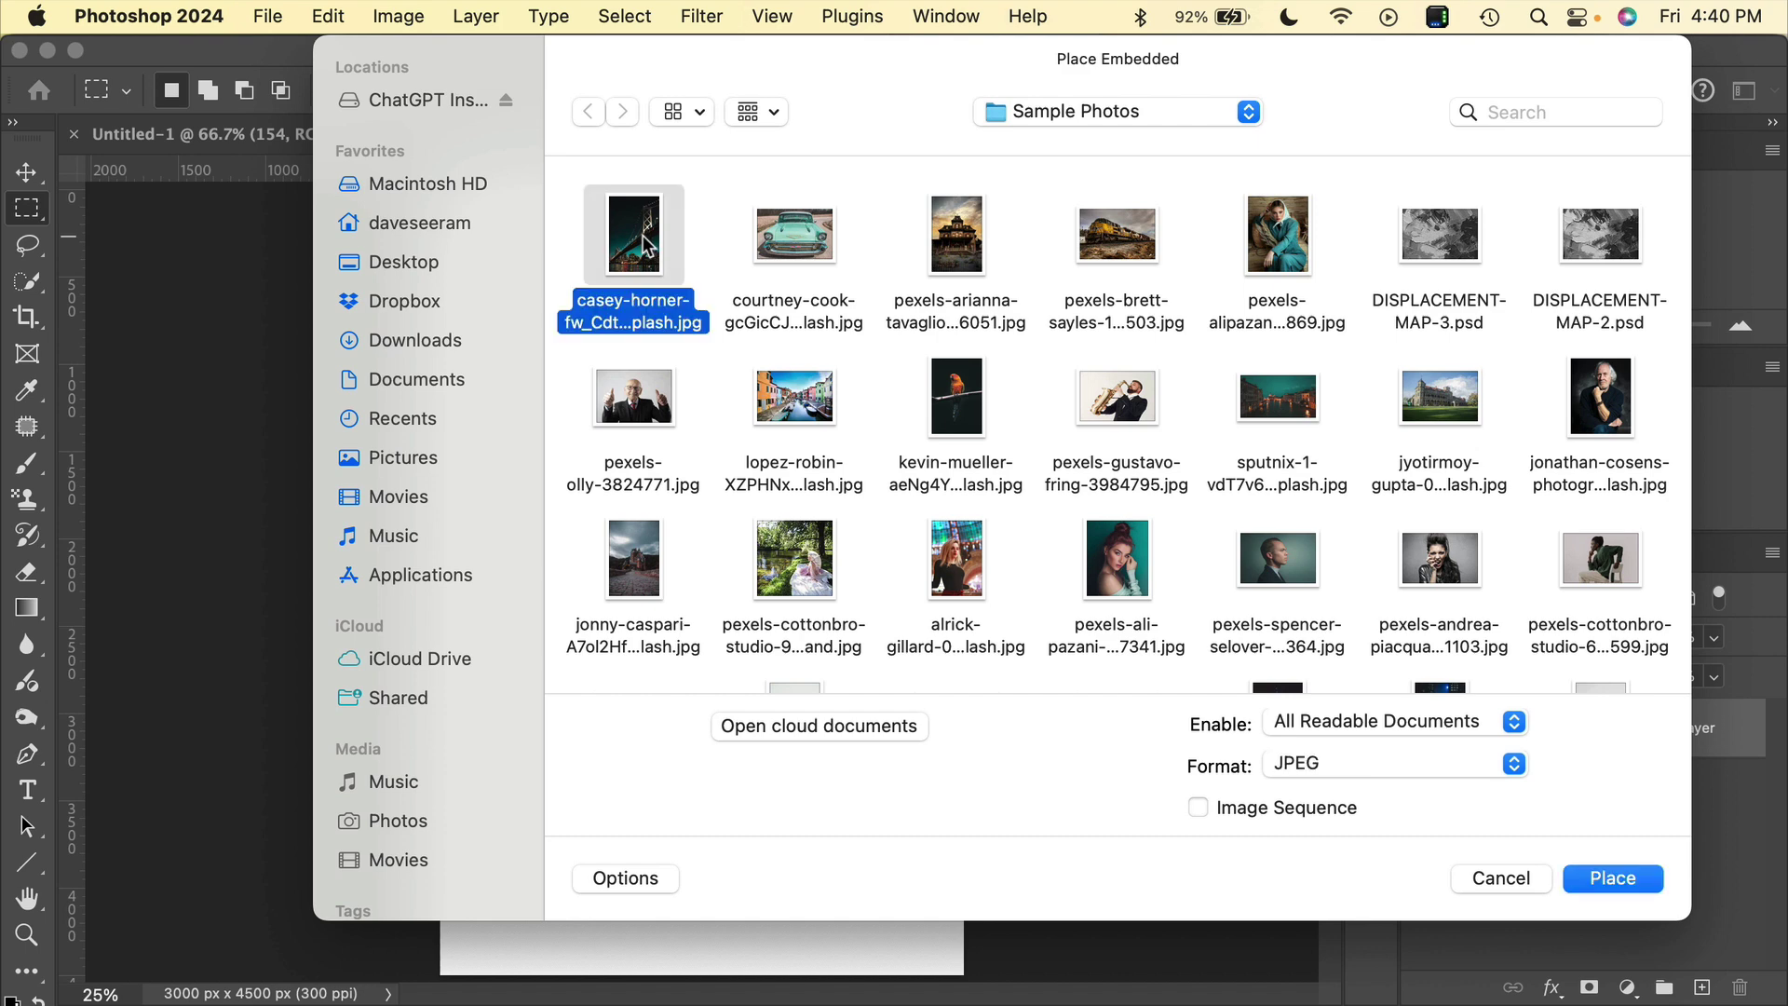
{"action": "left_click", "coordinate": [1602, 878]}
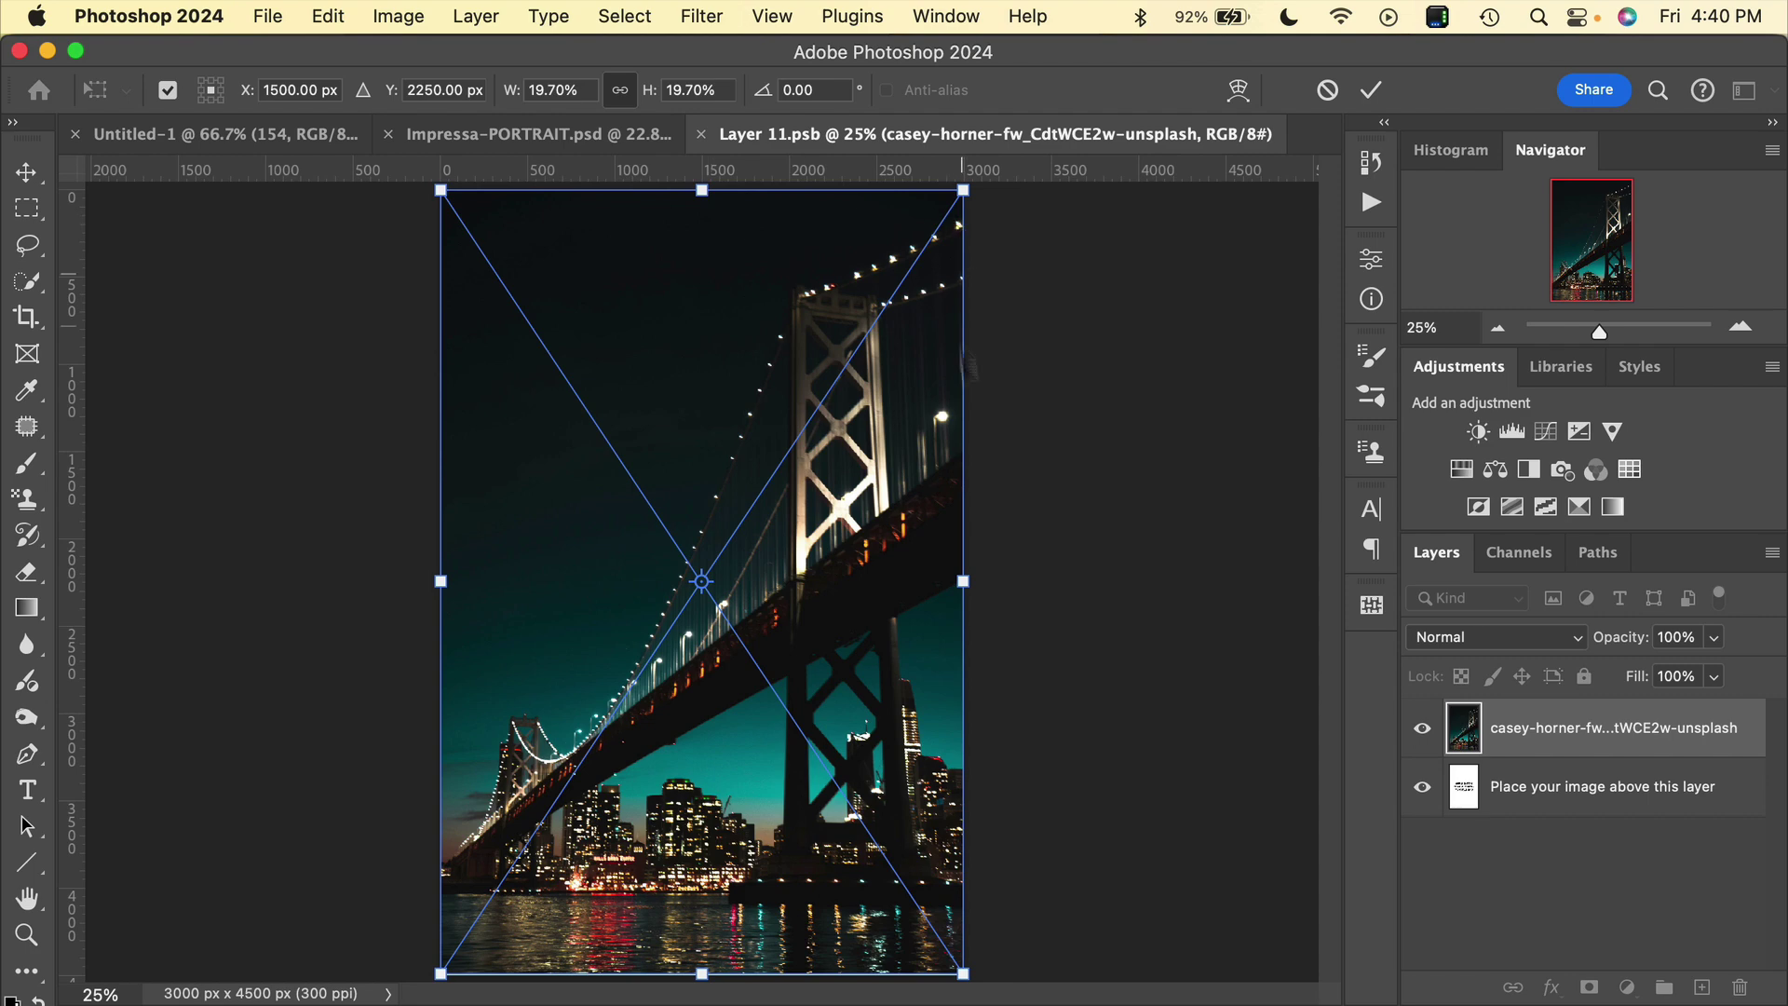
- Scale the placed bridge photo to about 20.8%, commit the transform, and save and close the smart object
{"action": "left_click_drag", "start_coordinate": [704, 189], "coordinate": [704, 163]}
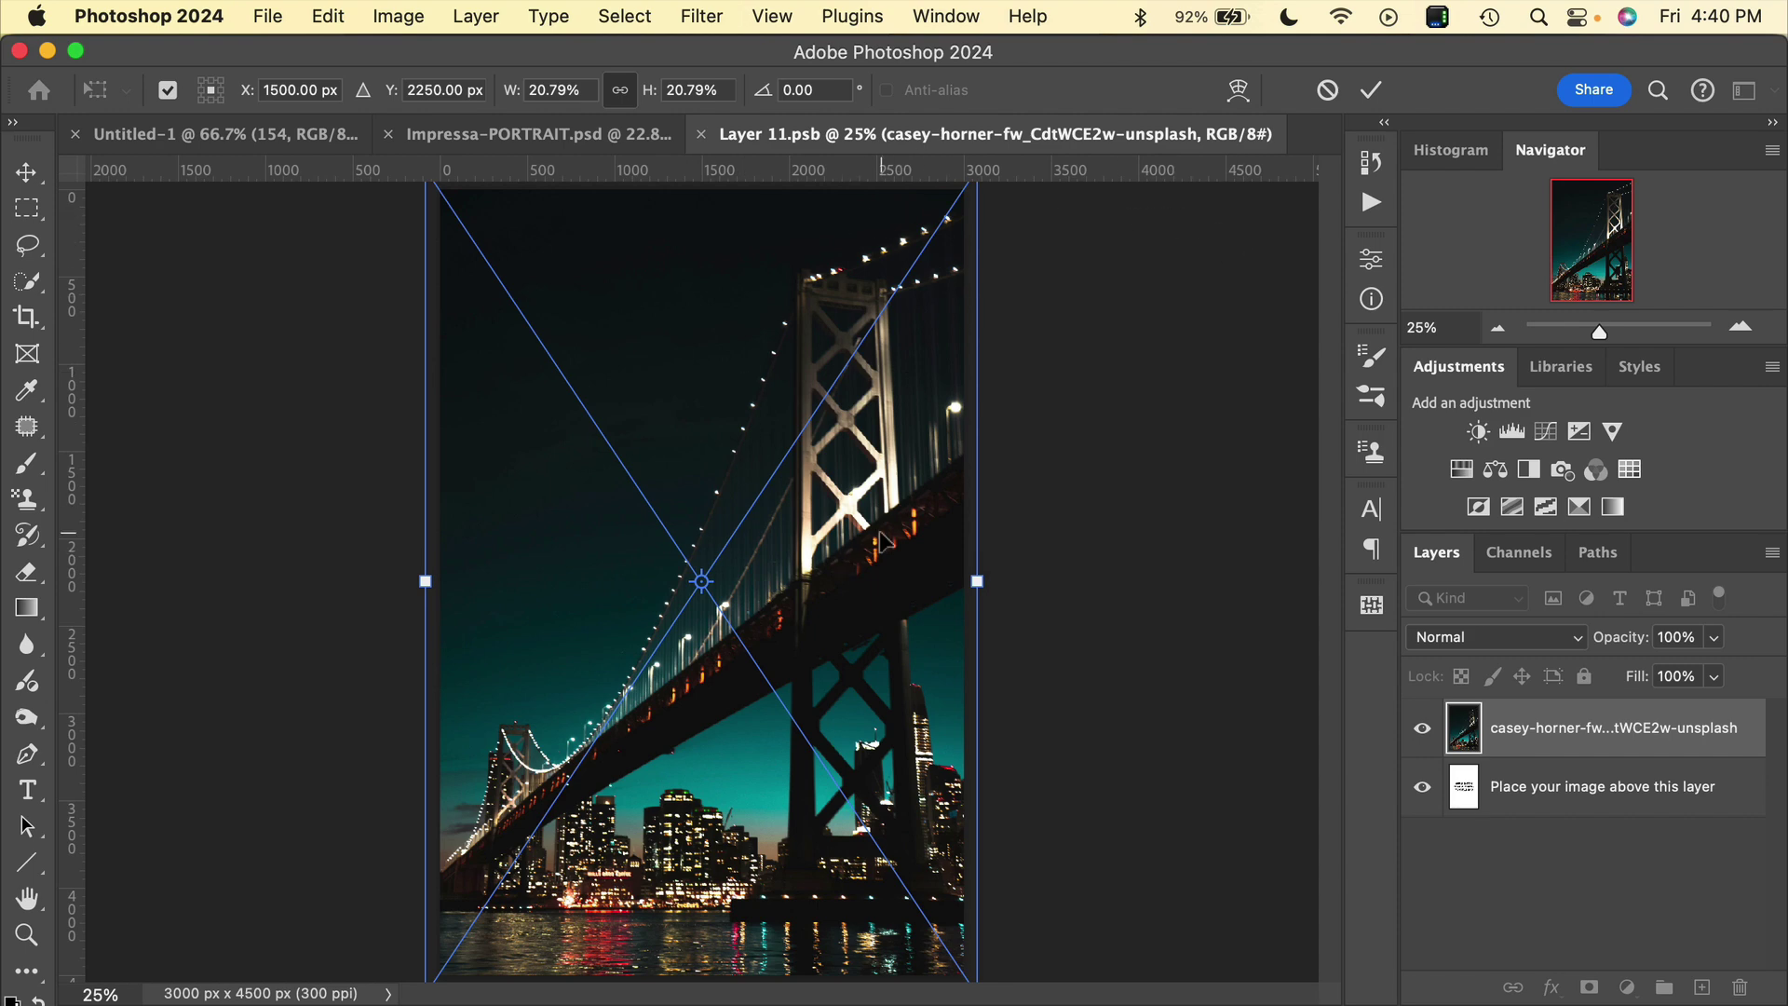
{"action": "left_click", "coordinate": [1371, 93]}
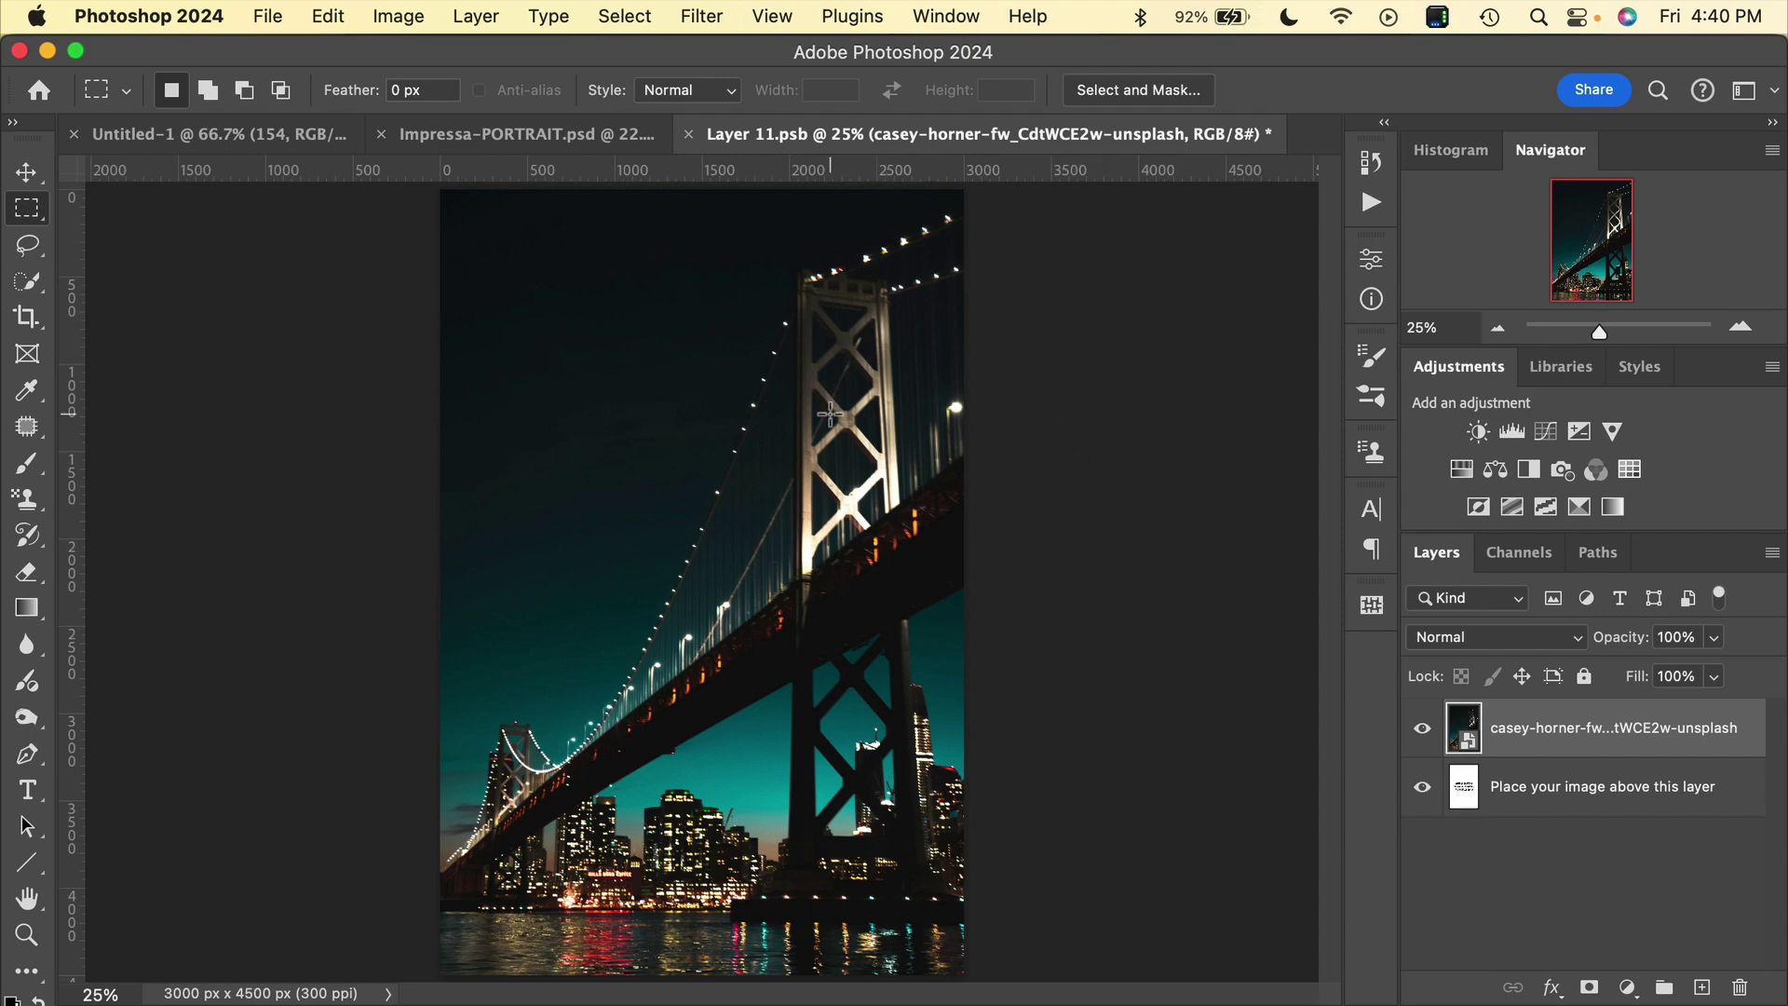
{"action": "left_click", "coordinate": [689, 137]}
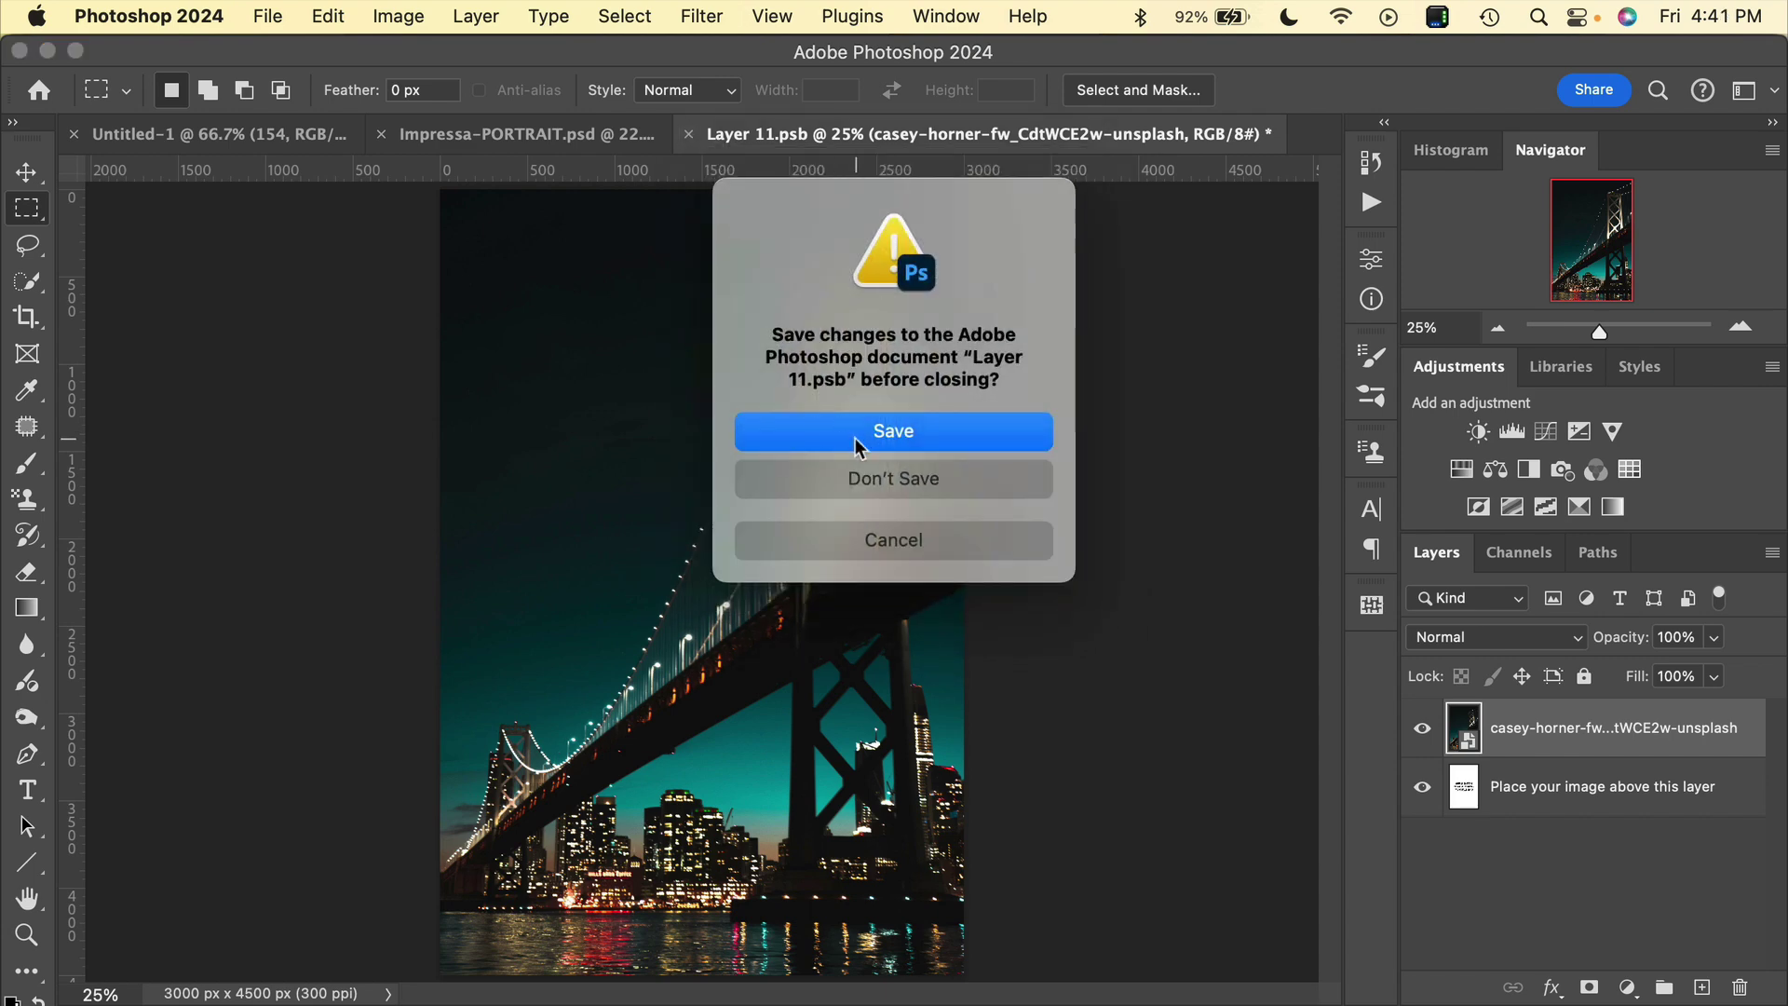
{"action": "left_click", "coordinate": [855, 432]}
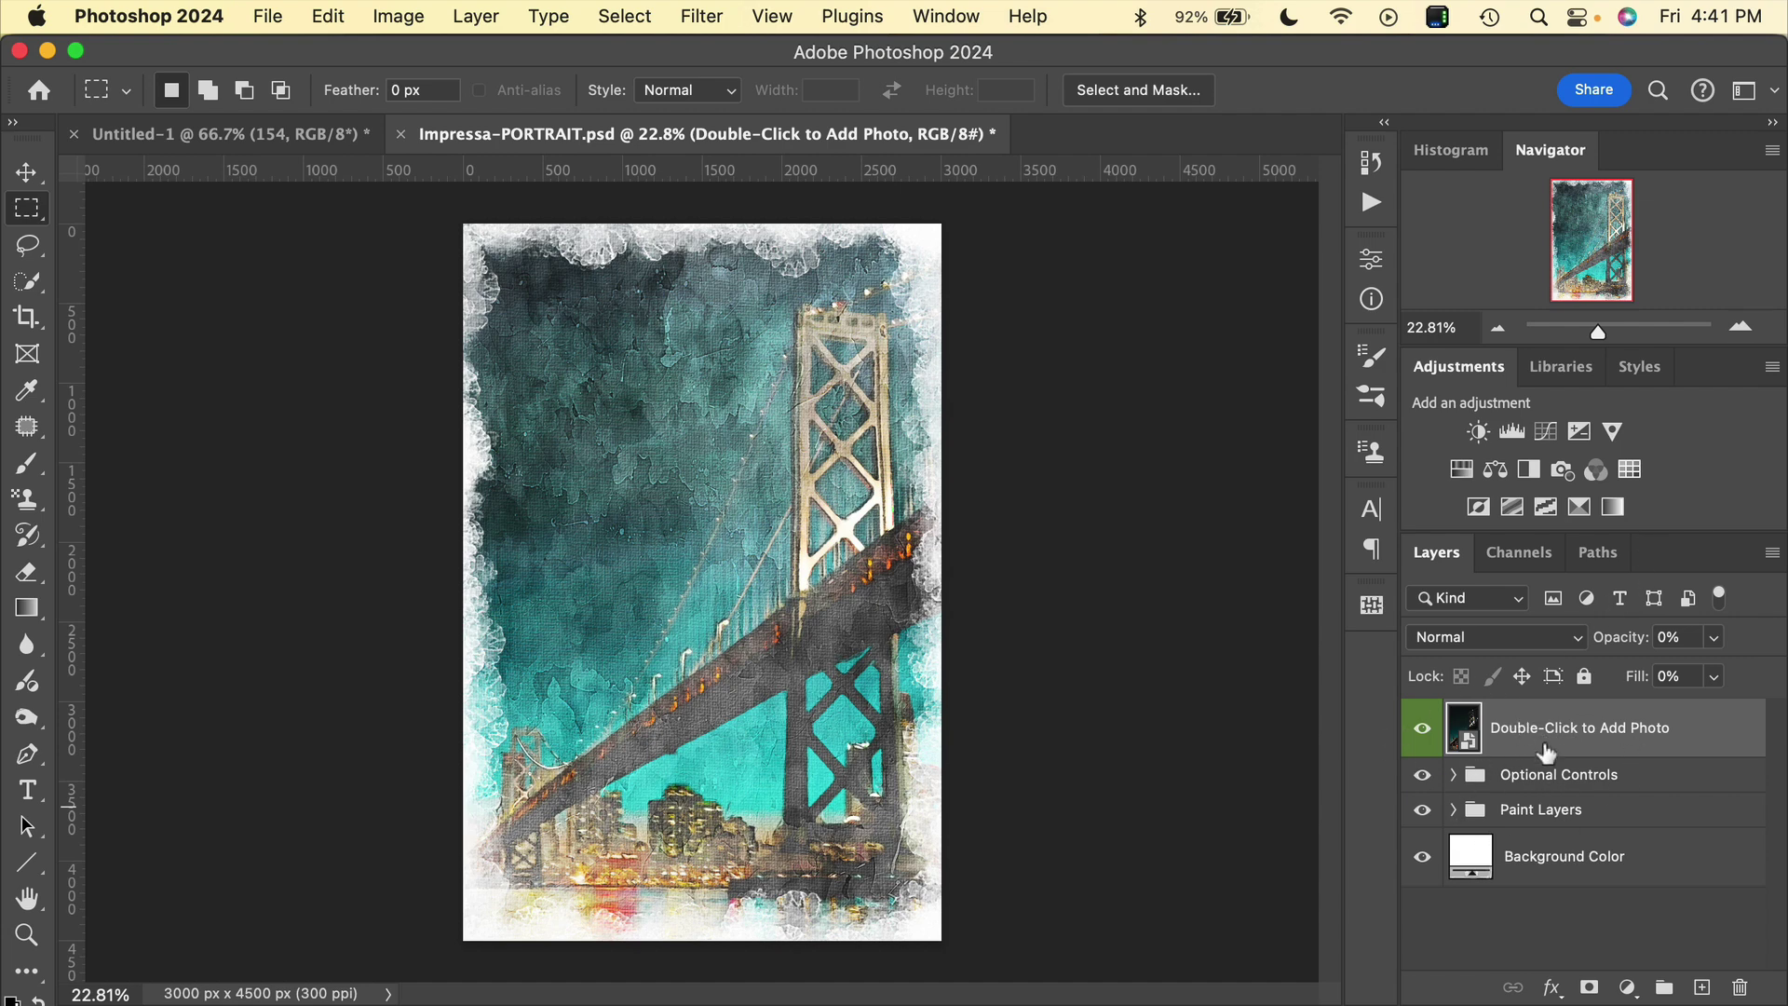
- Preview the Darken Image and Brighten Image adjustments in the Toning group of Optional Controls, switching each back off
{"action": "left_click", "coordinate": [1453, 775]}
{"action": "scroll", "coordinate": [1574, 851], "scroll_direction": "down", "scroll_amount": 2}
{"action": "scroll", "coordinate": [1567, 843], "scroll_direction": "up", "scroll_amount": 1}
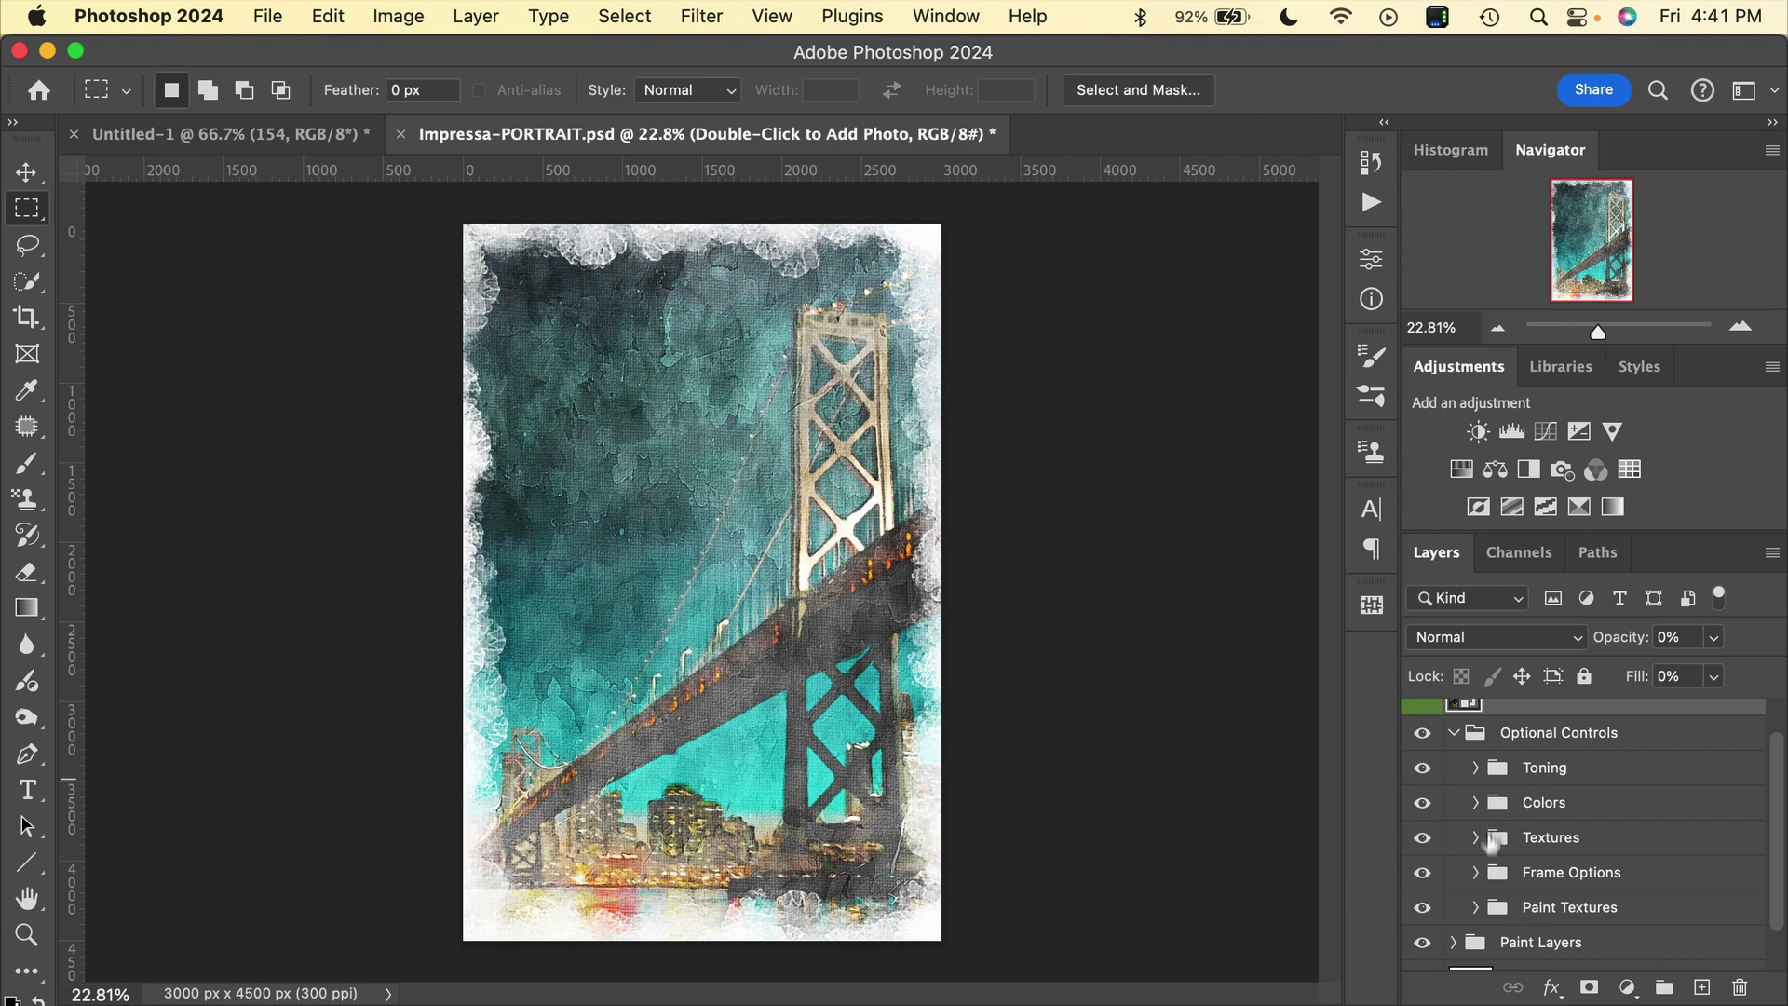
{"action": "left_click", "coordinate": [1476, 769]}
{"action": "scroll", "coordinate": [1469, 797], "scroll_direction": "down", "scroll_amount": 1}
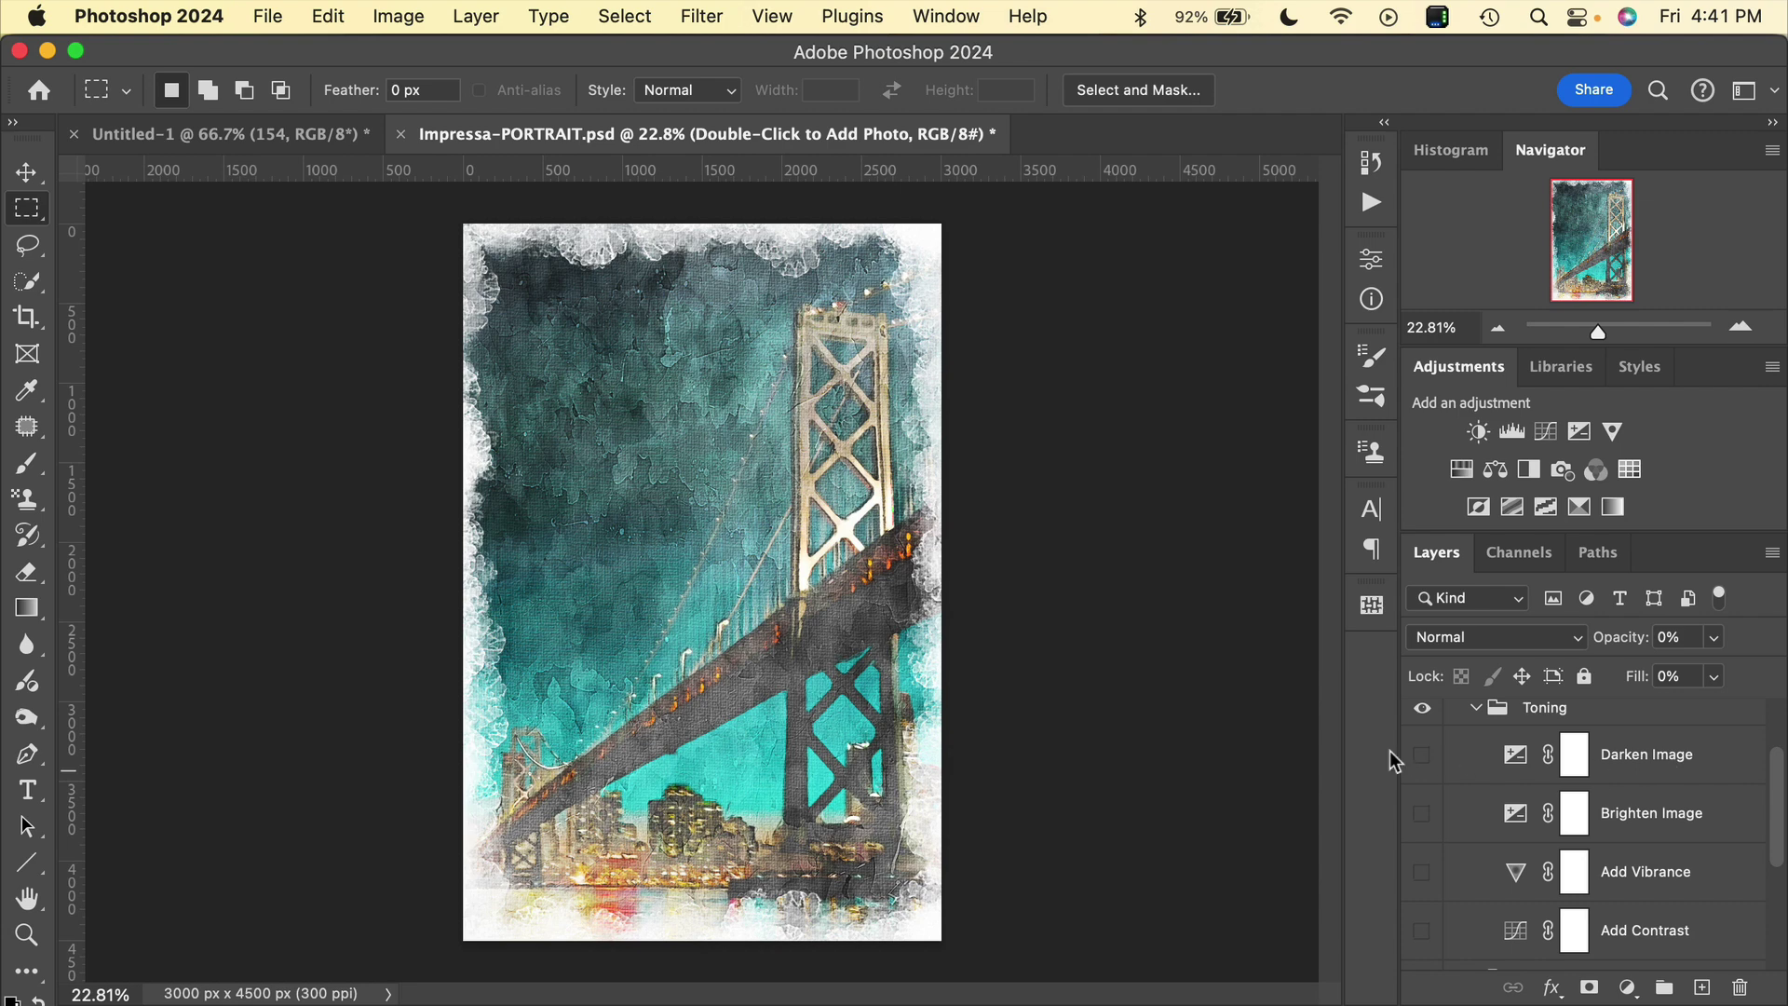
{"action": "left_click", "coordinate": [1420, 757]}
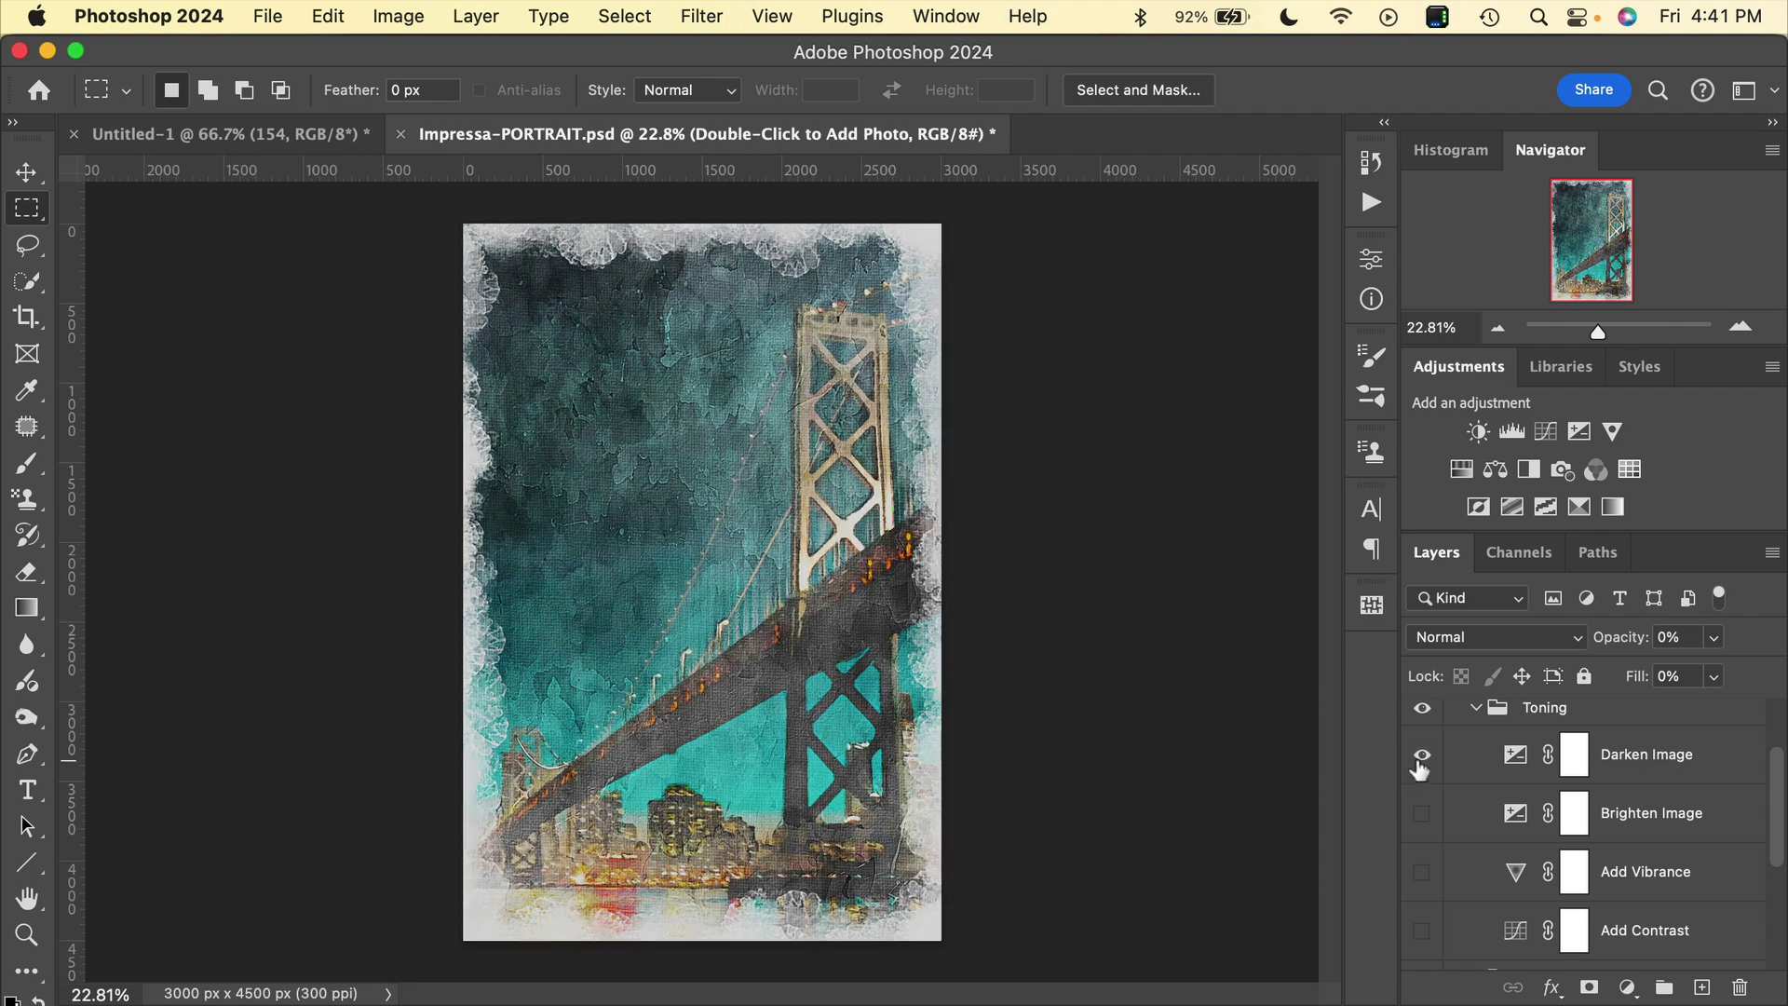
{"action": "left_click", "coordinate": [1420, 756]}
{"action": "left_click", "coordinate": [1421, 815]}
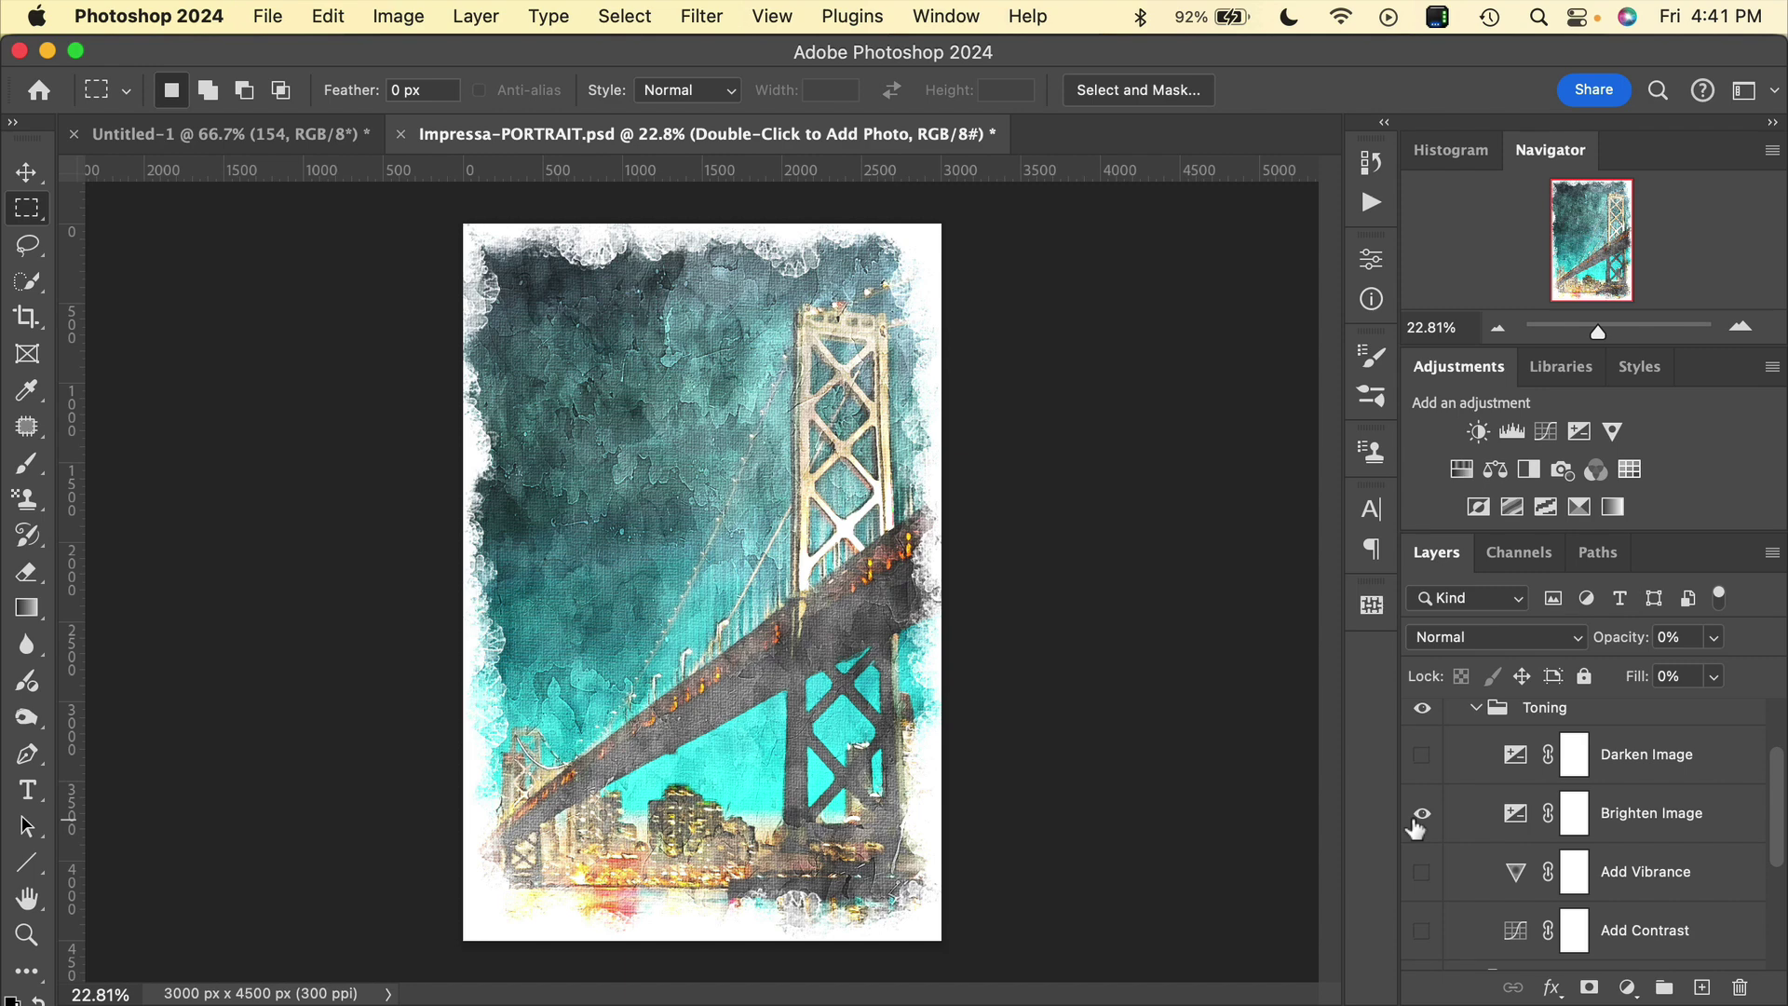
{"action": "left_click", "coordinate": [1418, 818]}
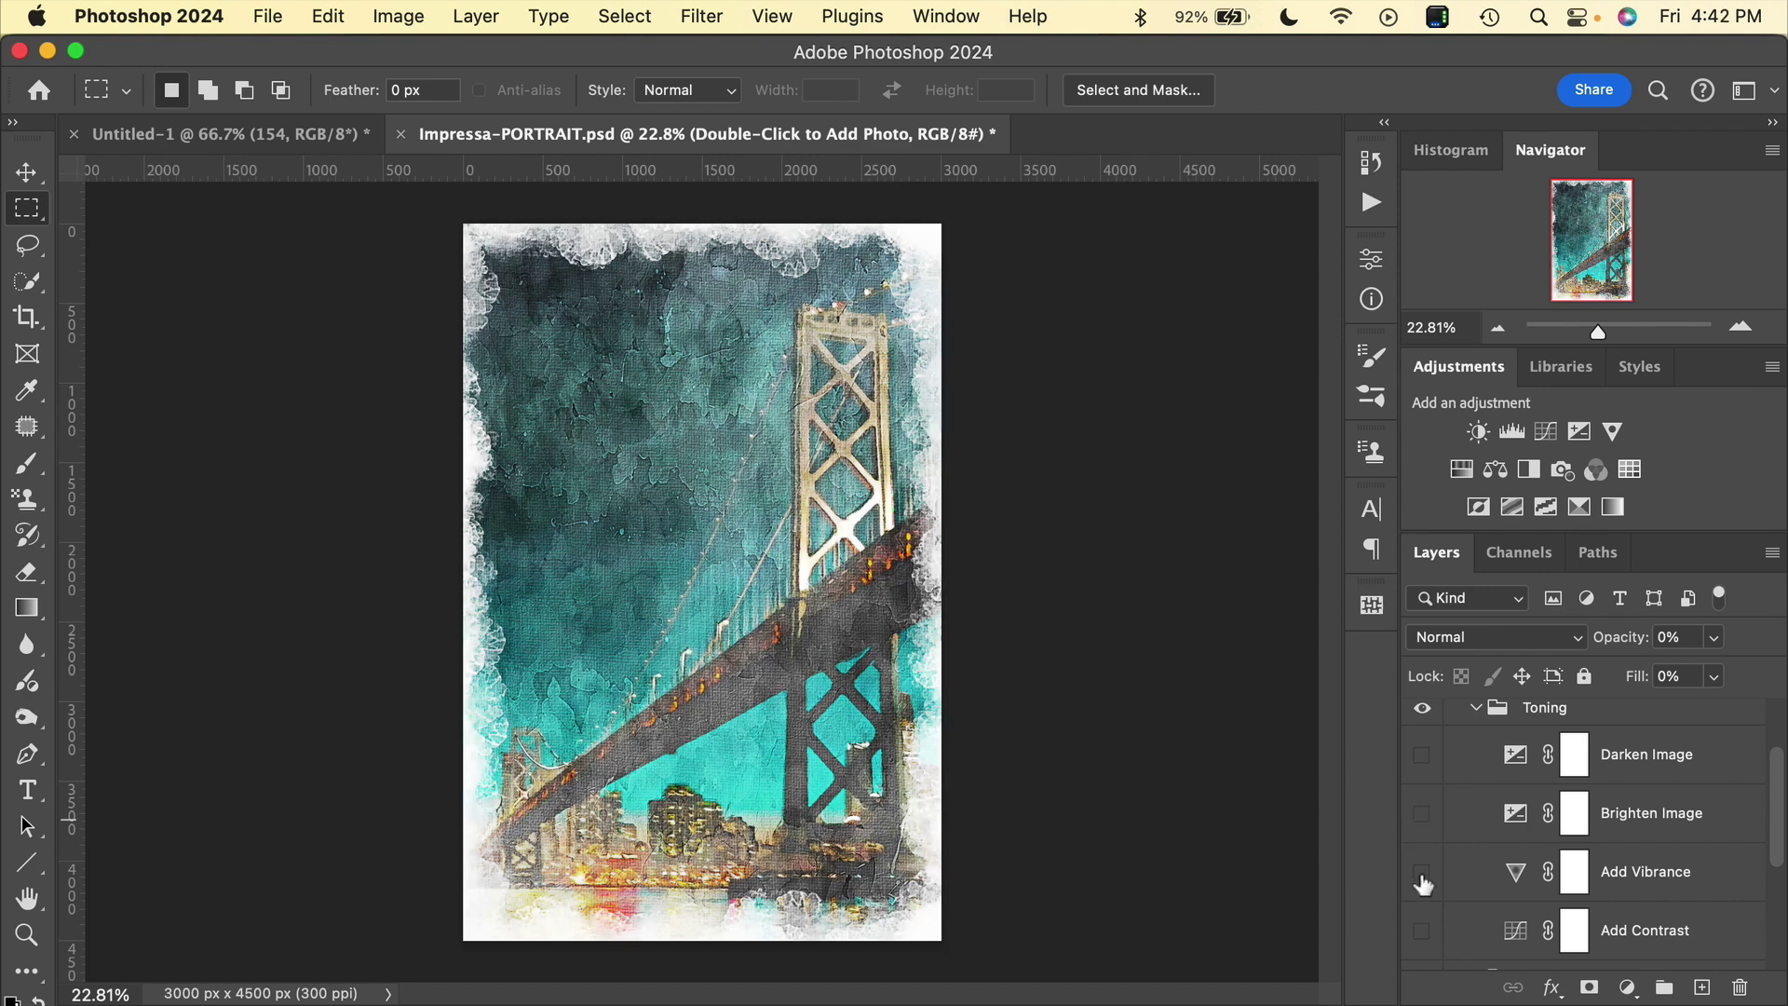
- Set the Add Vibrance adjustment to Vibrance +66 and Saturation +56, and hide the layer after viewing the effect
{"action": "double_click", "coordinate": [1513, 877]}
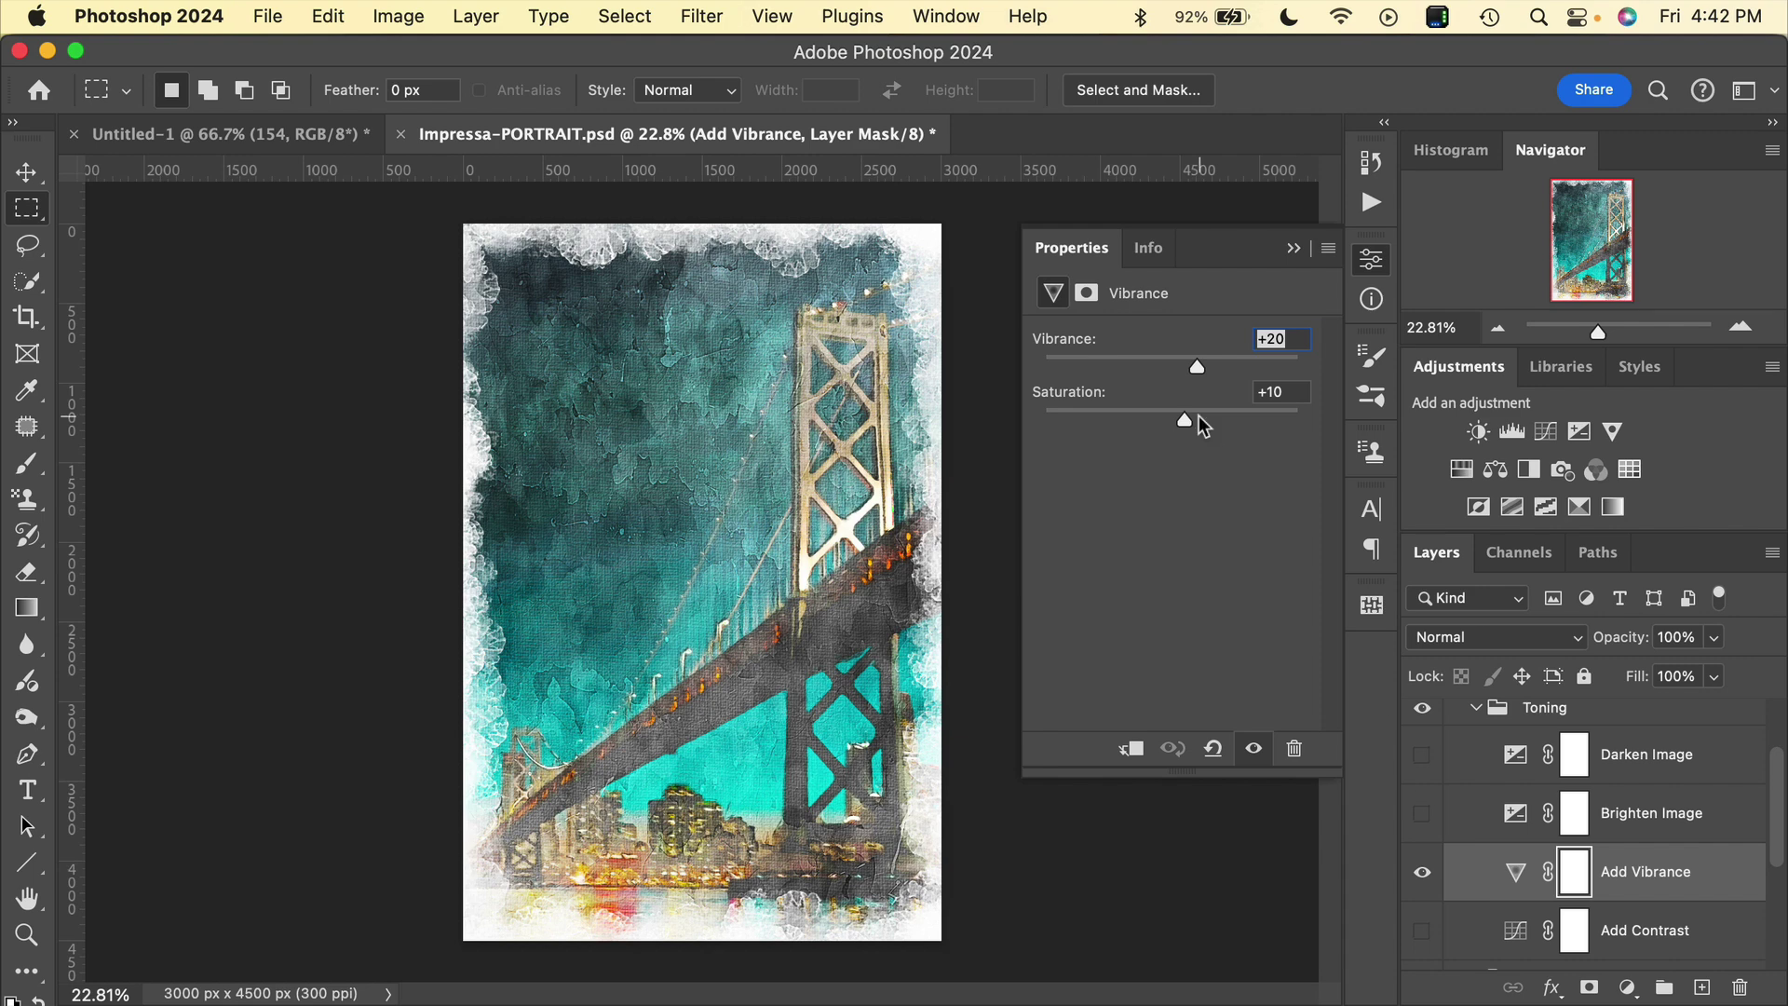
{"action": "left_click_drag", "start_coordinate": [1199, 369], "coordinate": [1255, 369]}
{"action": "left_click_drag", "start_coordinate": [1184, 419], "coordinate": [1242, 422]}
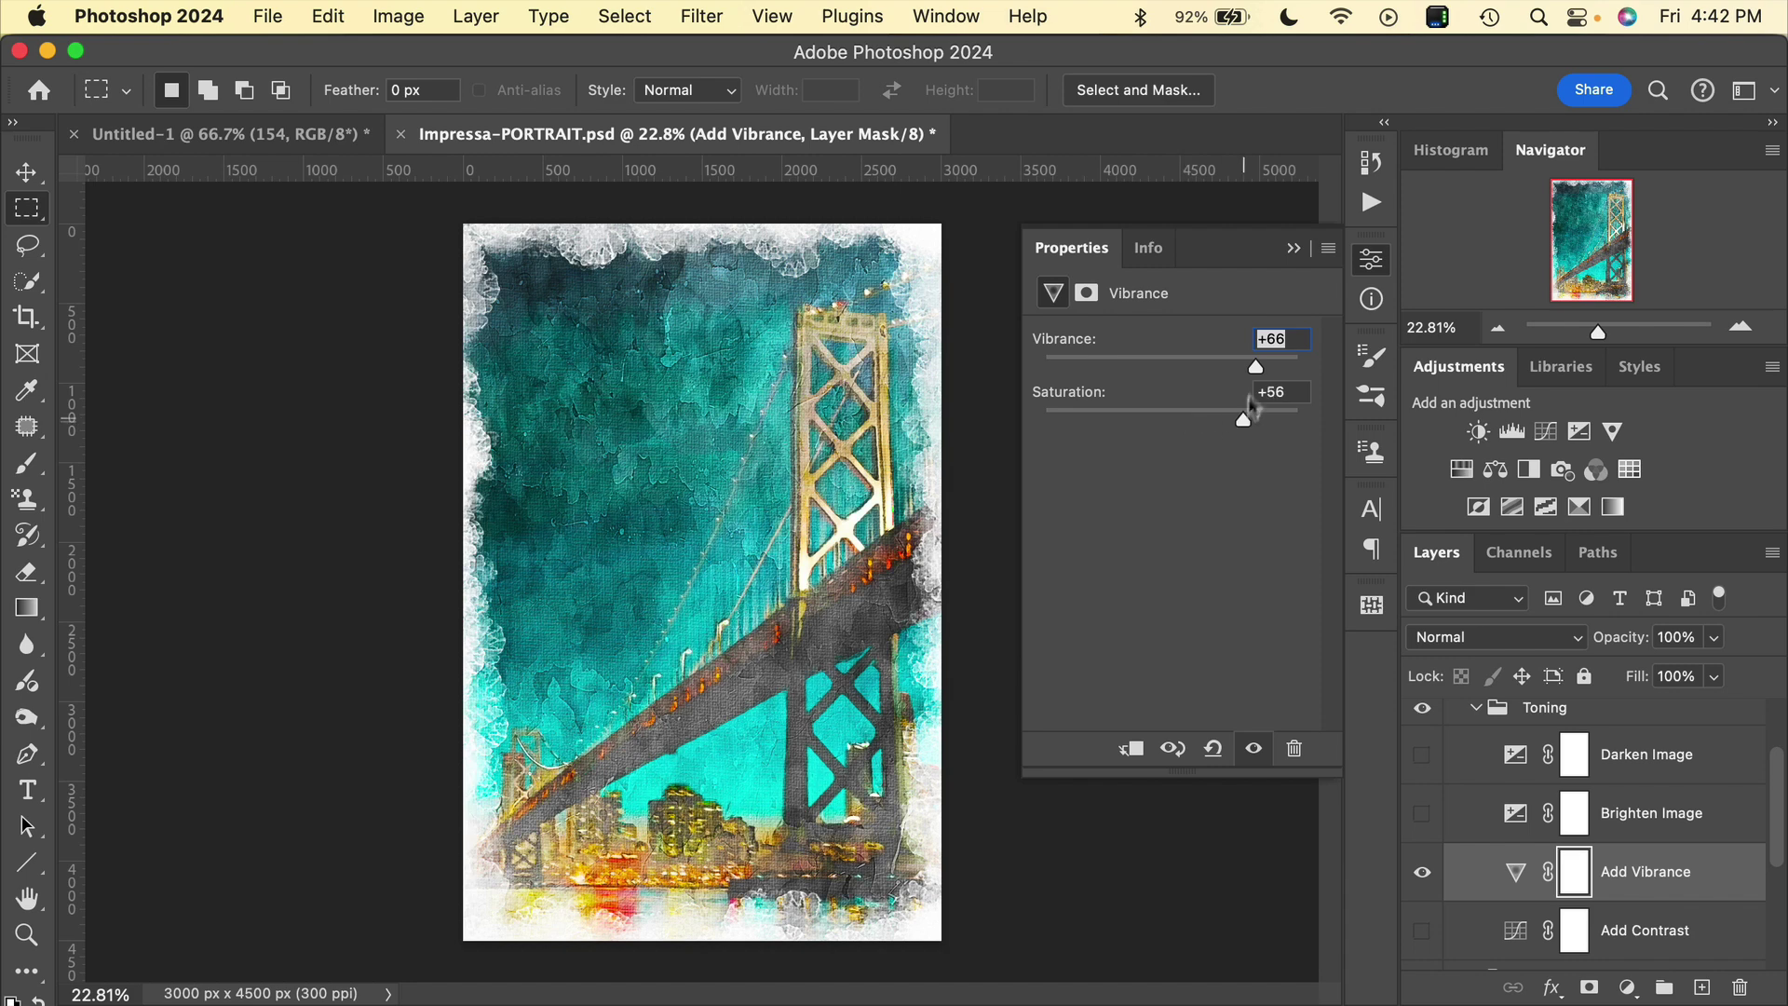
{"action": "left_click", "coordinate": [1289, 250]}
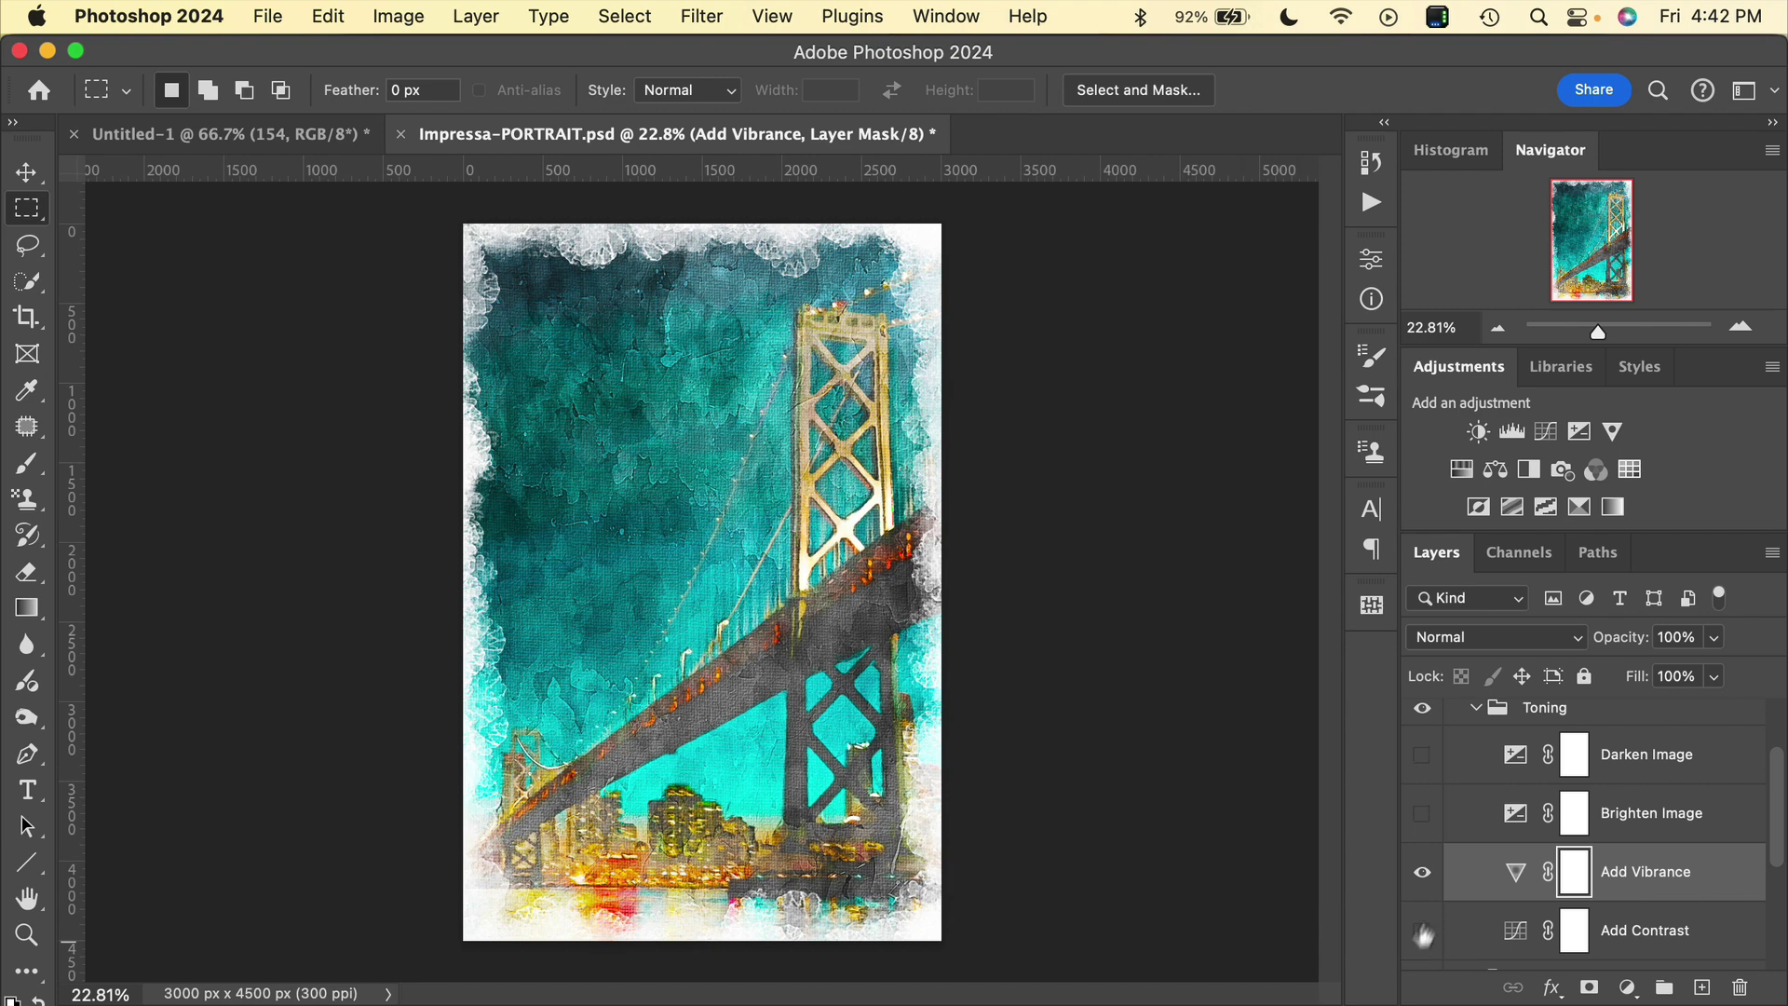
{"action": "left_click", "coordinate": [1422, 873]}
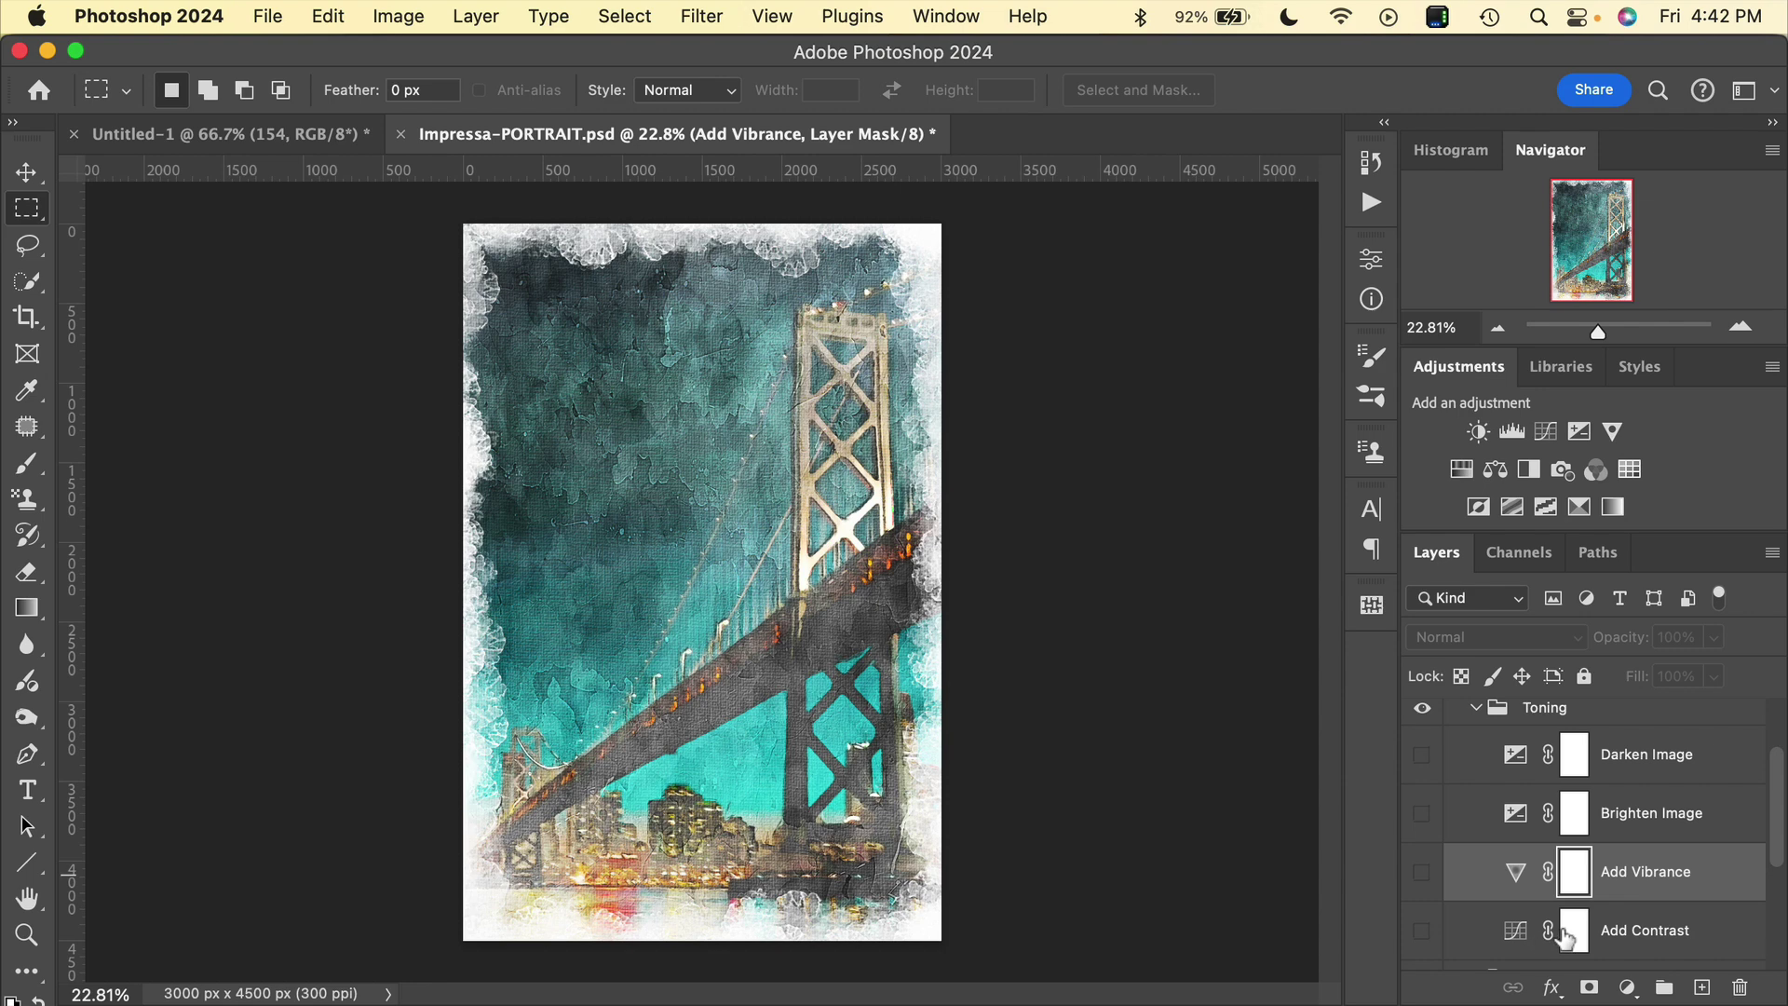
- Preview the Add Contrast adjustment, inspect its curve without editing it, and collapse the Toning group
{"action": "left_click", "coordinate": [1424, 934]}
{"action": "left_click", "coordinate": [1423, 934]}
{"action": "double_click", "coordinate": [1515, 932]}
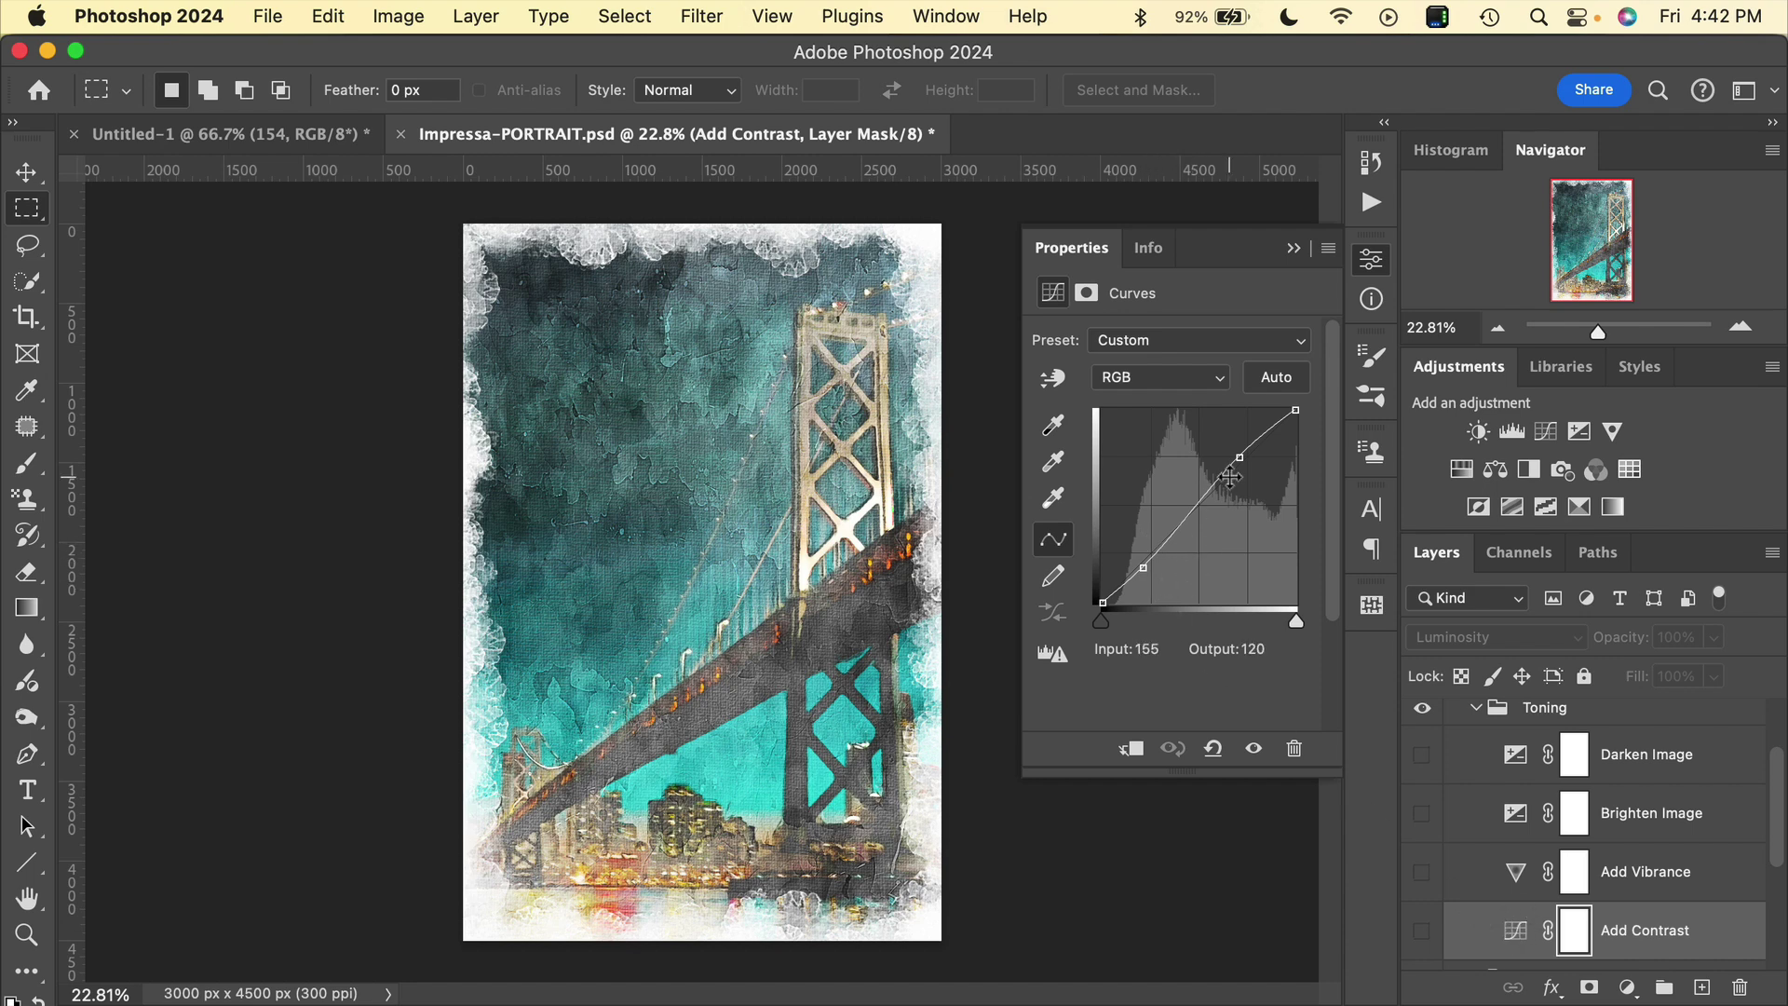
{"action": "left_click", "coordinate": [1294, 249]}
{"action": "scroll", "coordinate": [1535, 899], "scroll_direction": "down", "scroll_amount": 1}
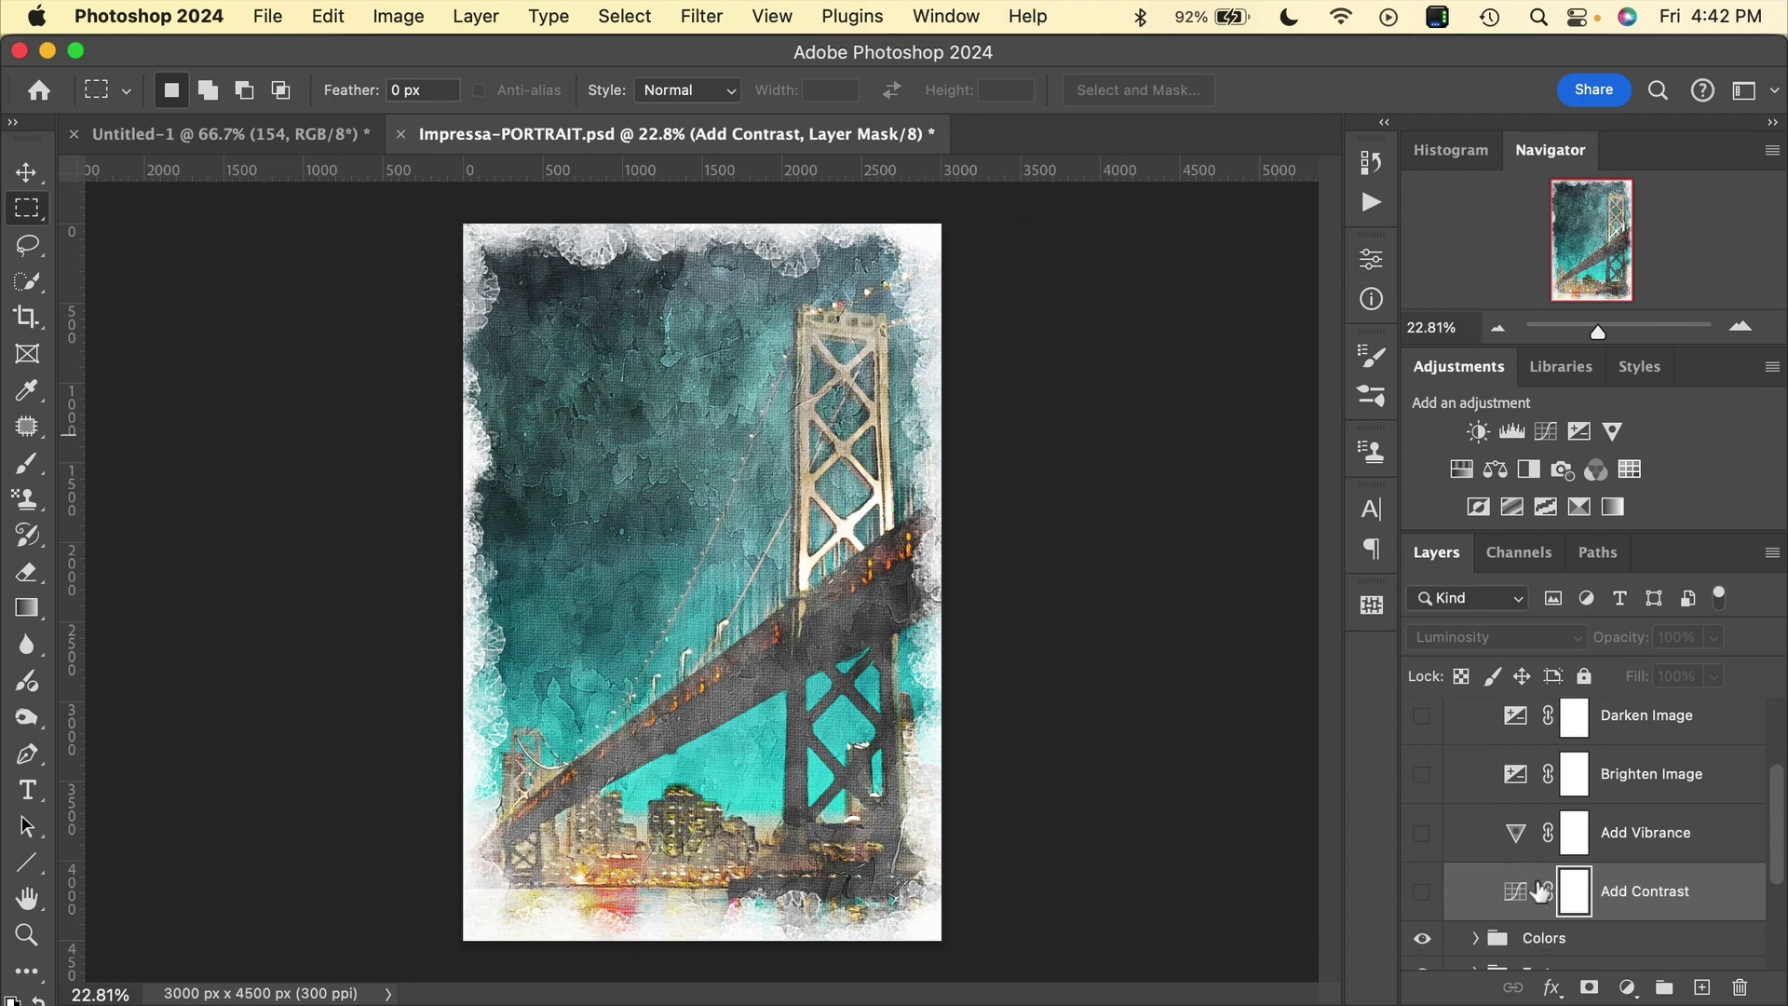
{"action": "scroll", "coordinate": [1539, 892], "scroll_direction": "up", "scroll_amount": 1}
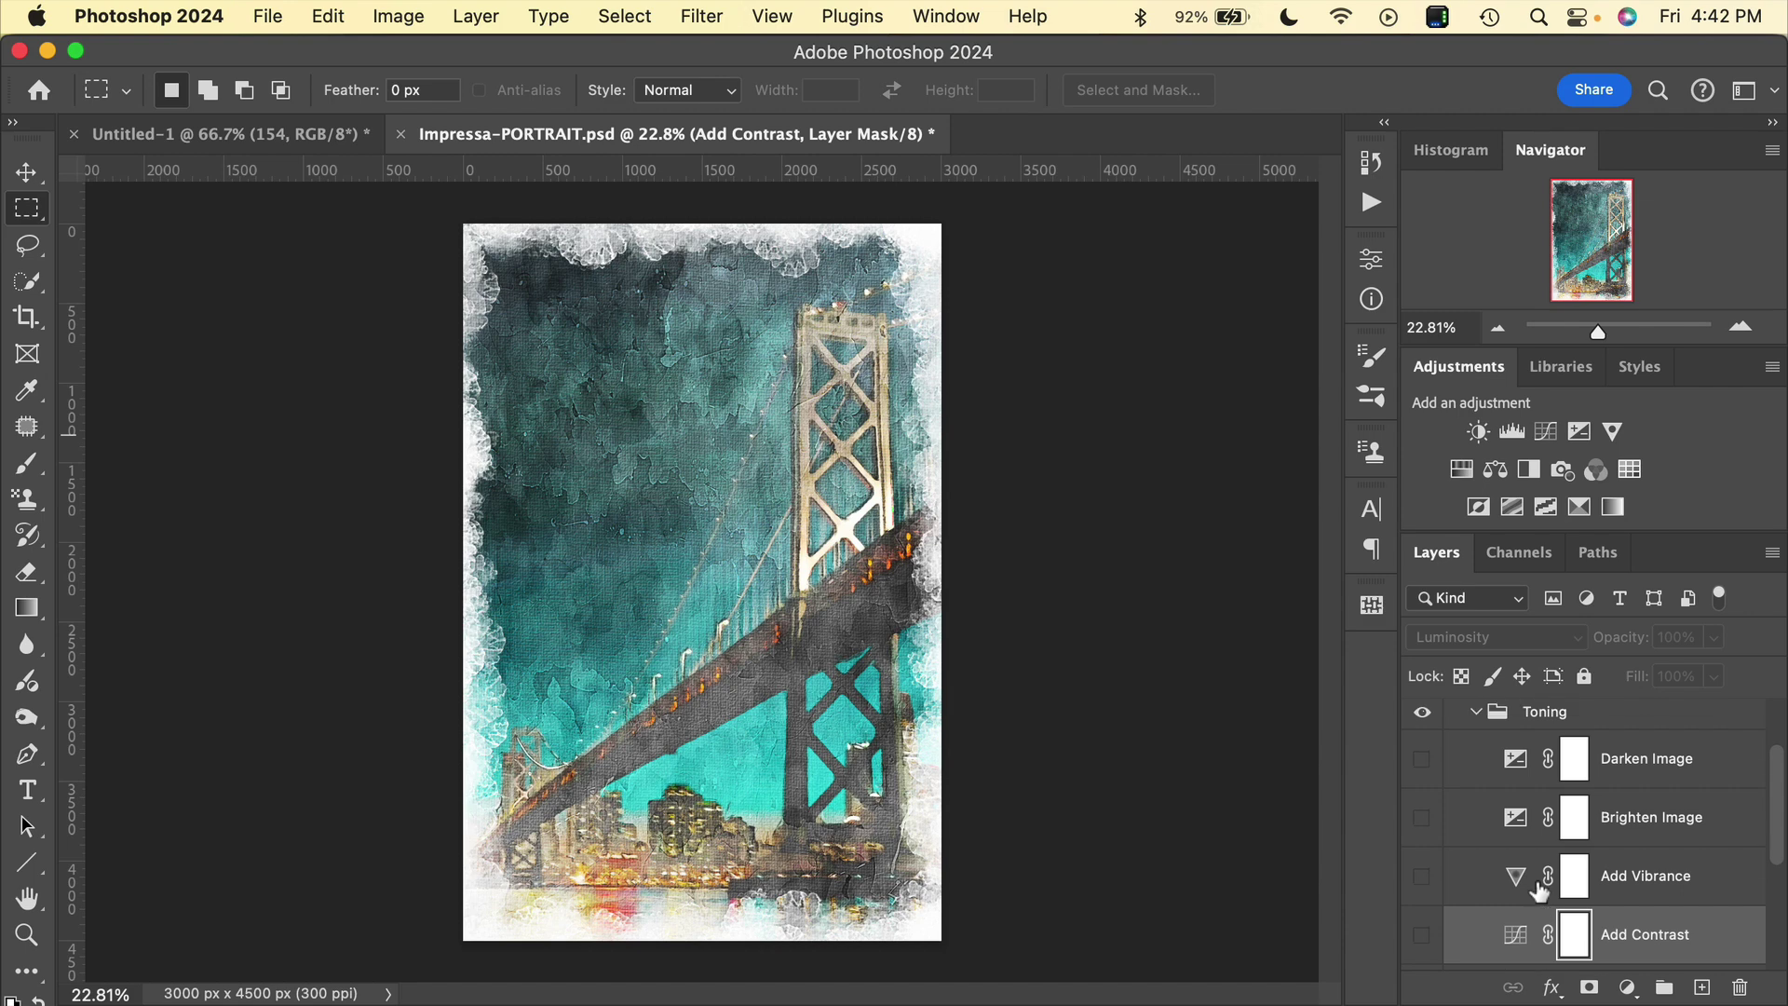
{"action": "left_click", "coordinate": [1477, 722]}
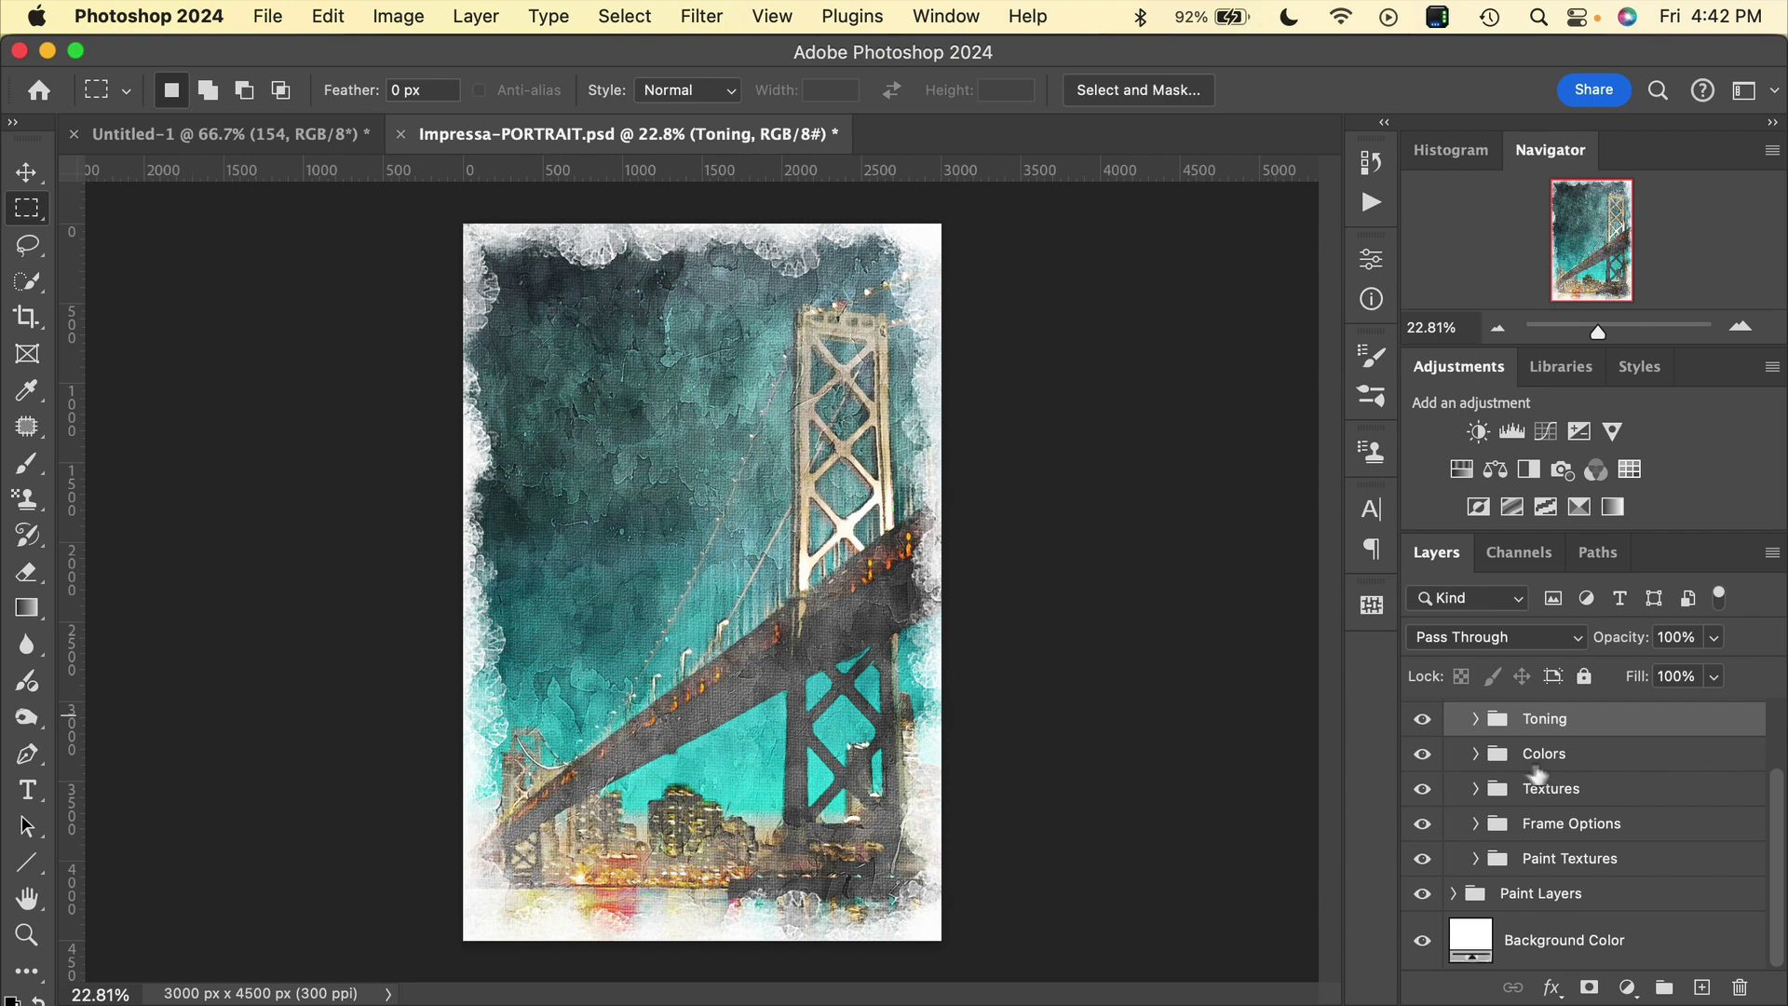
- Look through the Colors group and turn on its Colour Mood layer, comparing the image with and without it
{"action": "left_click", "coordinate": [1477, 754]}
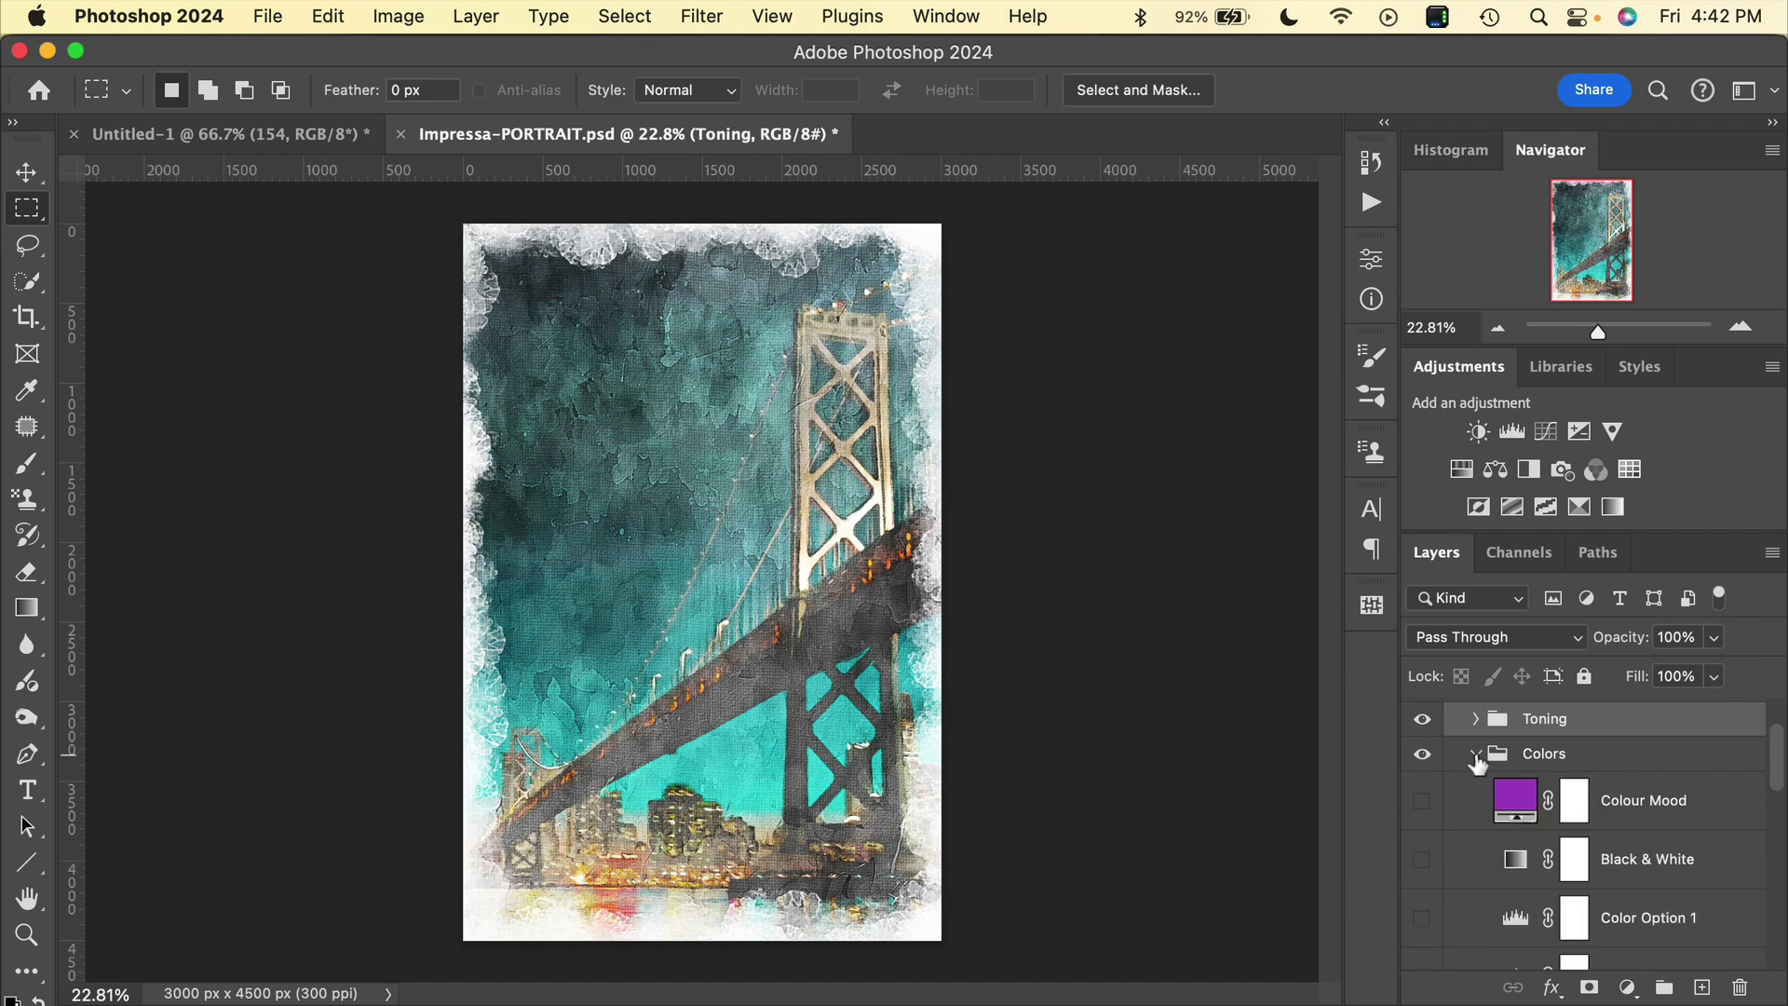
{"action": "scroll", "coordinate": [1611, 866], "scroll_direction": "down", "scroll_amount": 2}
{"action": "scroll", "coordinate": [1611, 869], "scroll_direction": "down", "scroll_amount": 10}
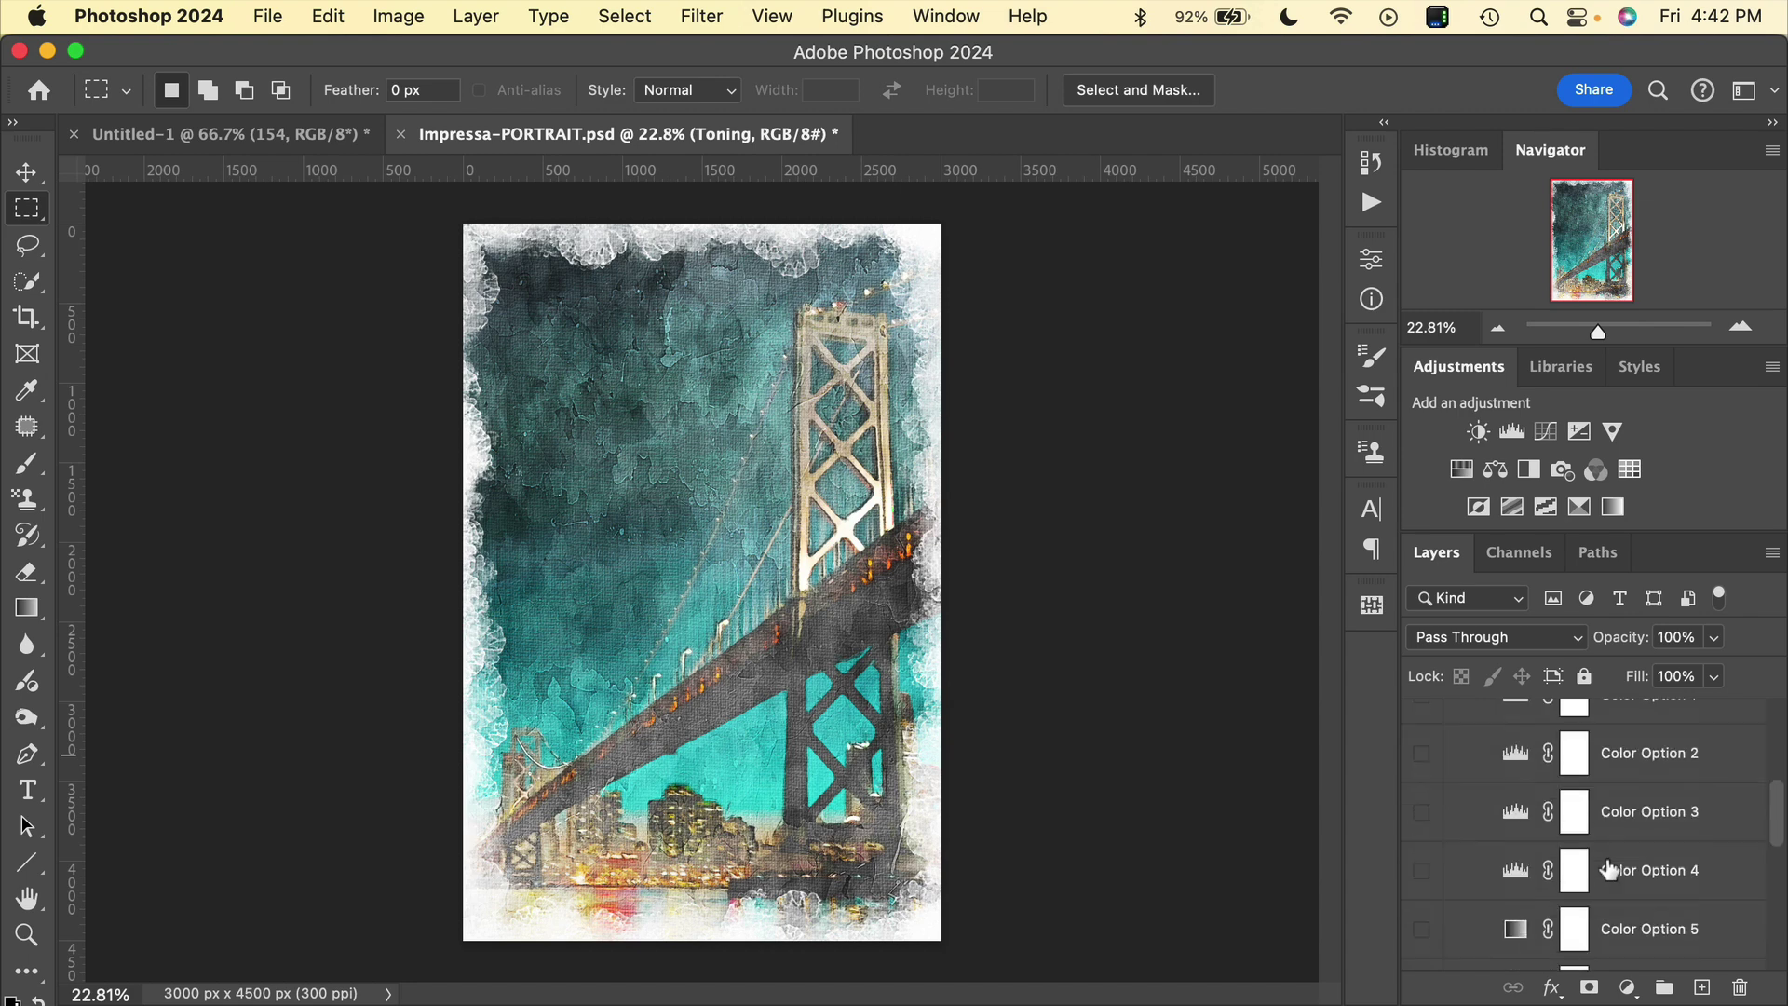
{"action": "scroll", "coordinate": [1610, 869], "scroll_direction": "up", "scroll_amount": 10}
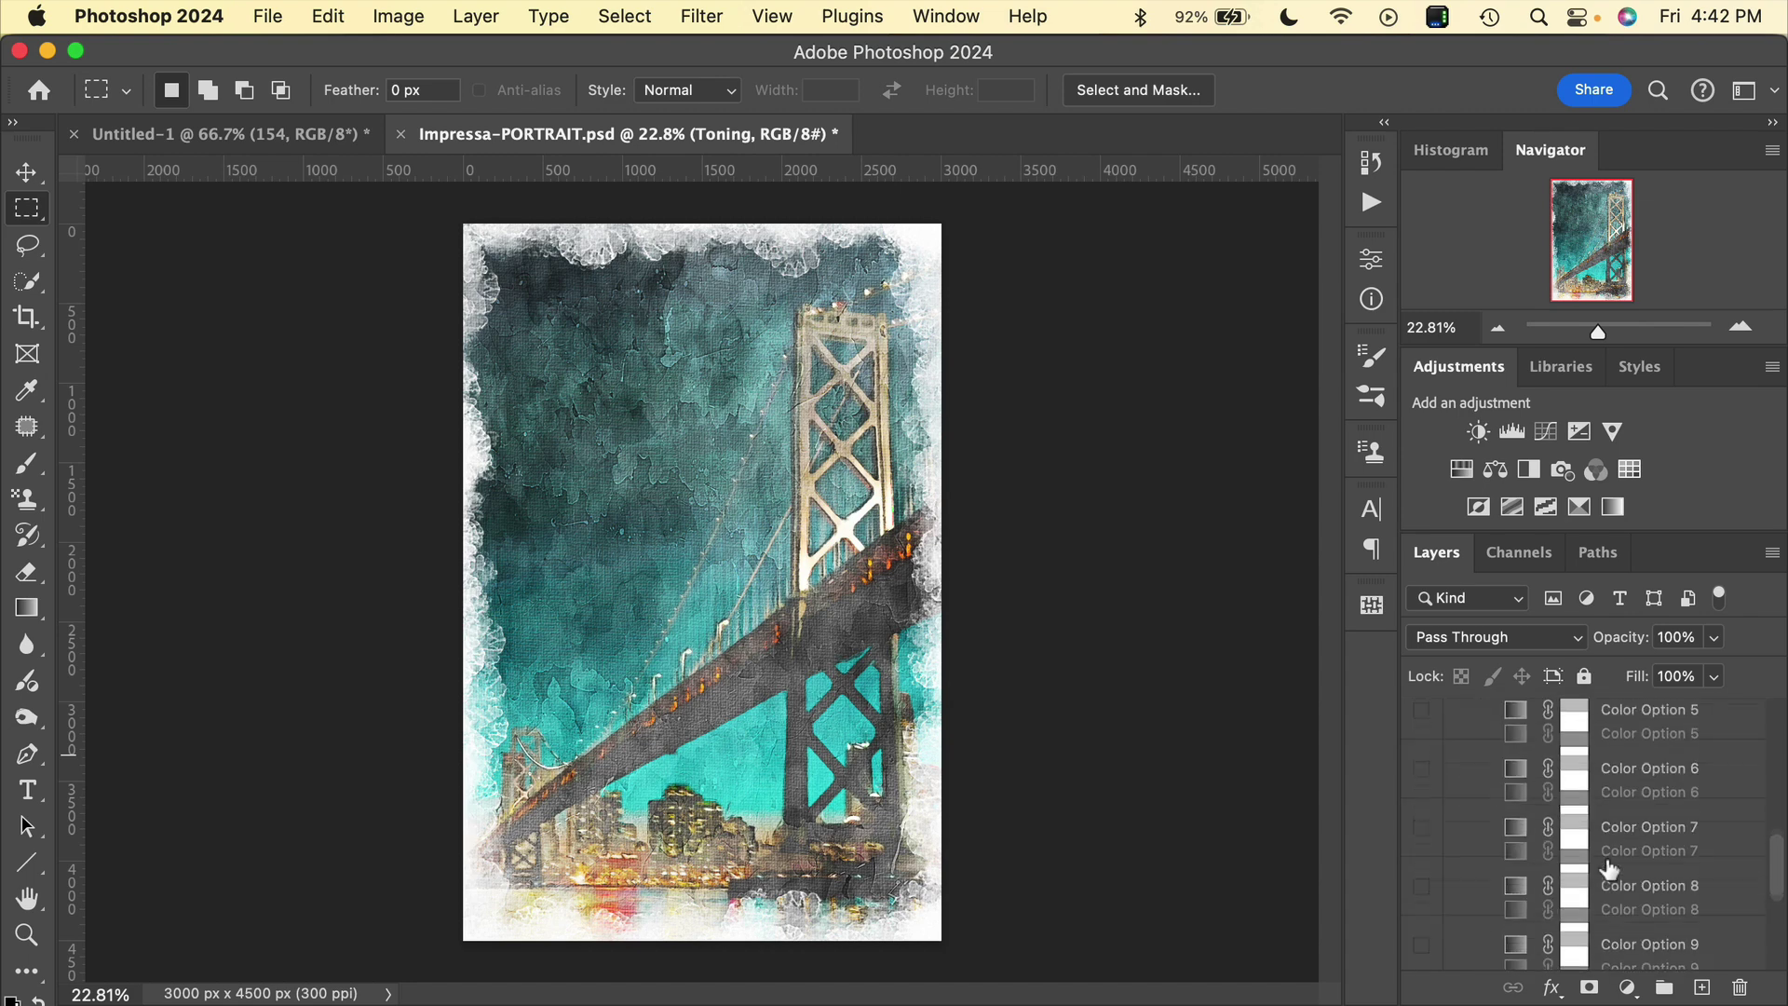
{"action": "scroll", "coordinate": [1611, 869], "scroll_direction": "up", "scroll_amount": 3}
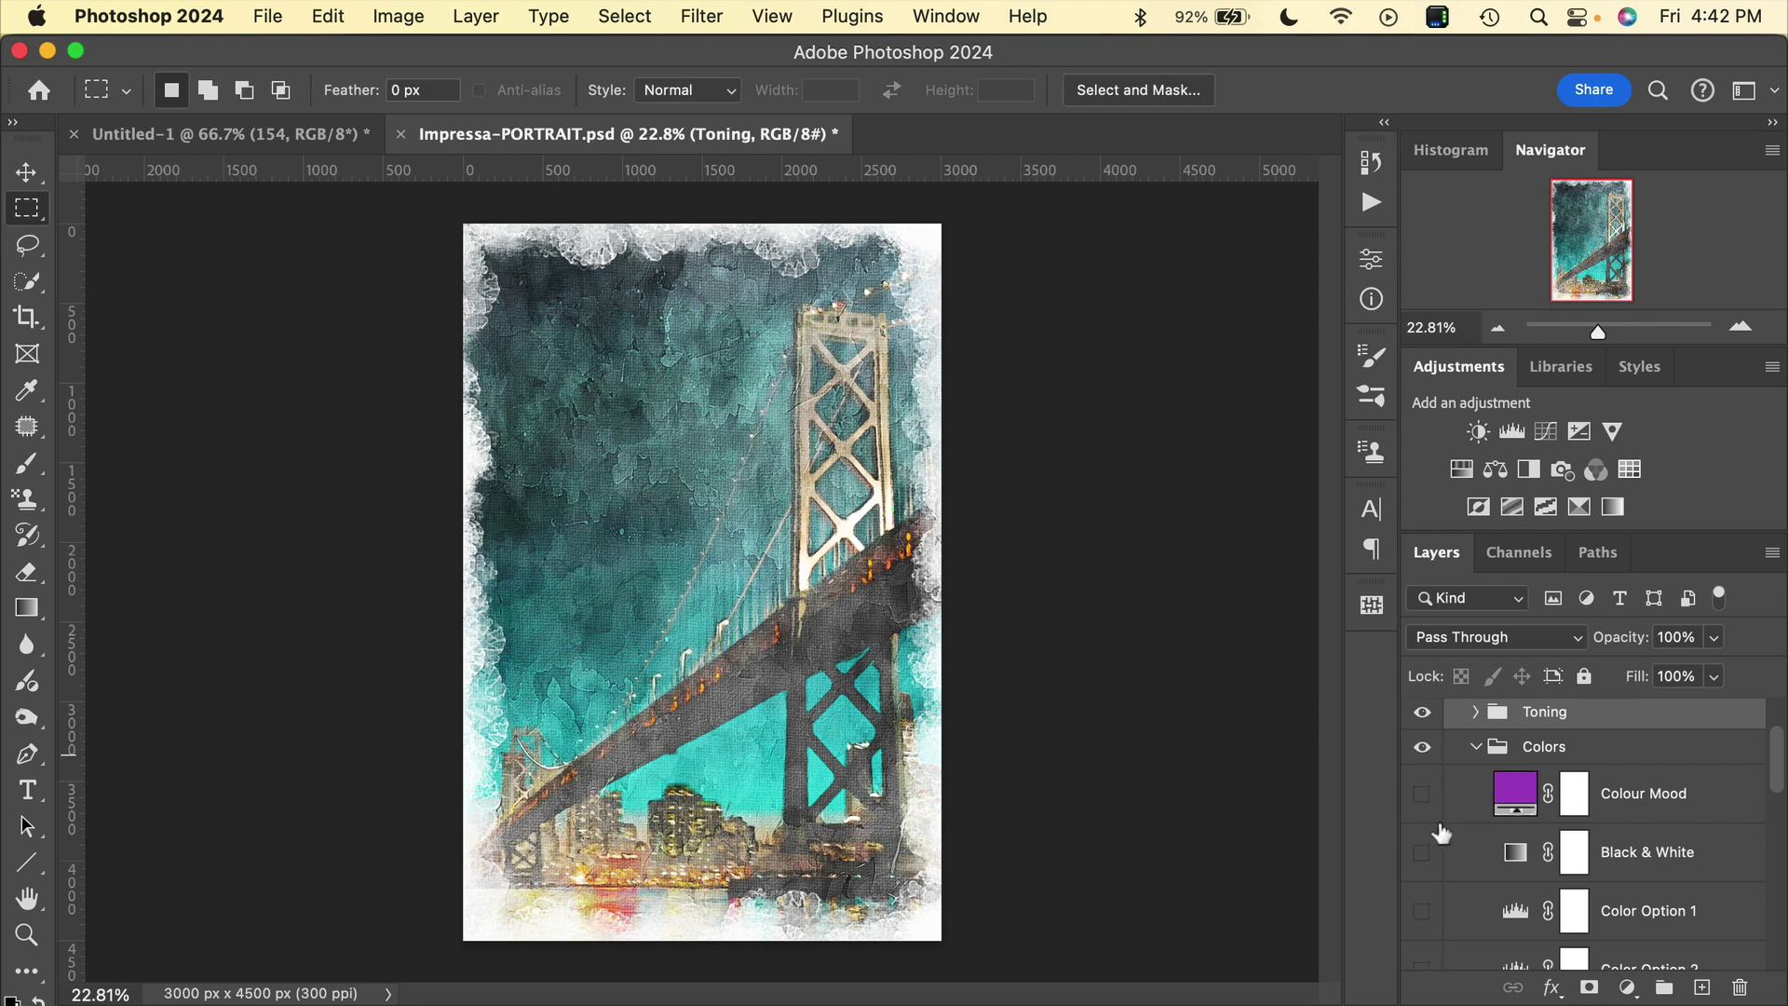
{"action": "left_click", "coordinate": [1422, 798]}
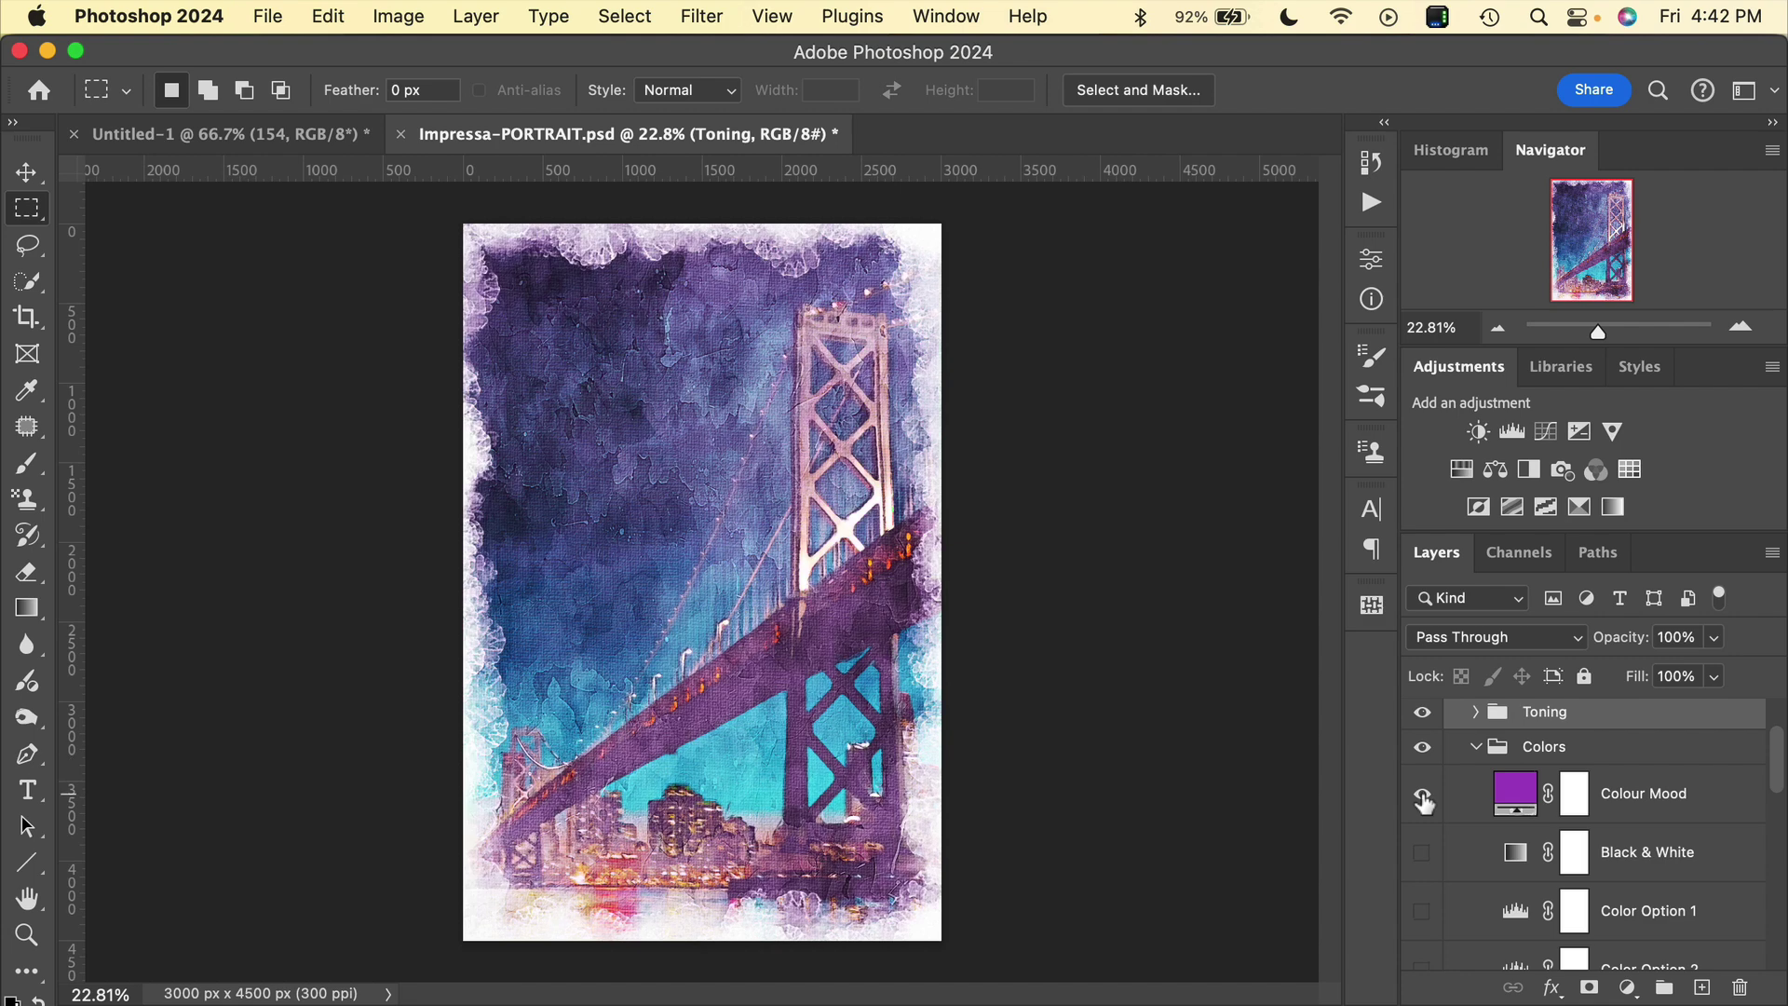
{"action": "left_click", "coordinate": [1422, 798]}
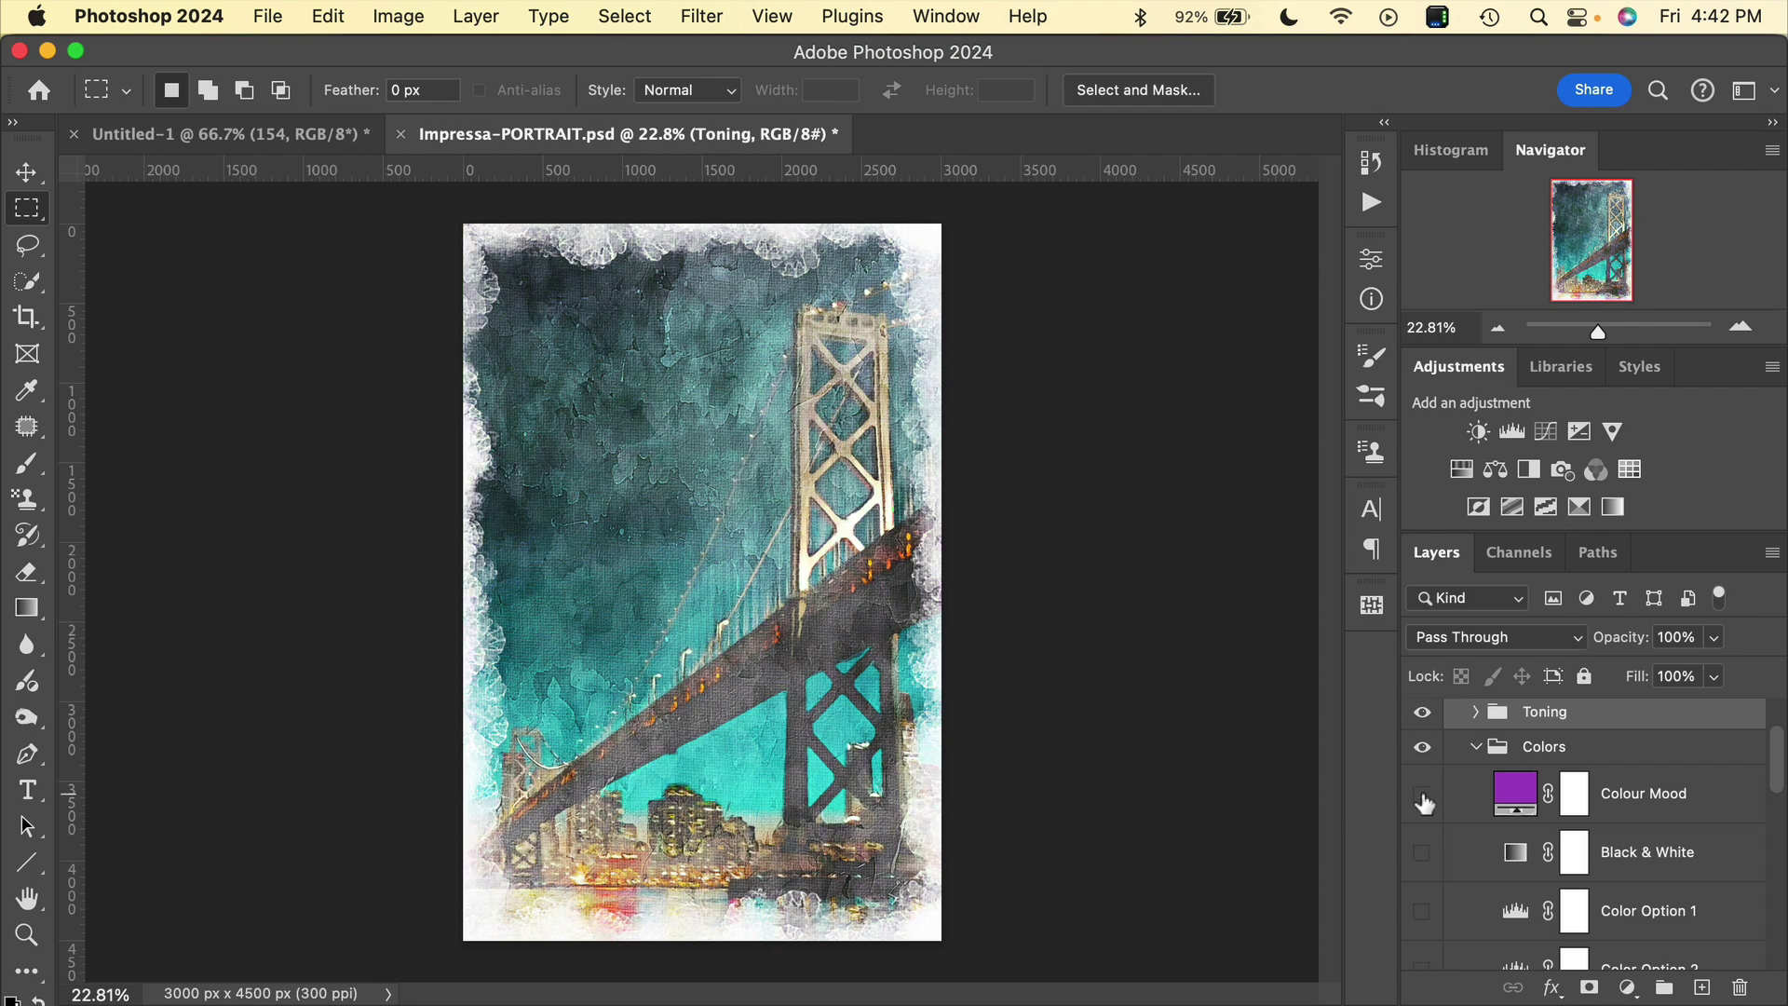
{"action": "left_click", "coordinate": [1422, 798]}
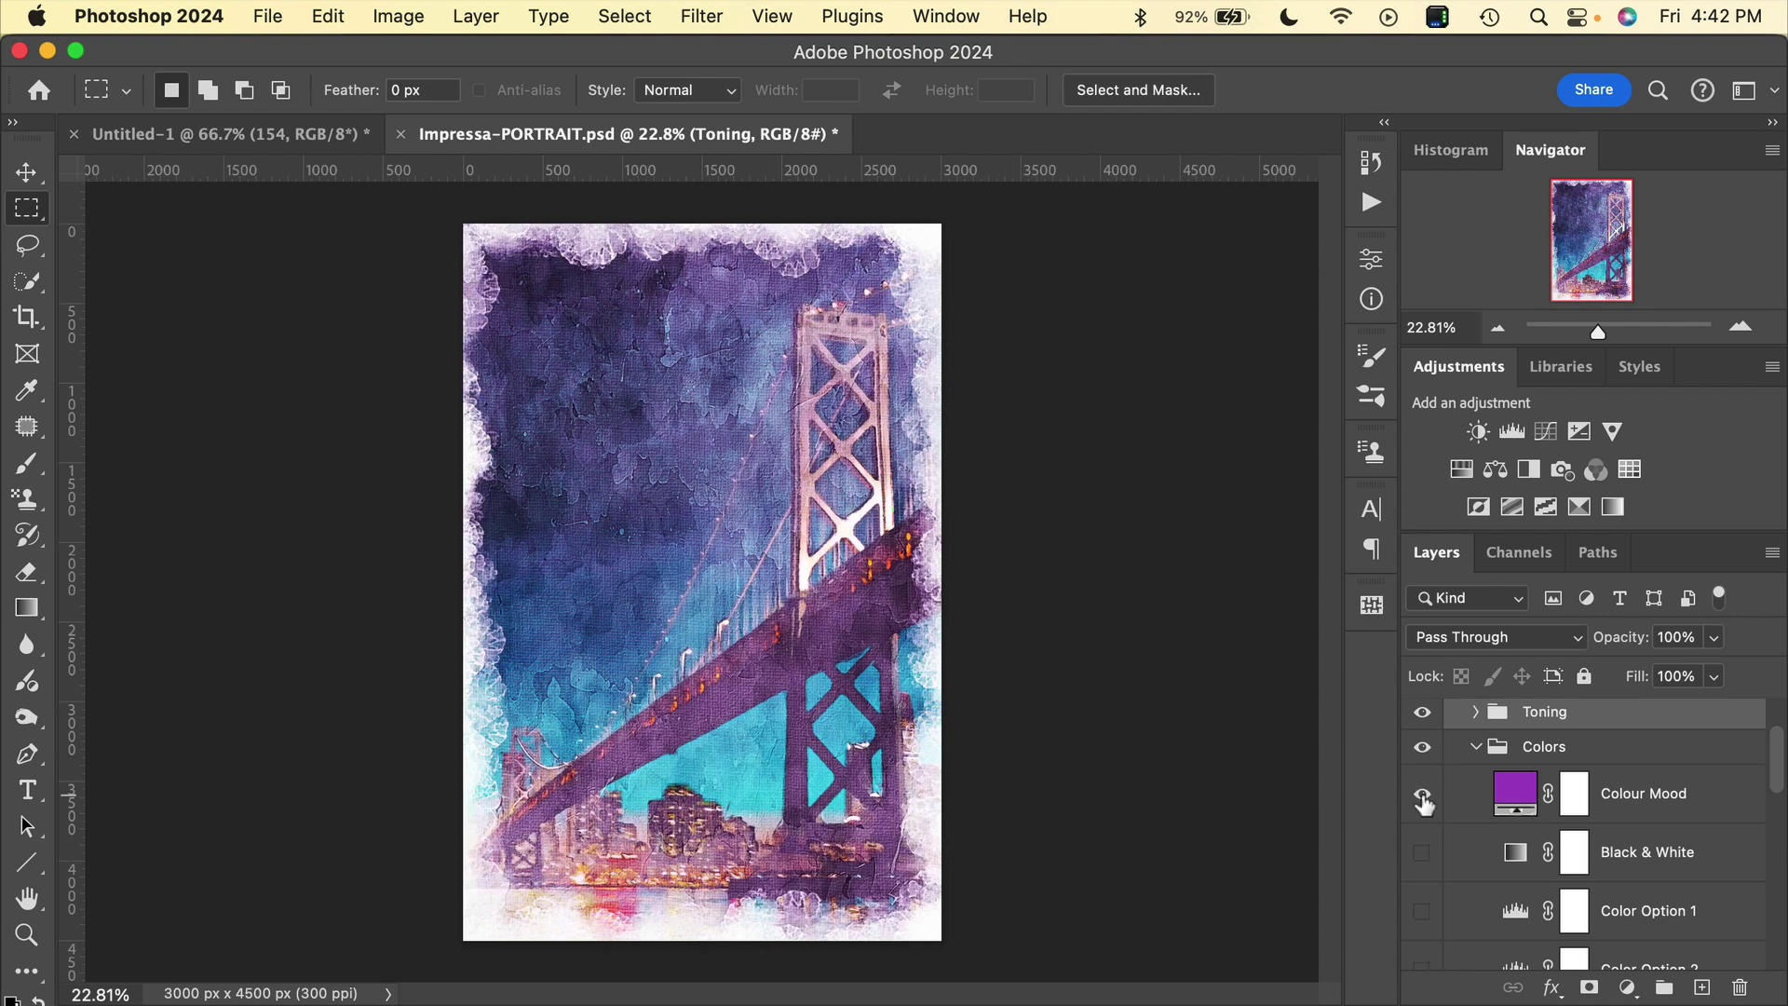
- Try teal, olive and dark purple (5b298a) fill colours on the Colour Mood layer, and cancel the colour change
{"action": "double_click", "coordinate": [1514, 801]}
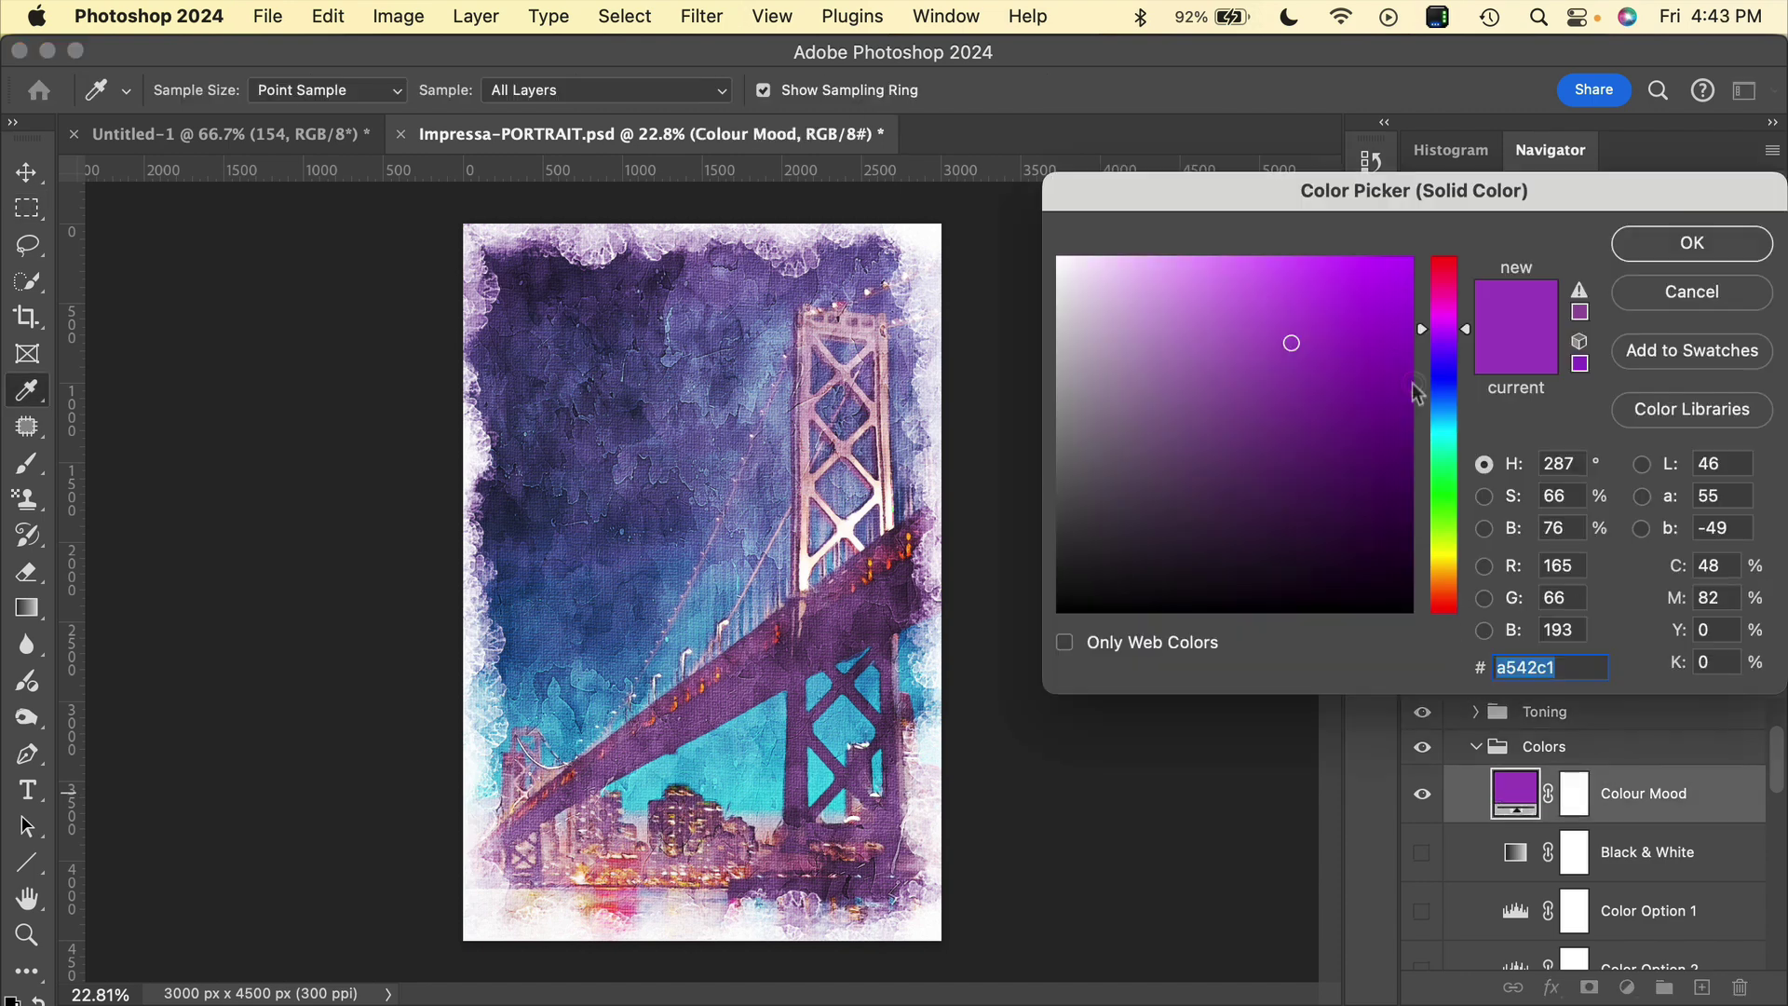
{"action": "left_click", "coordinate": [1442, 375]}
{"action": "left_click", "coordinate": [1443, 439]}
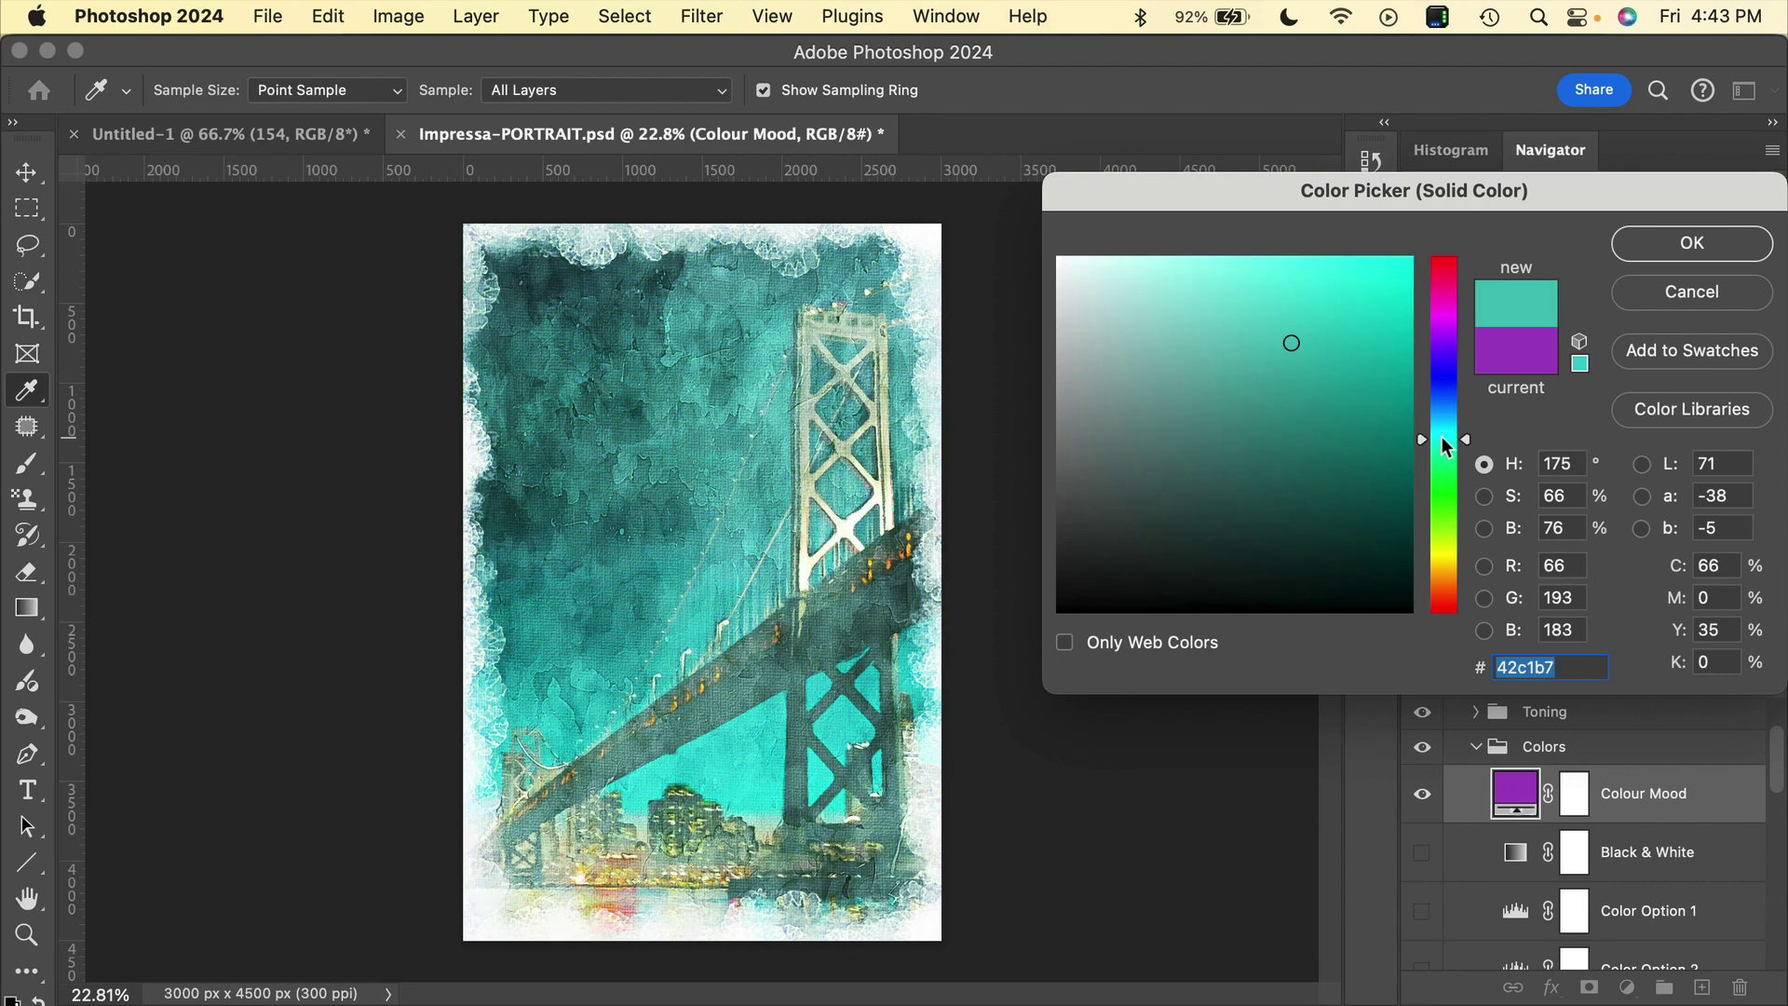
{"action": "left_click", "coordinate": [1440, 485]}
{"action": "left_click", "coordinate": [1442, 529]}
{"action": "left_click", "coordinate": [1441, 557]}
{"action": "left_click_drag", "start_coordinate": [1350, 363], "coordinate": [1350, 444]}
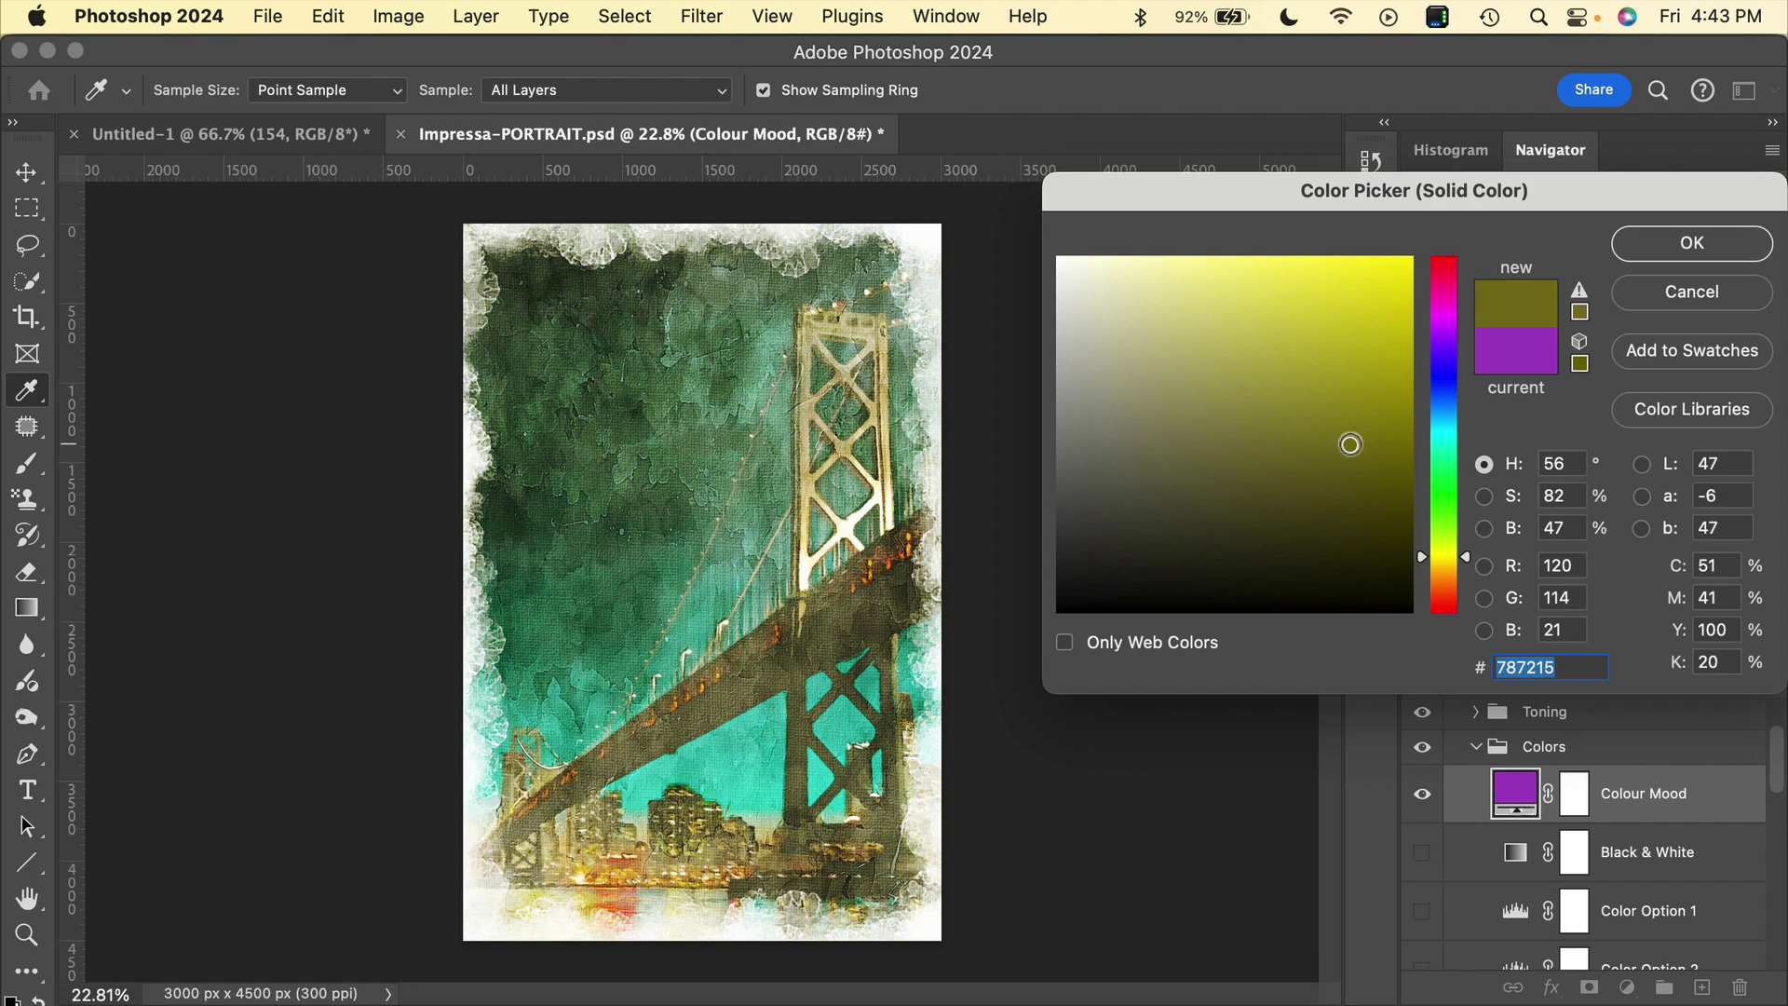
{"action": "mouse_move", "coordinate": [1350, 367]}
{"action": "left_mouse_down"}
{"action": "mouse_move", "coordinate": [1349, 351]}
{"action": "mouse_move", "coordinate": [1347, 437]}
{"action": "left_mouse_up"}
{"action": "left_click", "coordinate": [1441, 344]}
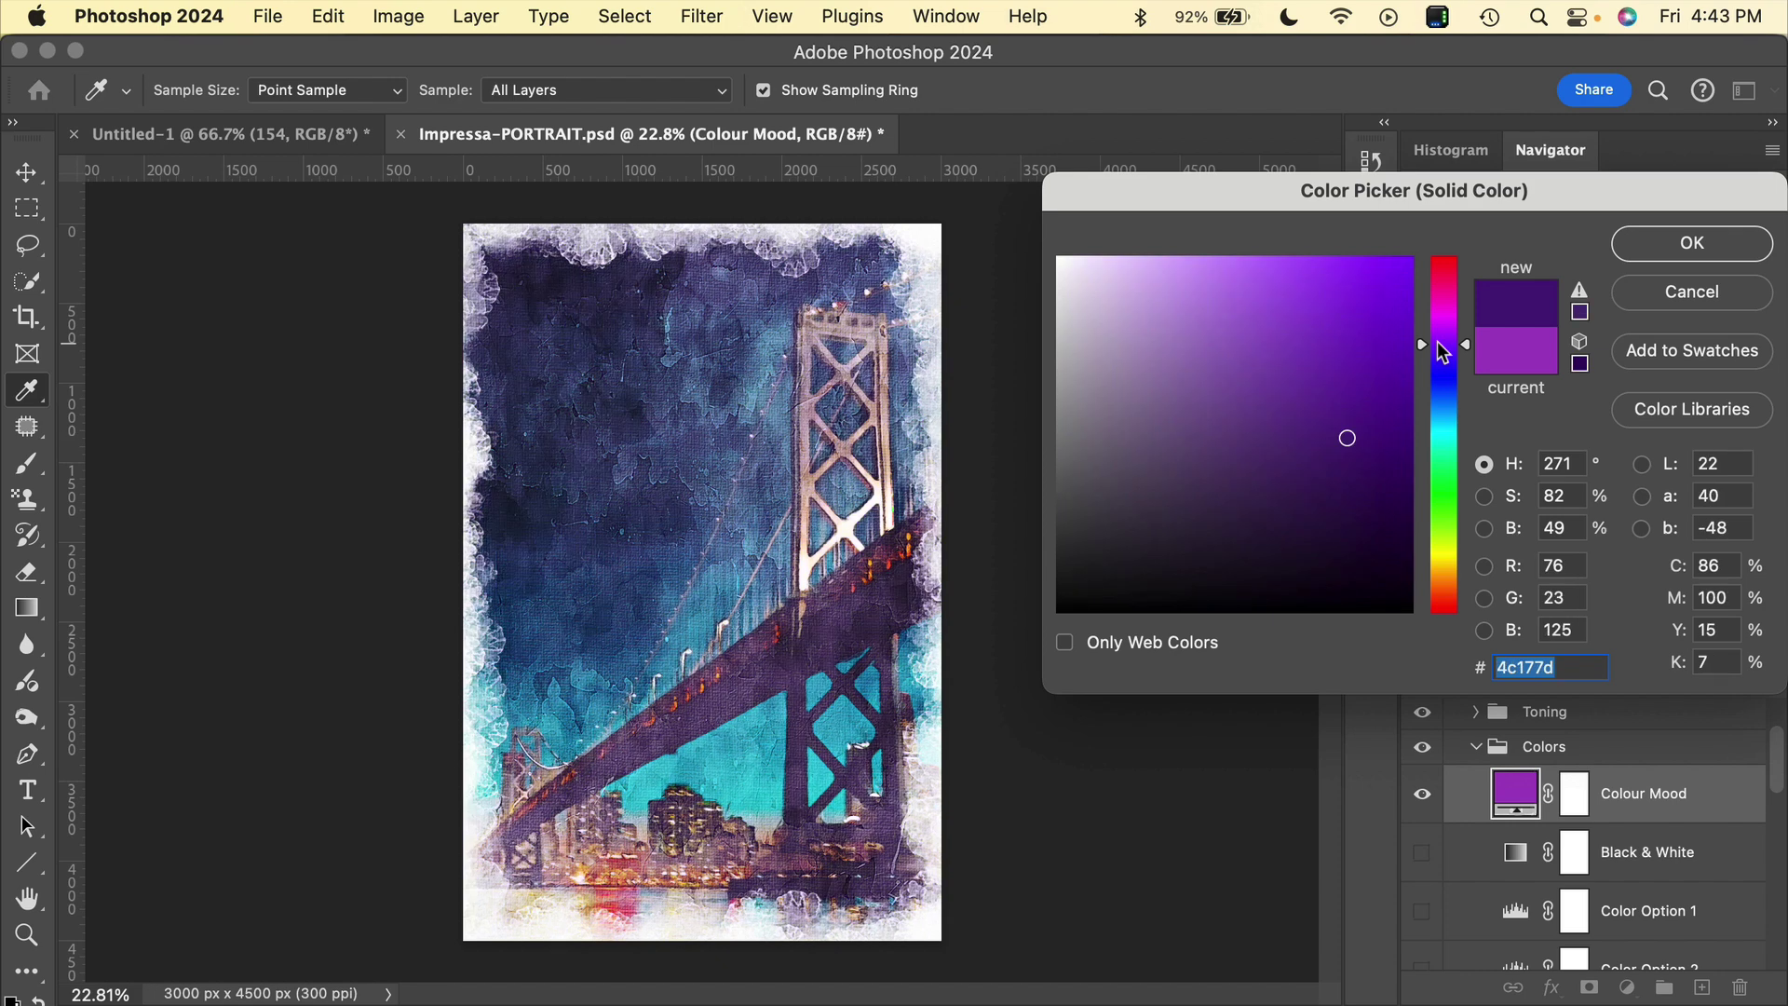
{"action": "left_click", "coordinate": [1344, 362]}
{"action": "mouse_move", "coordinate": [1346, 353]}
{"action": "left_mouse_down"}
{"action": "mouse_move", "coordinate": [1349, 327]}
{"action": "mouse_move", "coordinate": [1230, 407]}
{"action": "left_mouse_up"}
{"action": "left_click", "coordinate": [1309, 419]}
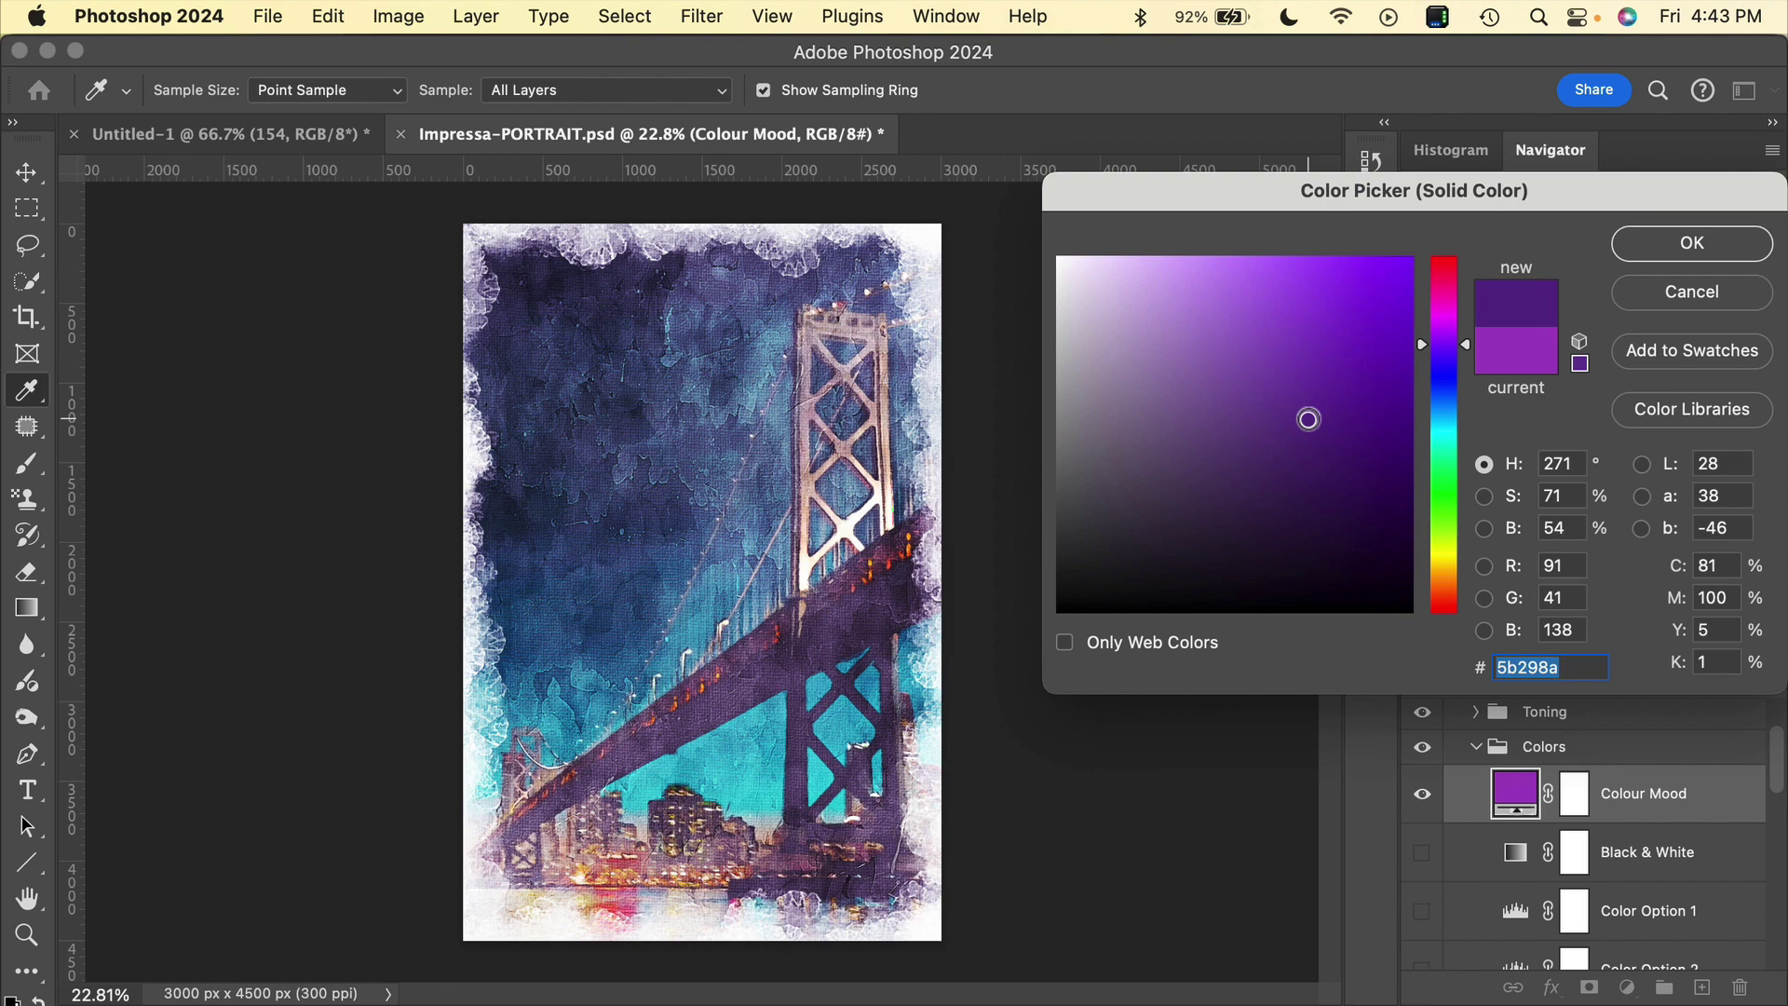
{"action": "left_click", "coordinate": [1645, 298]}
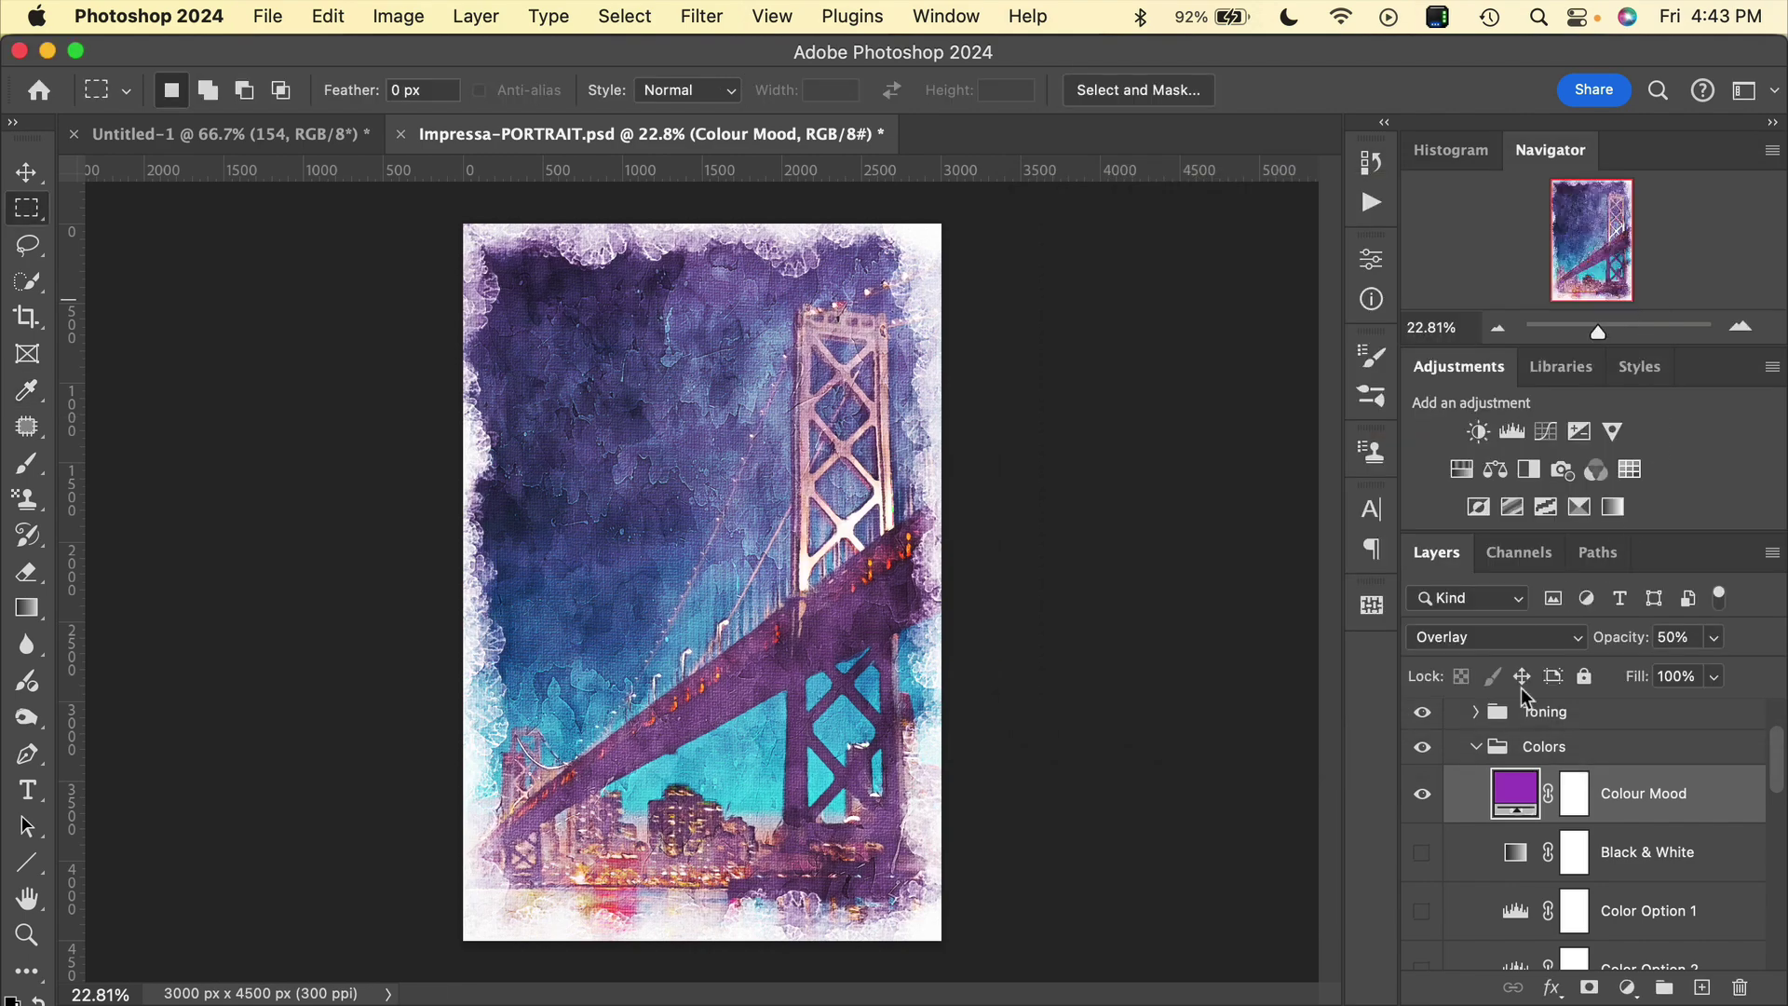
- Hide the Colour Mood layer and compare the image with and without the Black & White adjustment, leaving it off
{"action": "left_click", "coordinate": [1422, 794]}
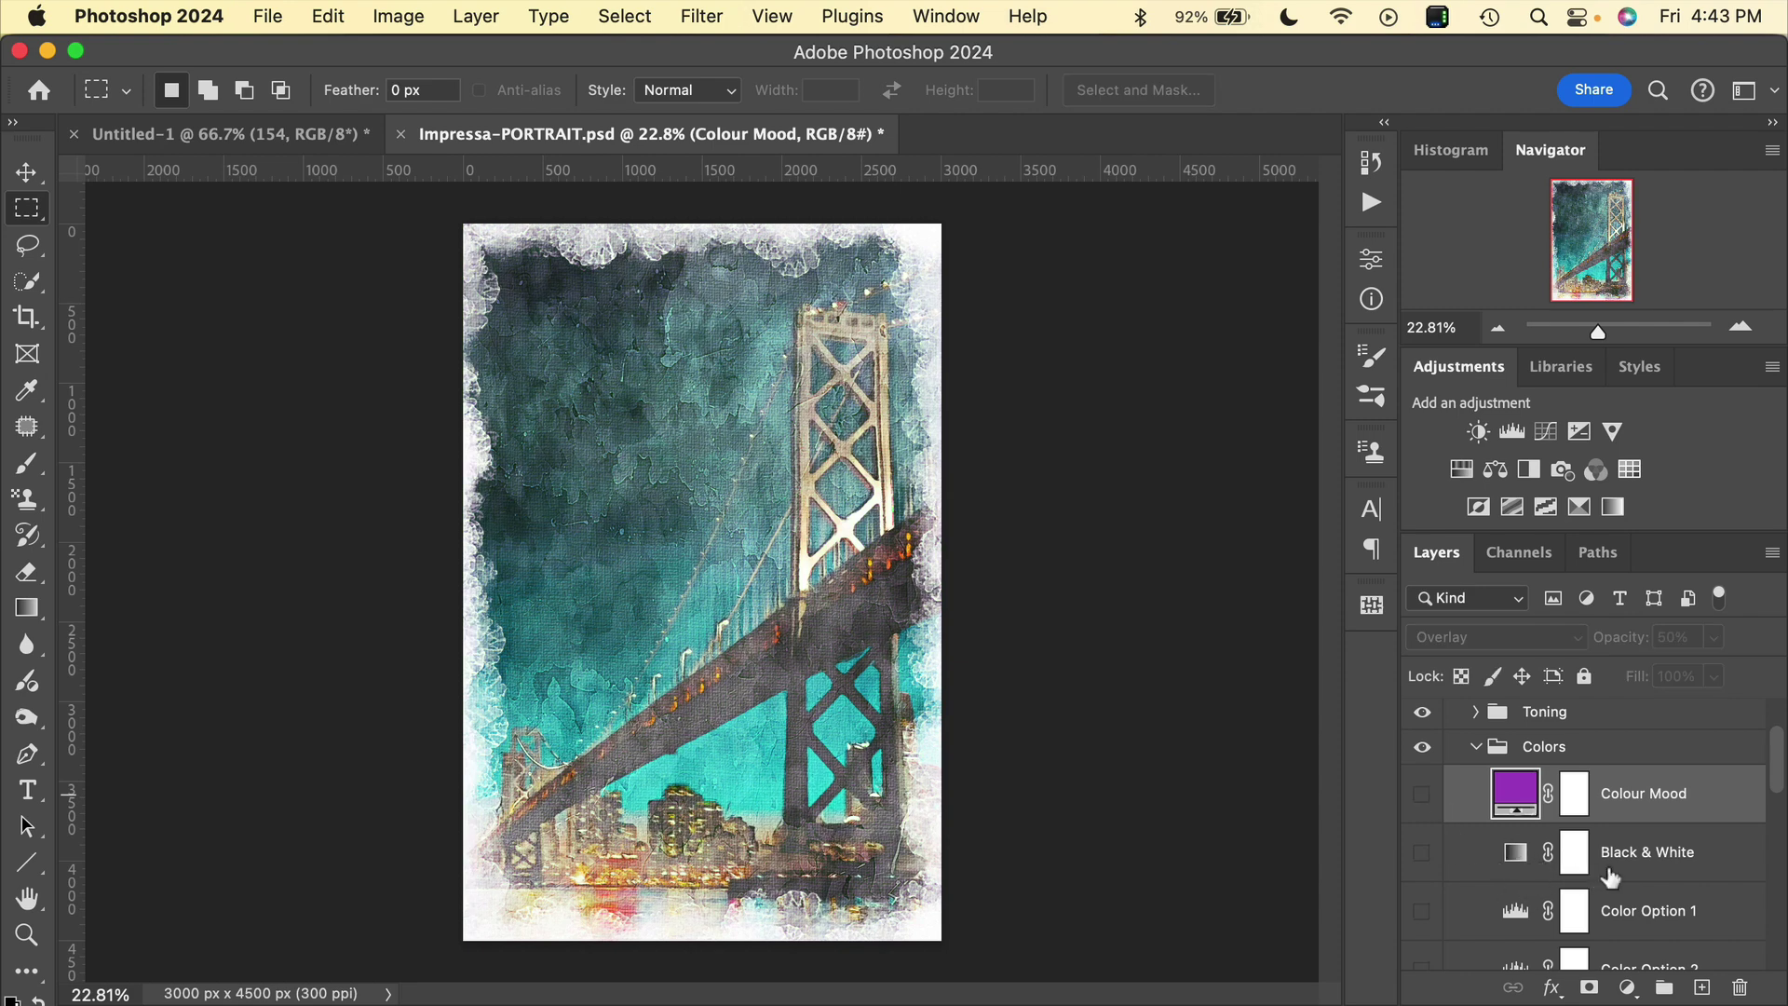
{"action": "left_click", "coordinate": [1422, 853]}
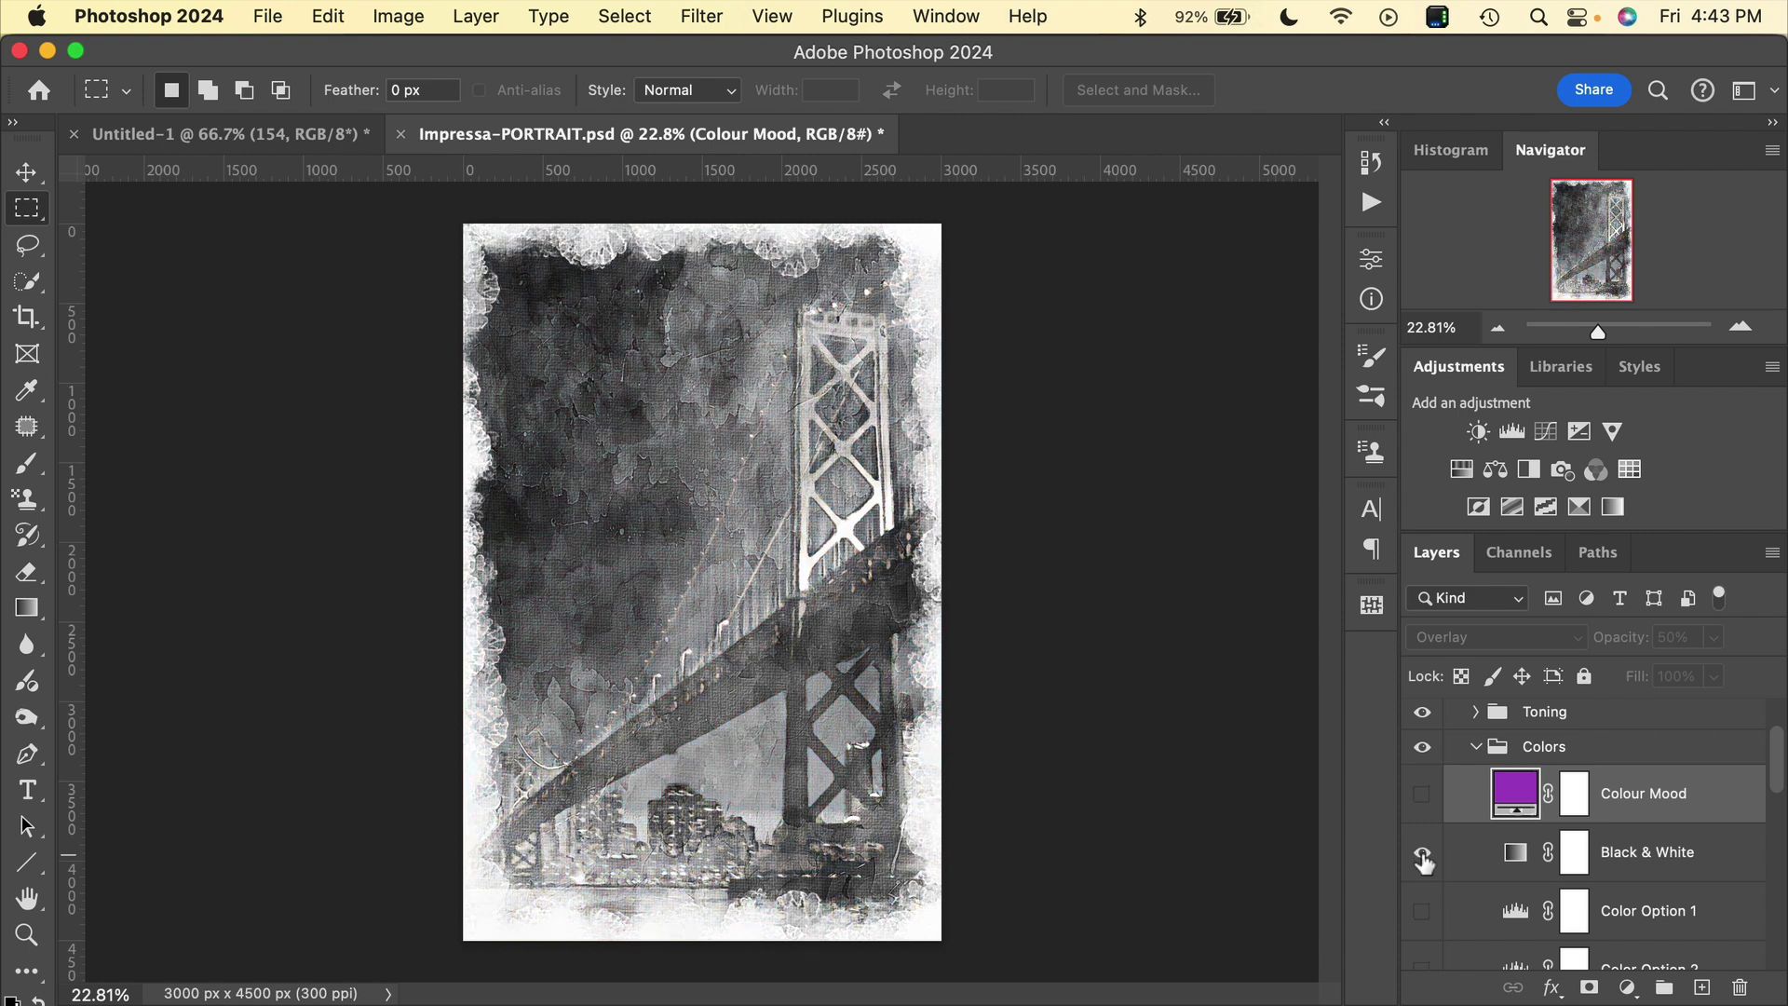
{"action": "left_click", "coordinate": [1423, 853]}
{"action": "left_click", "coordinate": [1422, 853]}
{"action": "left_click", "coordinate": [1422, 853]}
- Preview the Color Option 1 and Color Option 2 adjustments one at a time, leaving both off
{"action": "scroll", "coordinate": [1434, 862], "scroll_direction": "down", "scroll_amount": 3}
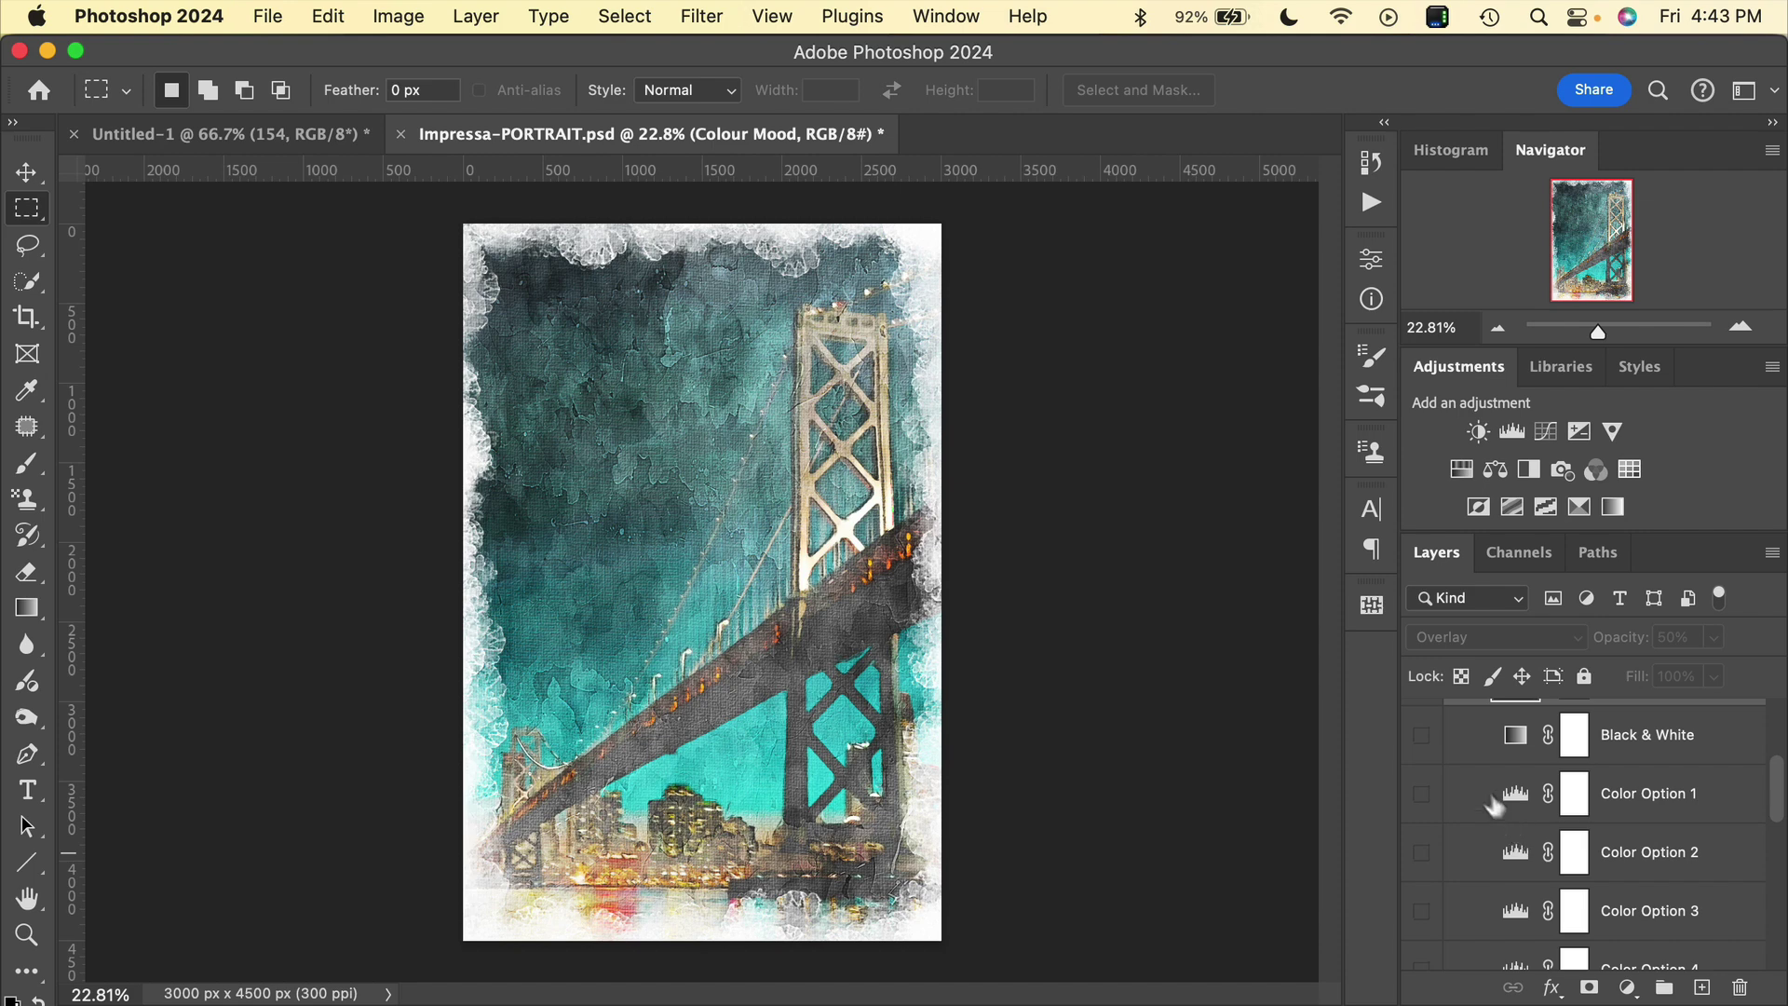
{"action": "left_click", "coordinate": [1422, 794]}
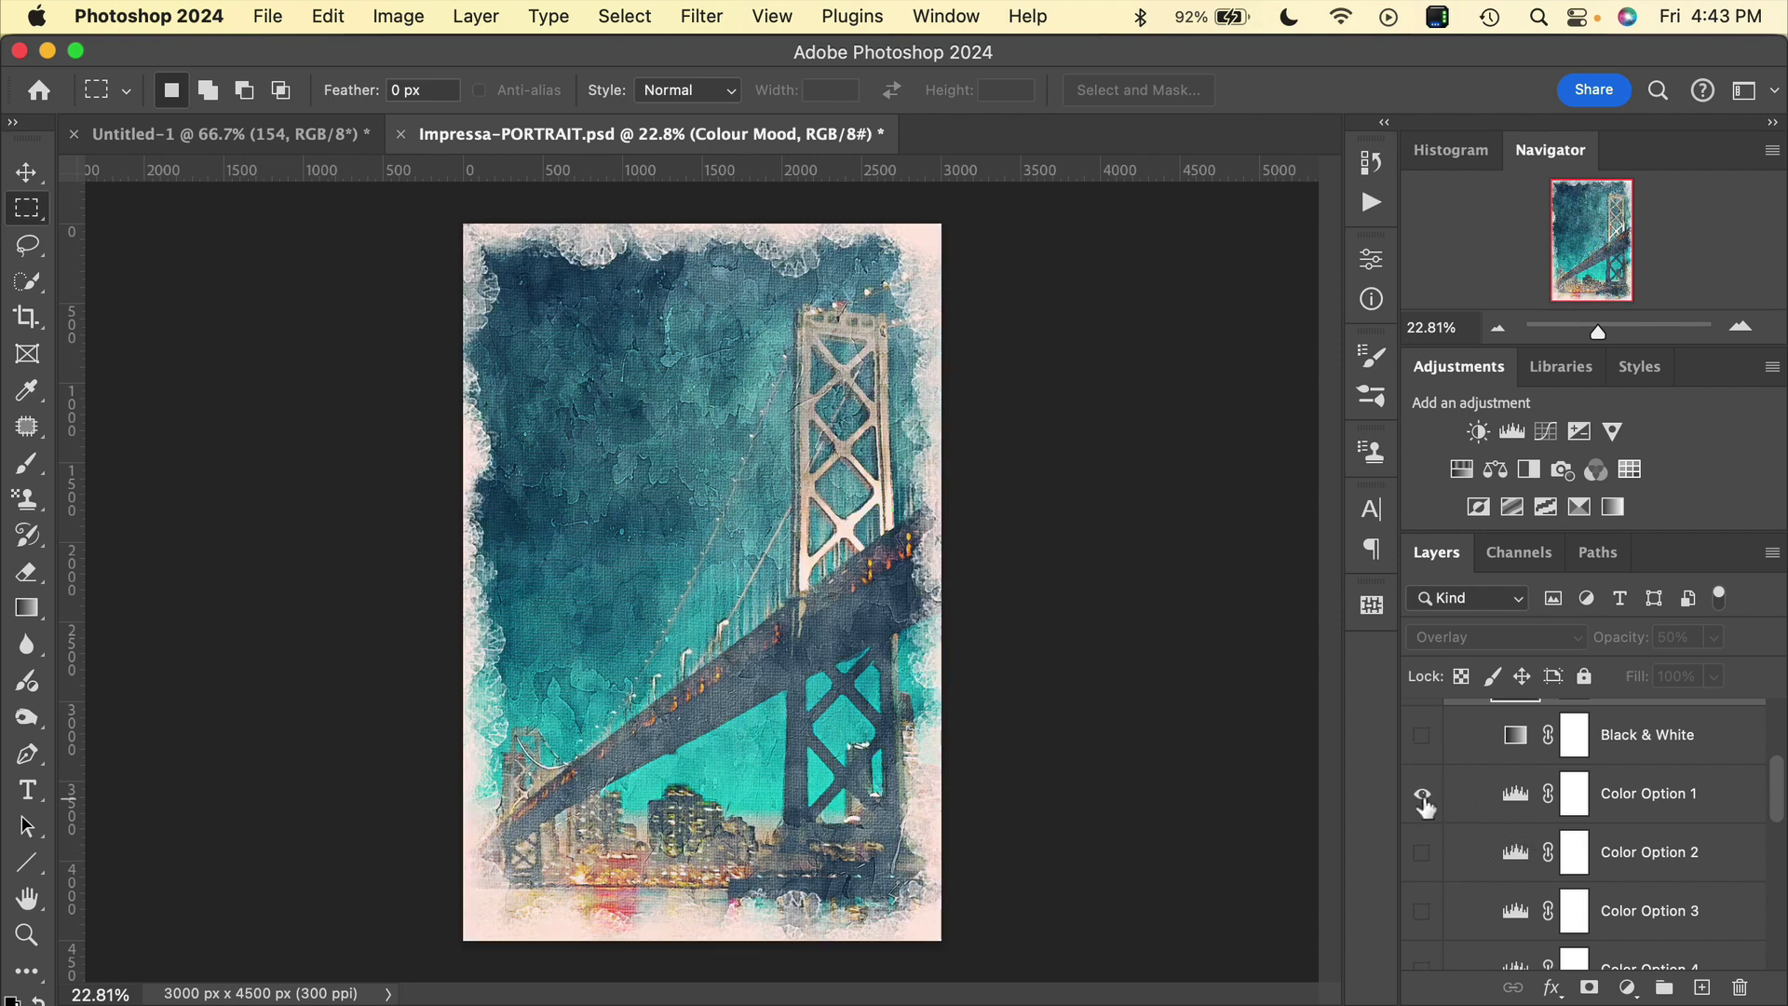
{"action": "left_click", "coordinate": [1422, 794]}
{"action": "left_click", "coordinate": [1422, 853]}
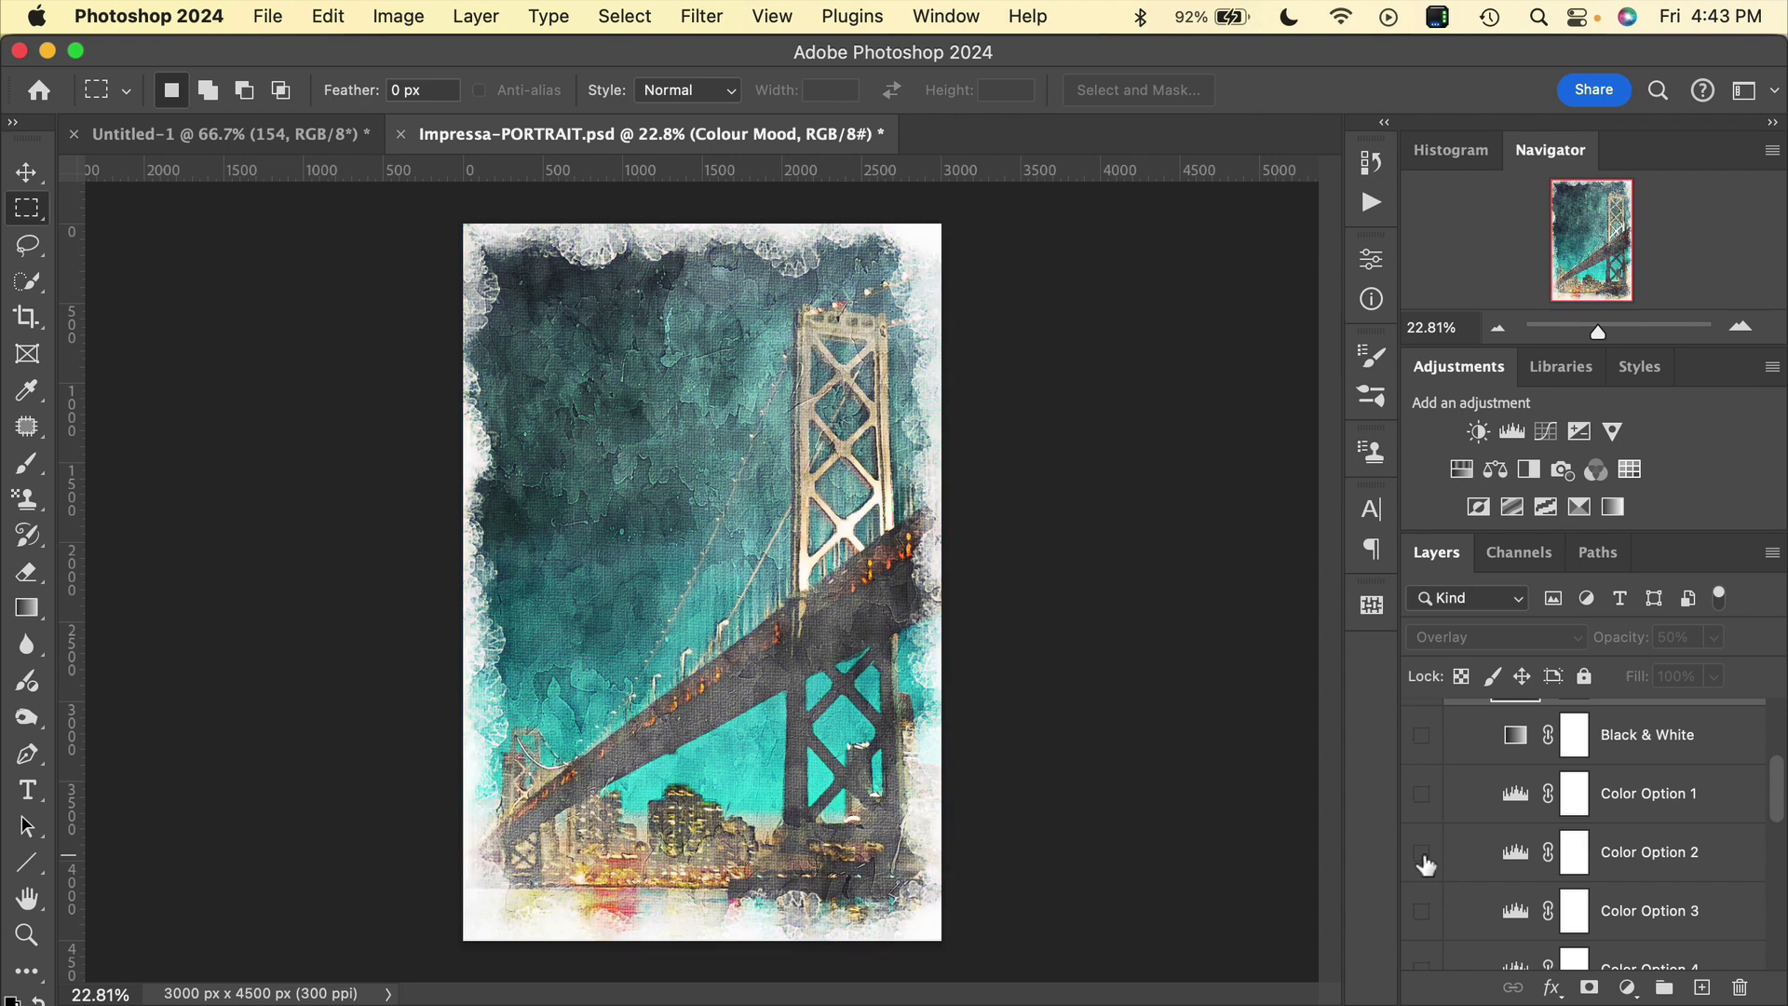
- Preview the Black & White layer again and check its opacity control, hide it, and collapse the Colors group
{"action": "scroll", "coordinate": [1557, 834], "scroll_direction": "up", "scroll_amount": 1}
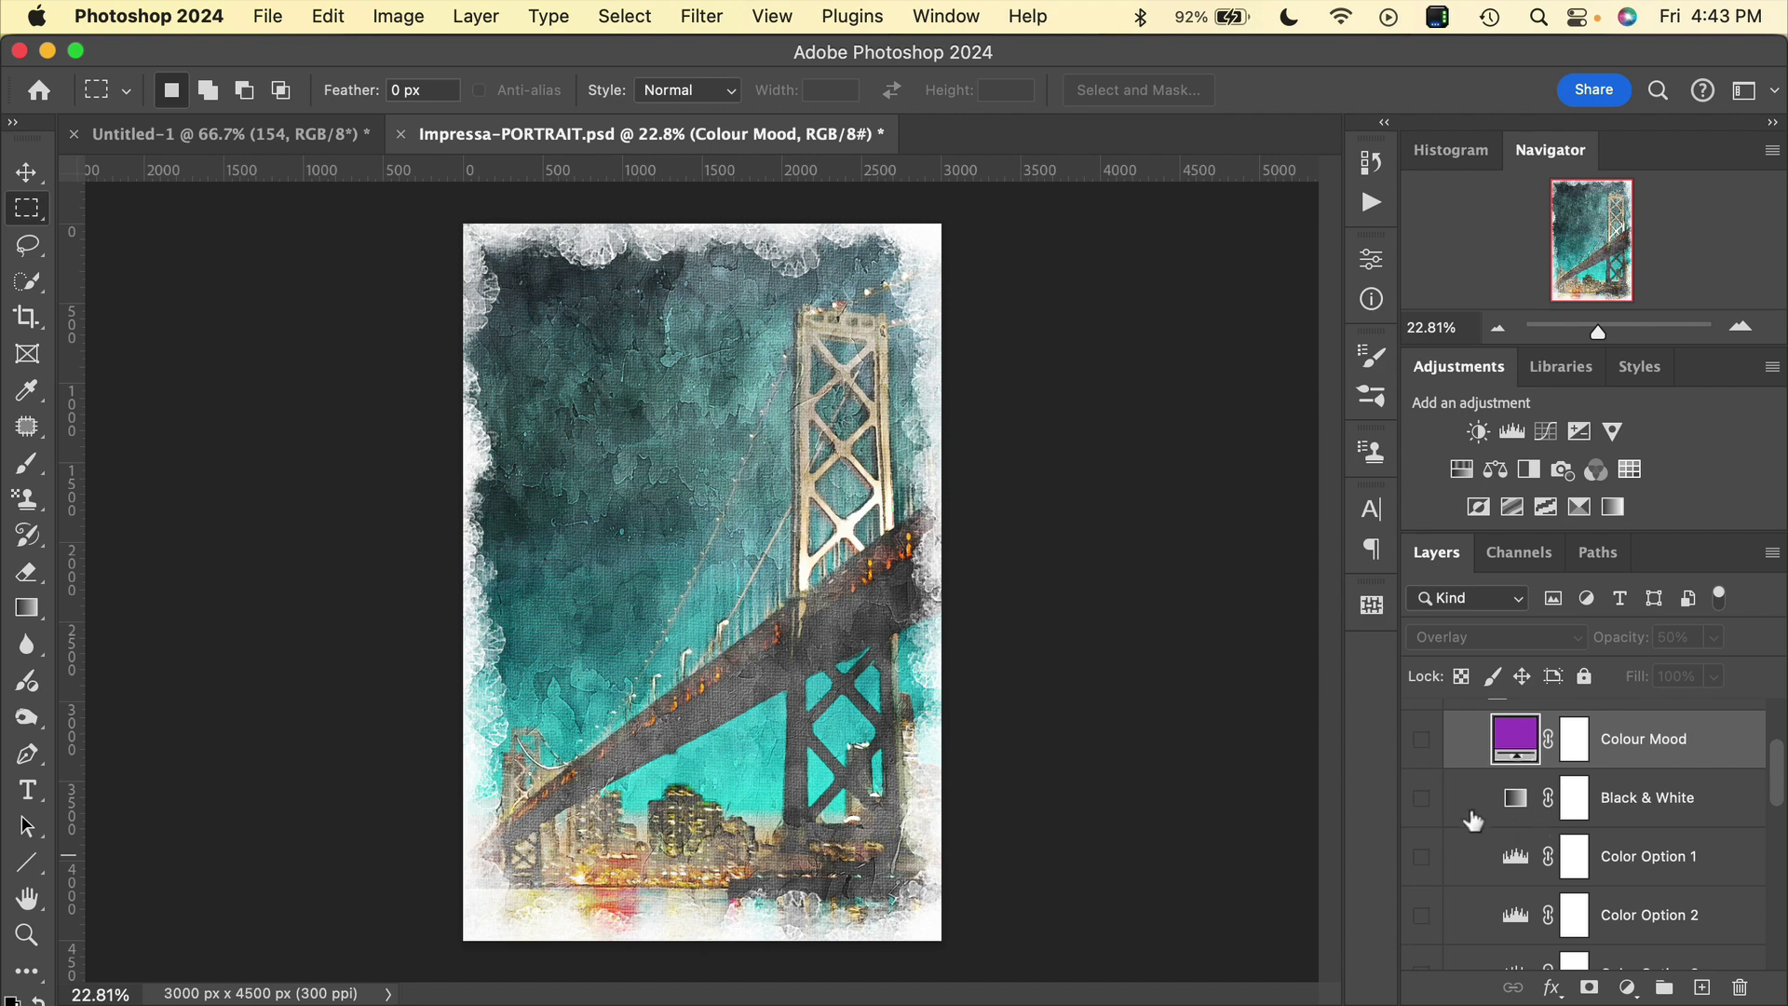
{"action": "left_click", "coordinate": [1422, 798]}
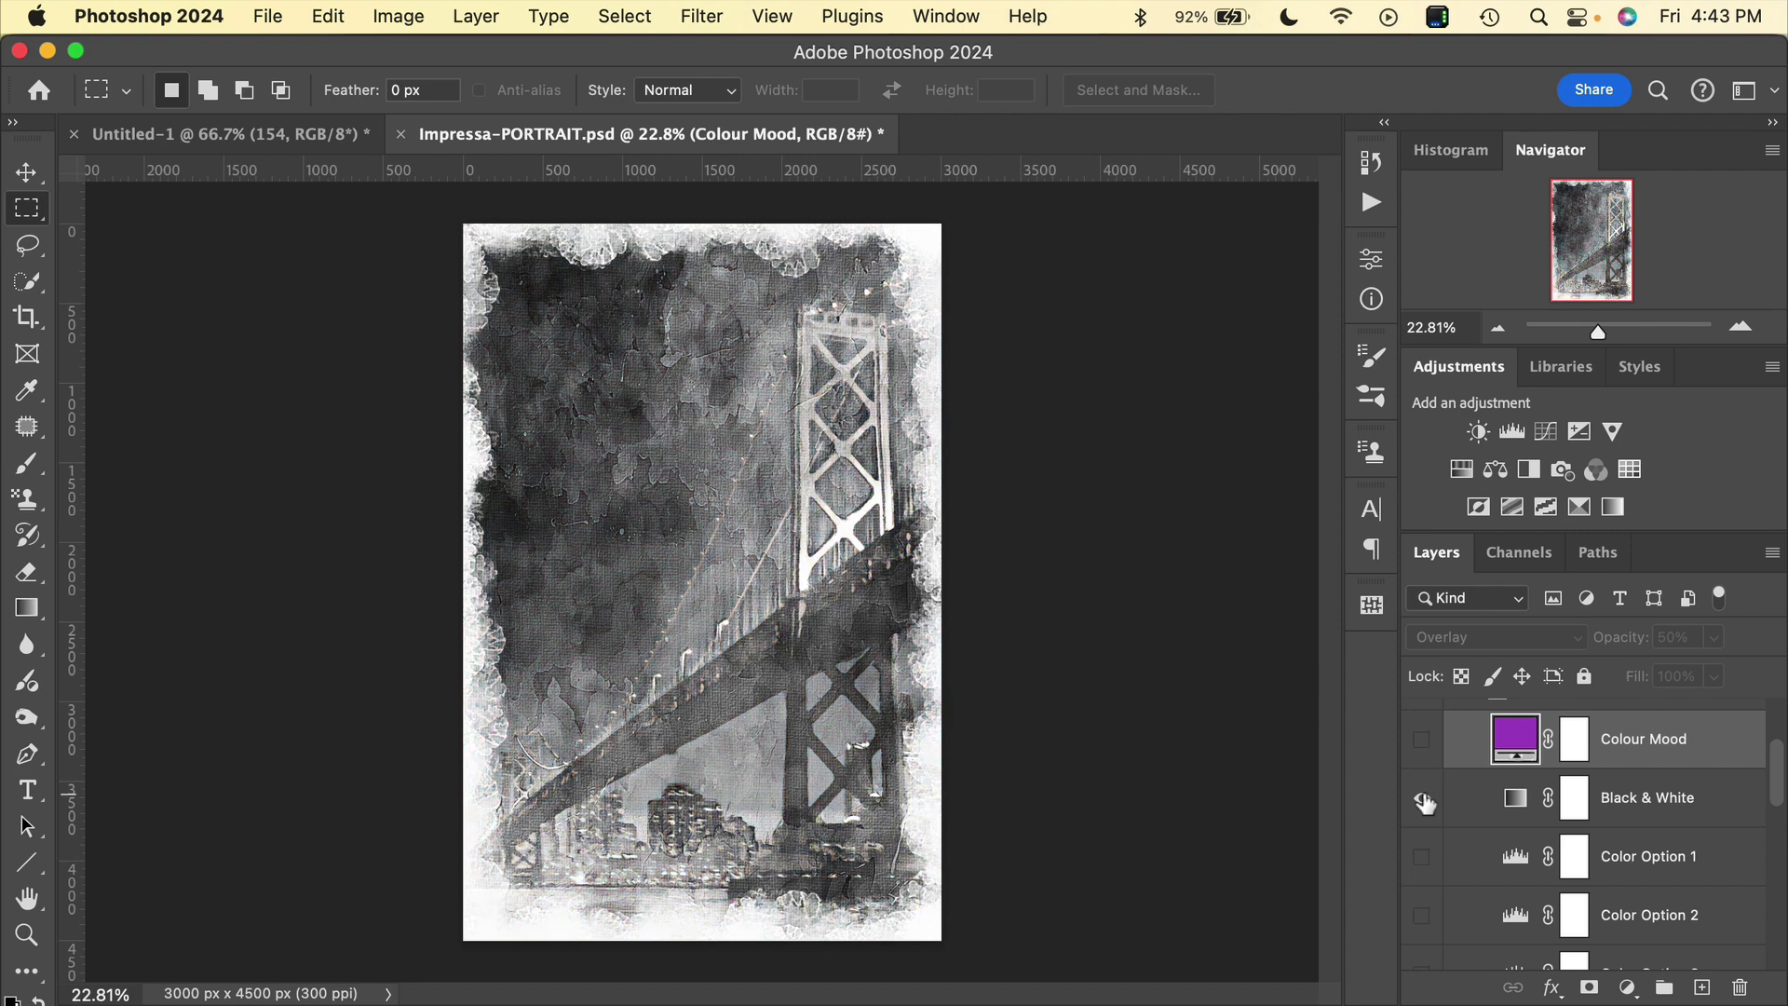
{"action": "left_click", "coordinate": [1490, 806]}
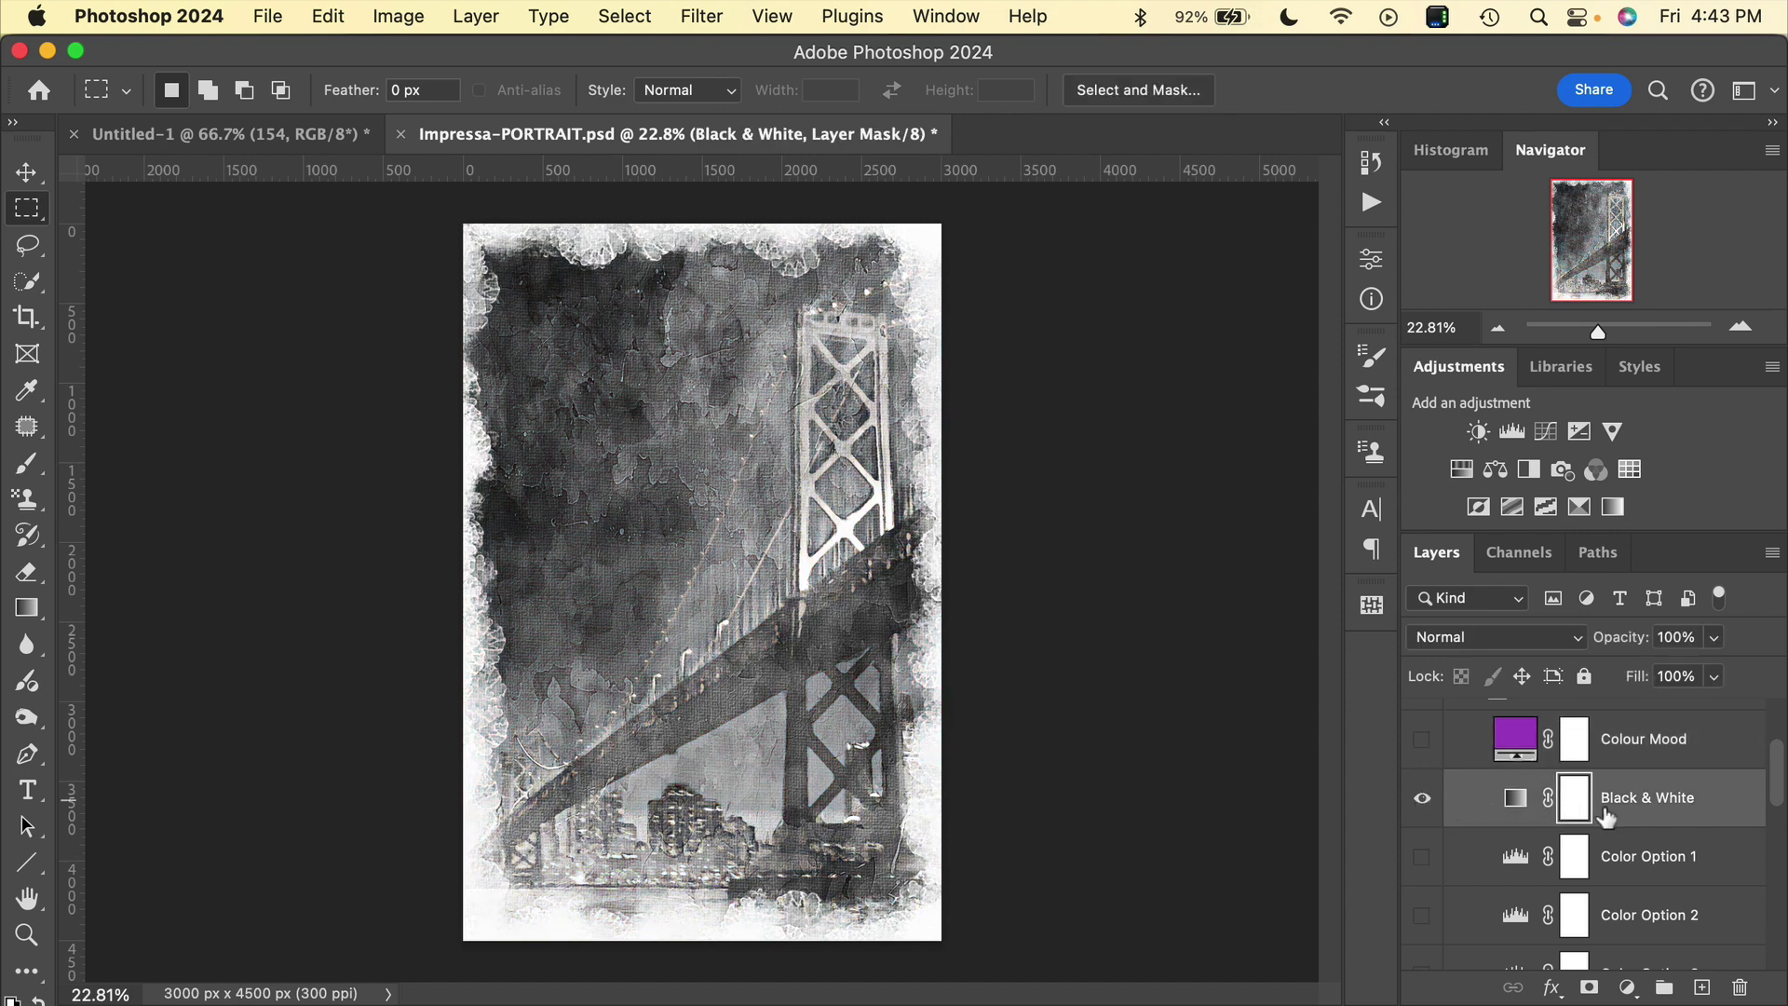
{"action": "mouse_move", "coordinate": [1616, 639]}
{"action": "left_mouse_down"}
{"action": "mouse_move", "coordinate": [1568, 652]}
{"action": "mouse_move", "coordinate": [1631, 652]}
{"action": "left_mouse_up"}
{"action": "left_click", "coordinate": [1422, 798]}
{"action": "scroll", "coordinate": [1514, 824], "scroll_direction": "up", "scroll_amount": 3}
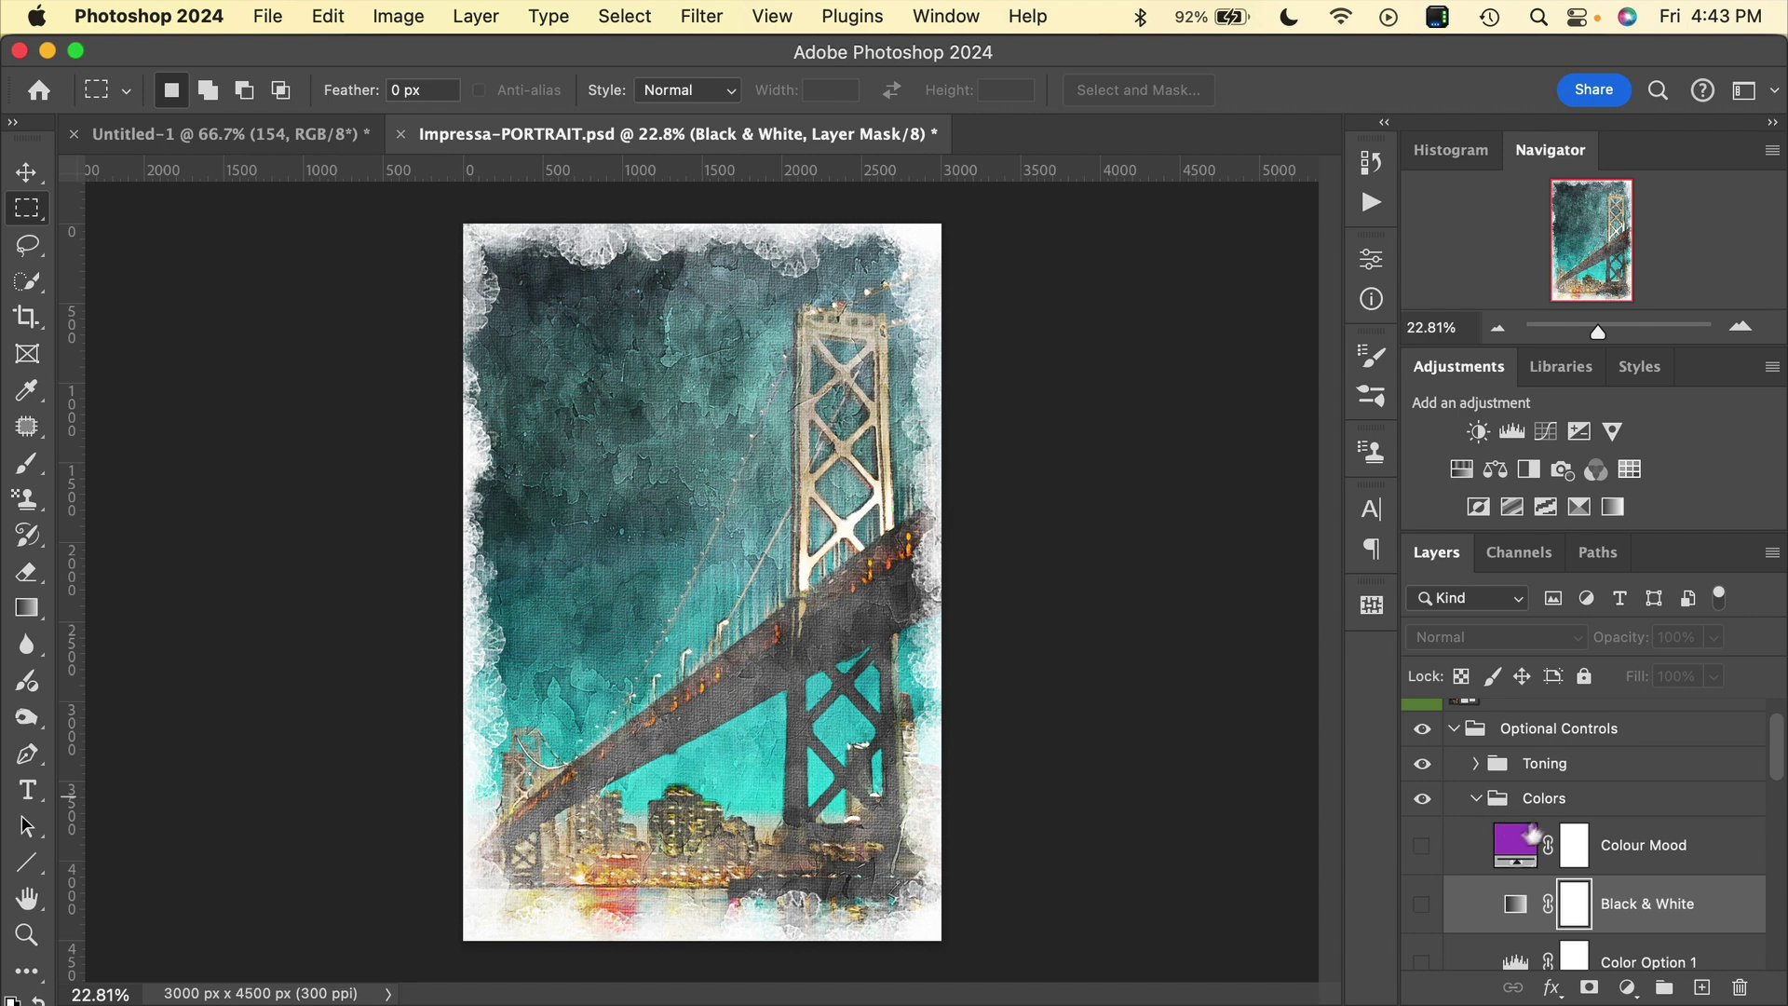
{"action": "left_click", "coordinate": [1478, 803]}
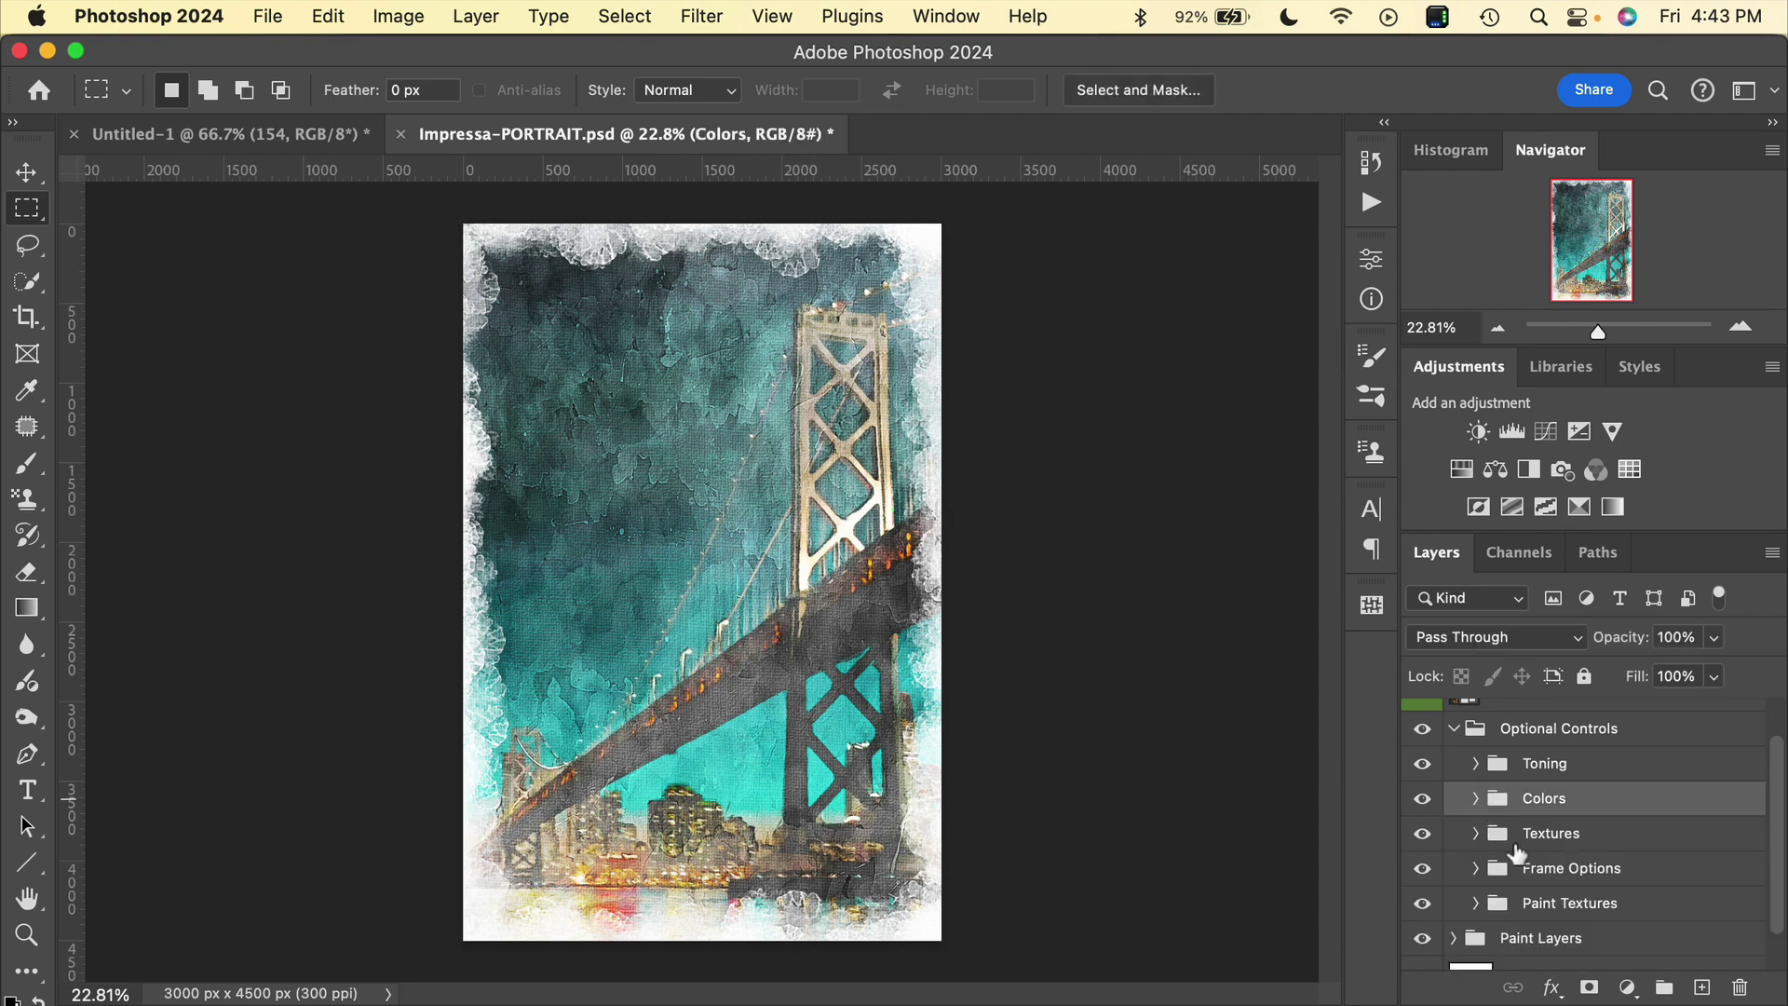
- Expand the Textures group, examine Texture 2 up close on the image, and hide that layer
{"action": "scroll", "coordinate": [1523, 843], "scroll_direction": "down", "scroll_amount": 1}
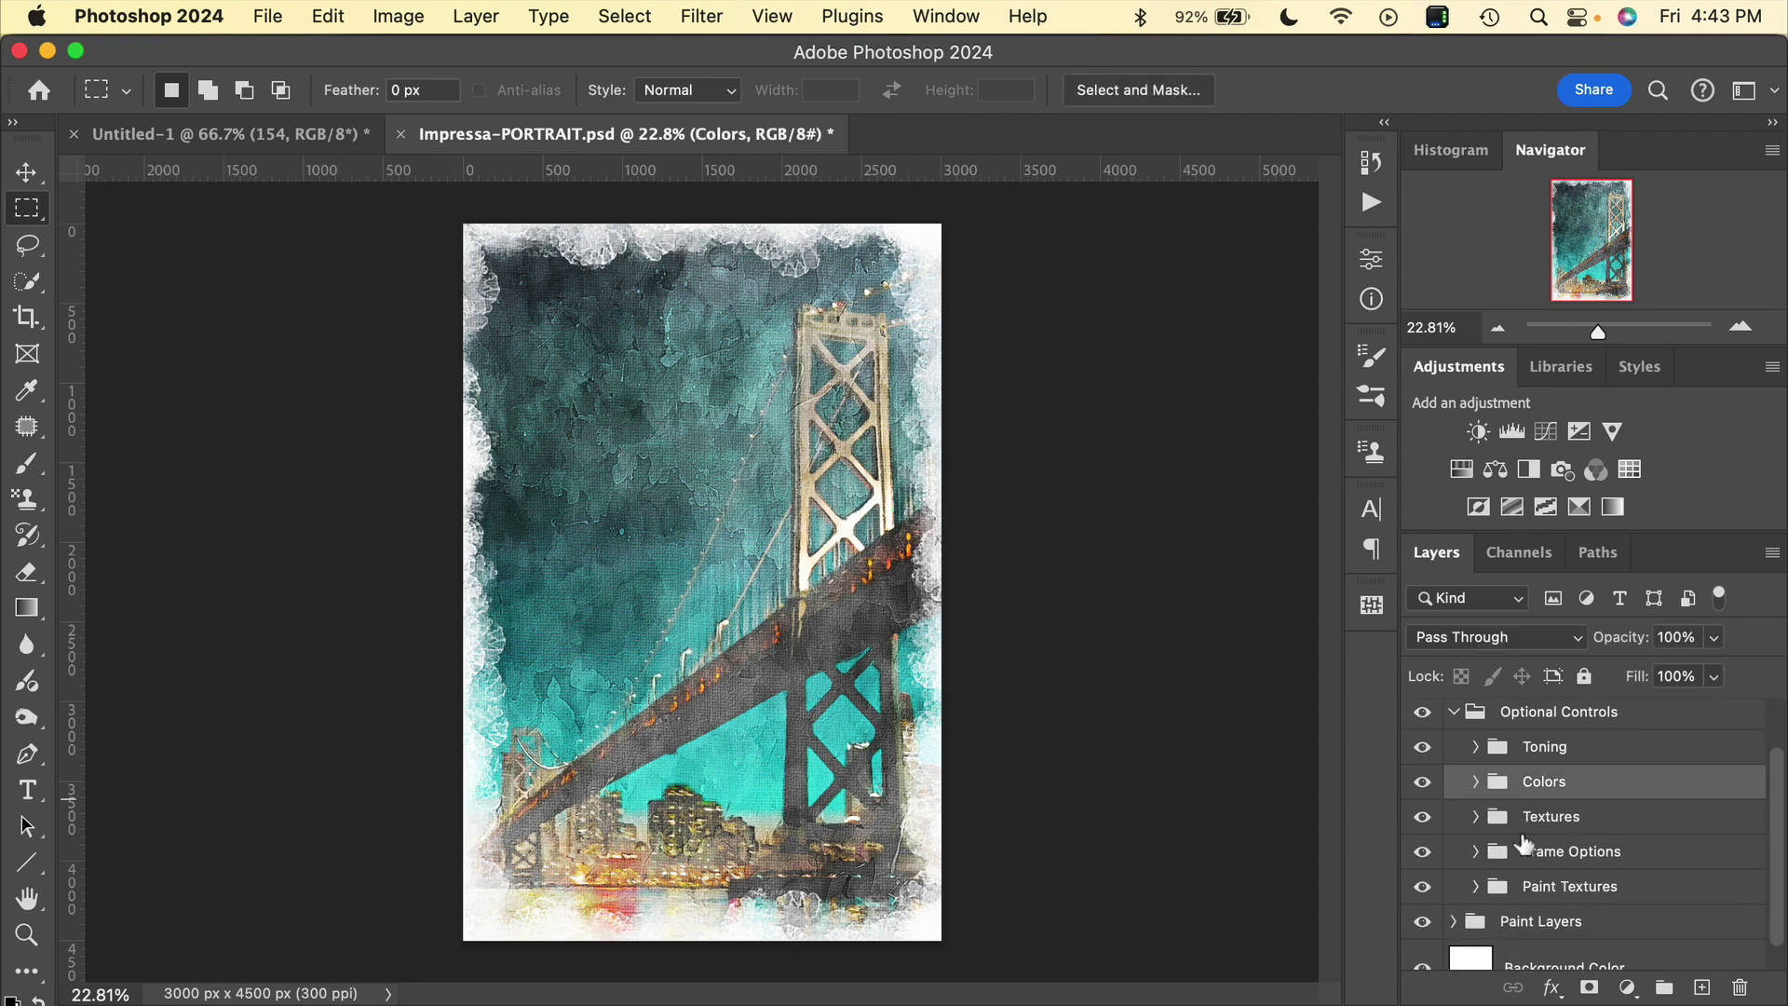
{"action": "left_click", "coordinate": [1475, 820]}
{"action": "scroll", "coordinate": [1565, 870], "scroll_direction": "down", "scroll_amount": 5}
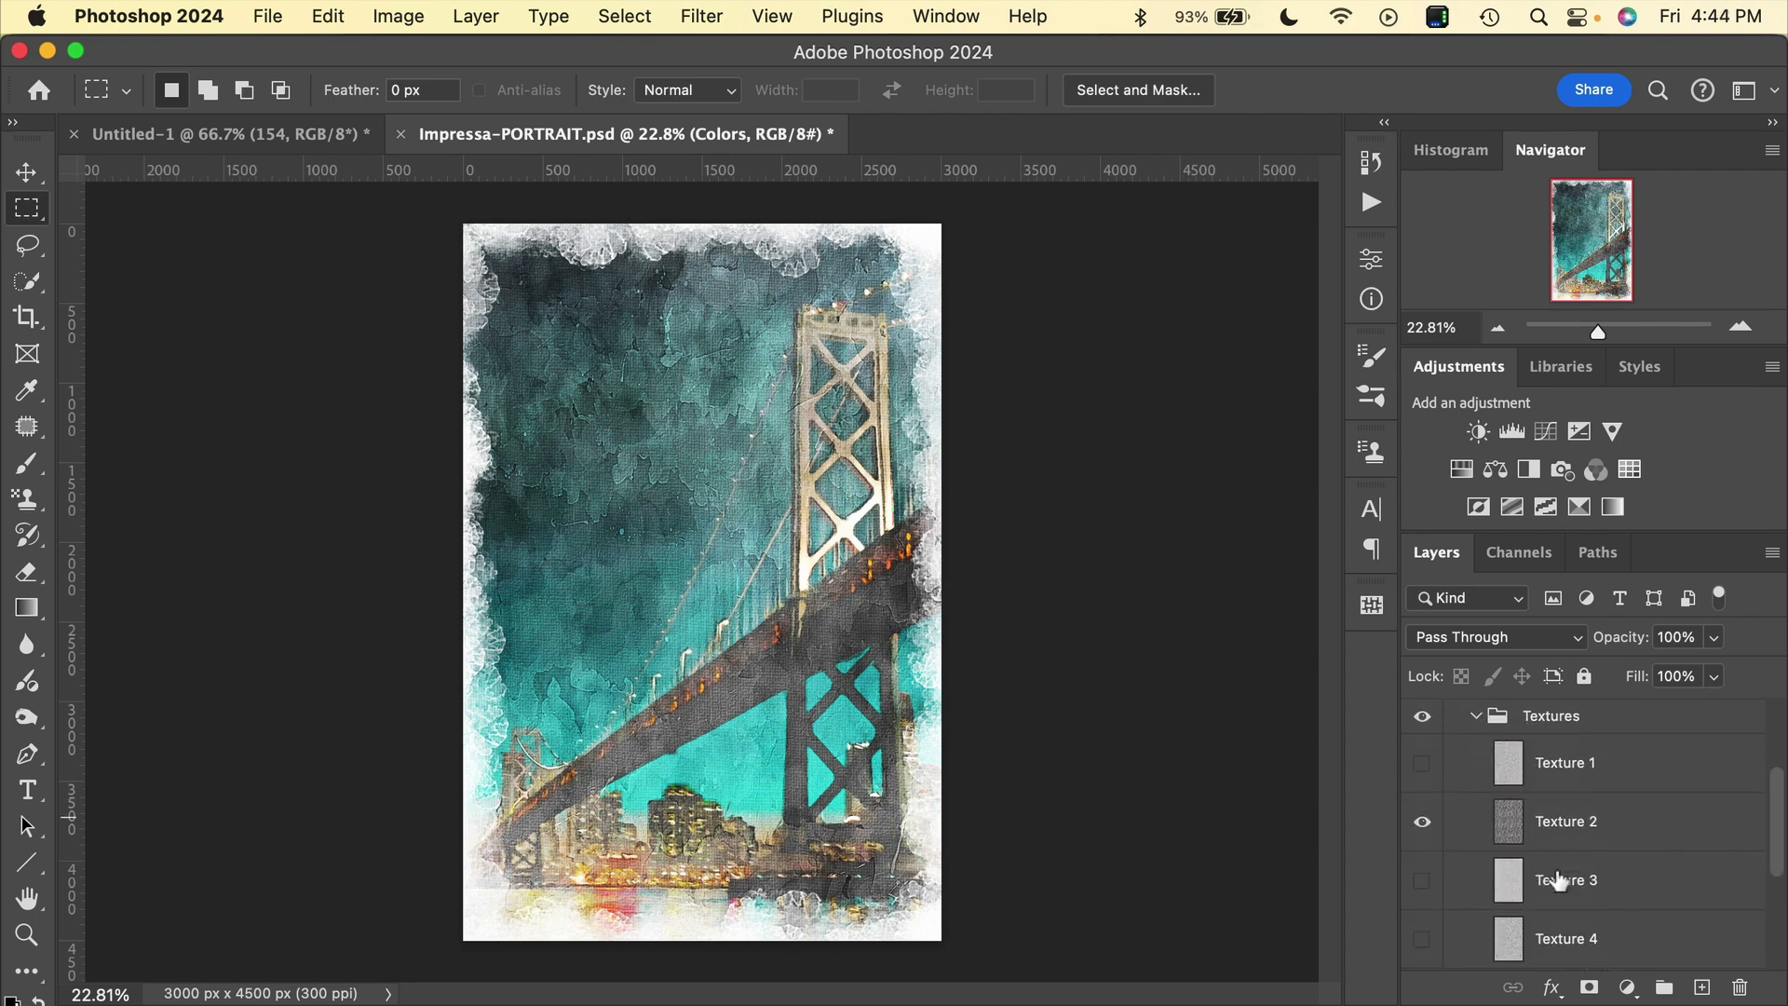
{"action": "scroll", "coordinate": [837, 565], "scroll_direction": "up", "scroll_amount": 5}
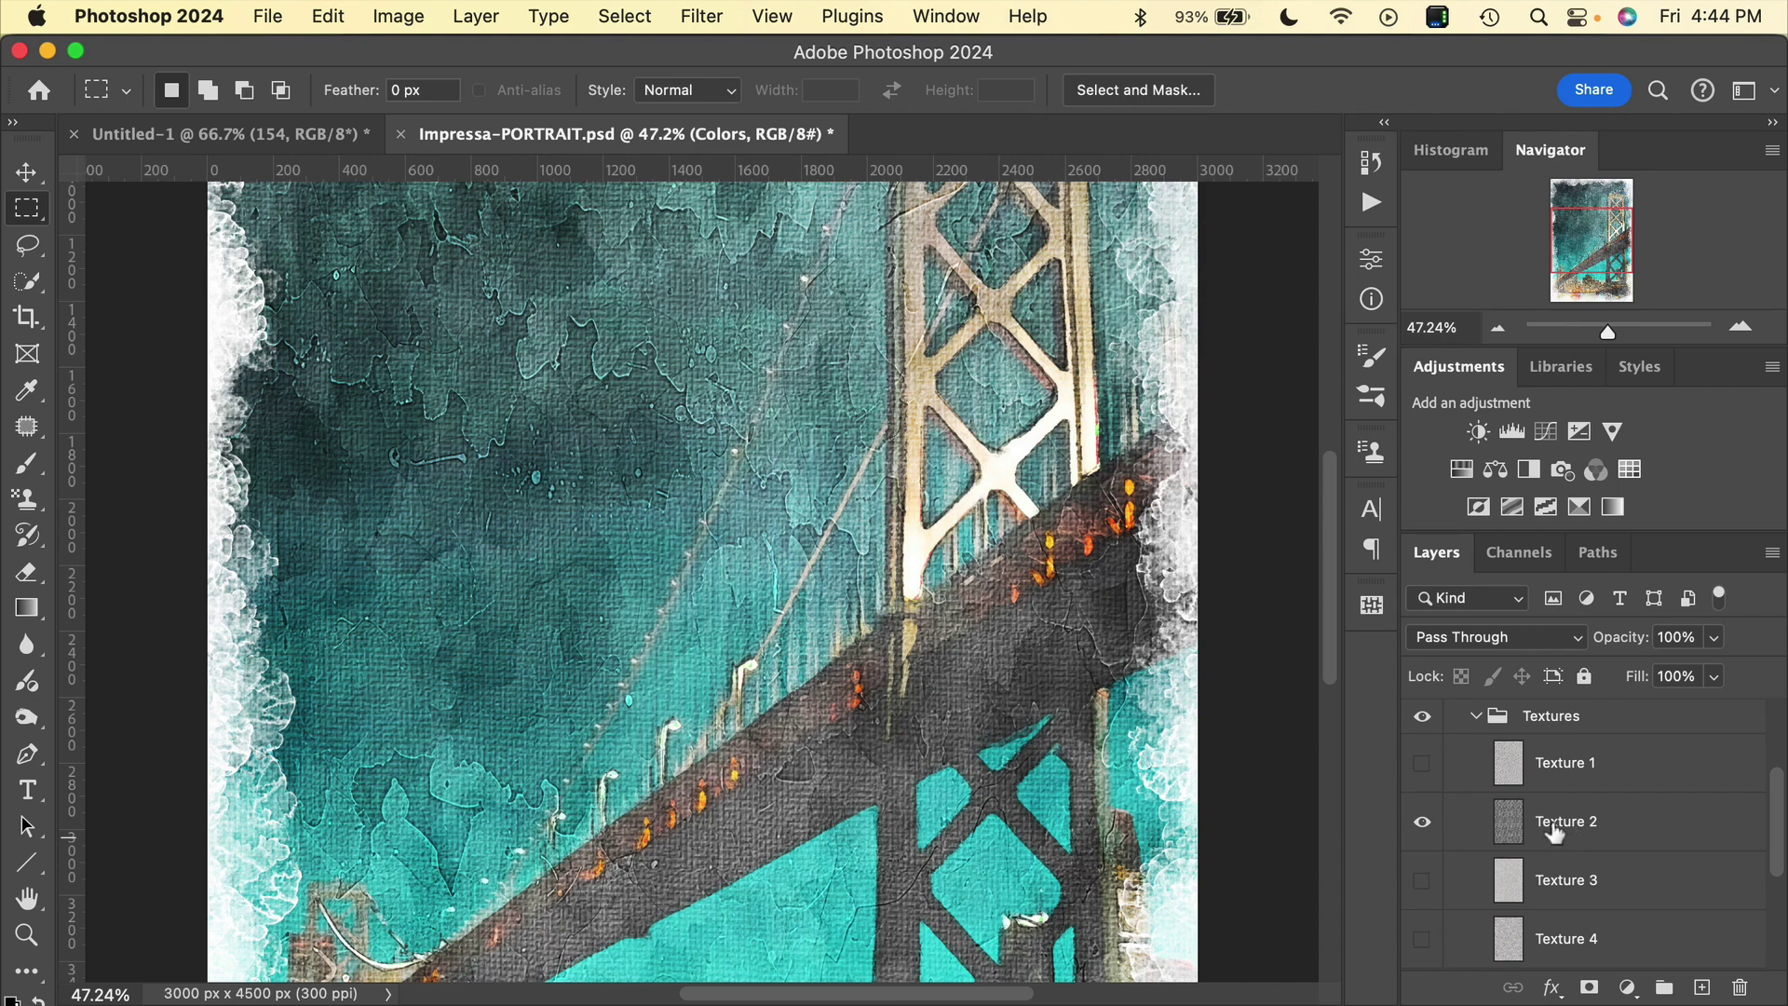
{"action": "left_click", "coordinate": [1423, 823]}
{"action": "scroll", "coordinate": [886, 598], "scroll_direction": "down", "scroll_amount": 5}
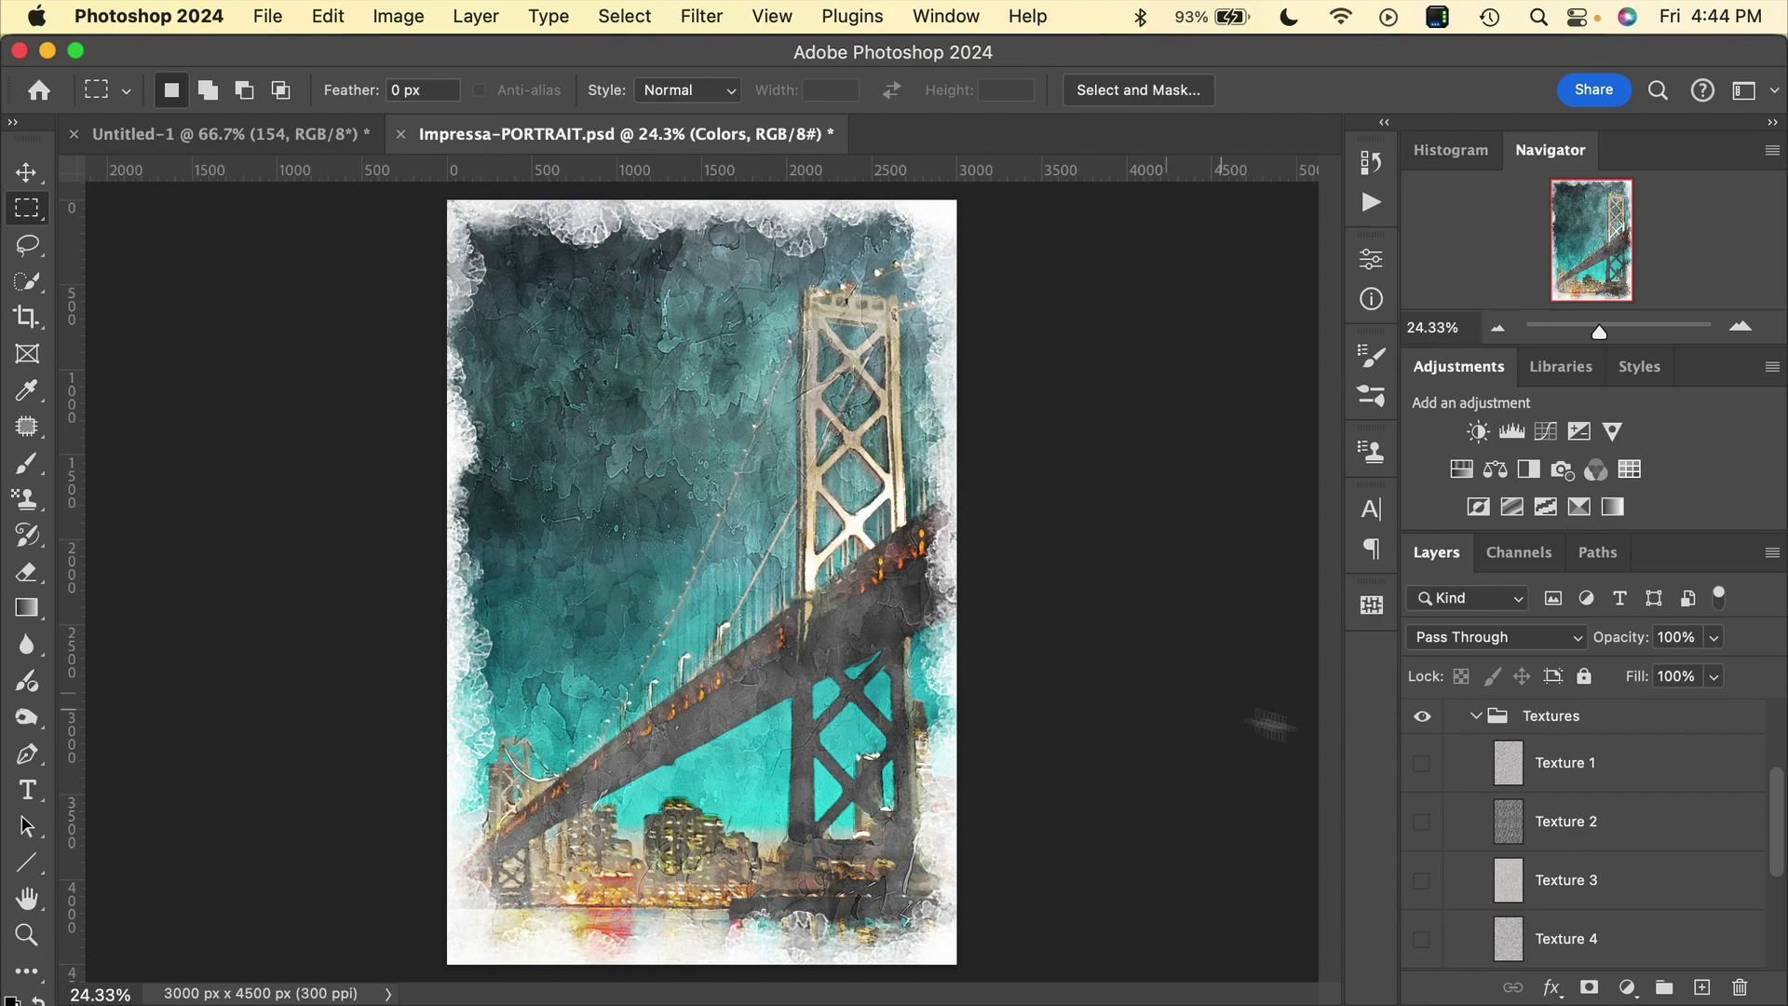
- Turn on Texture 1, compare the image with and without it up close, check its layer settings, and hide it
{"action": "left_click", "coordinate": [1422, 763]}
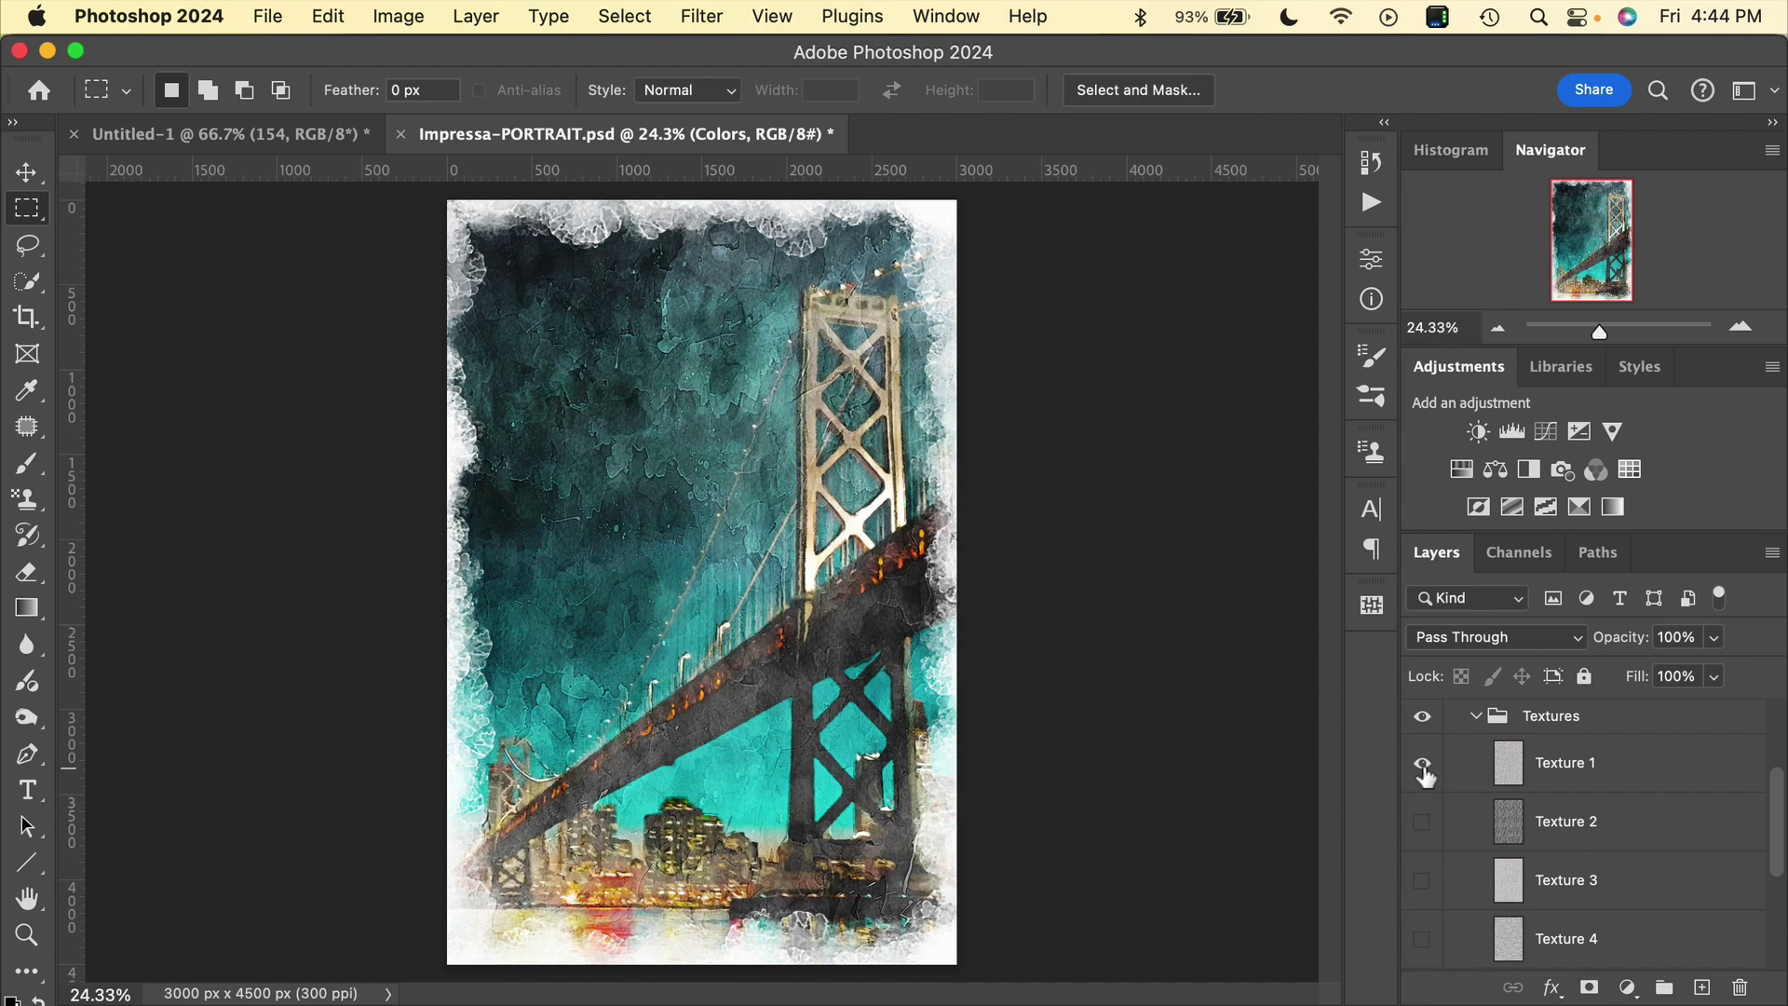
{"action": "scroll", "coordinate": [702, 577], "scroll_direction": "up", "scroll_amount": 5}
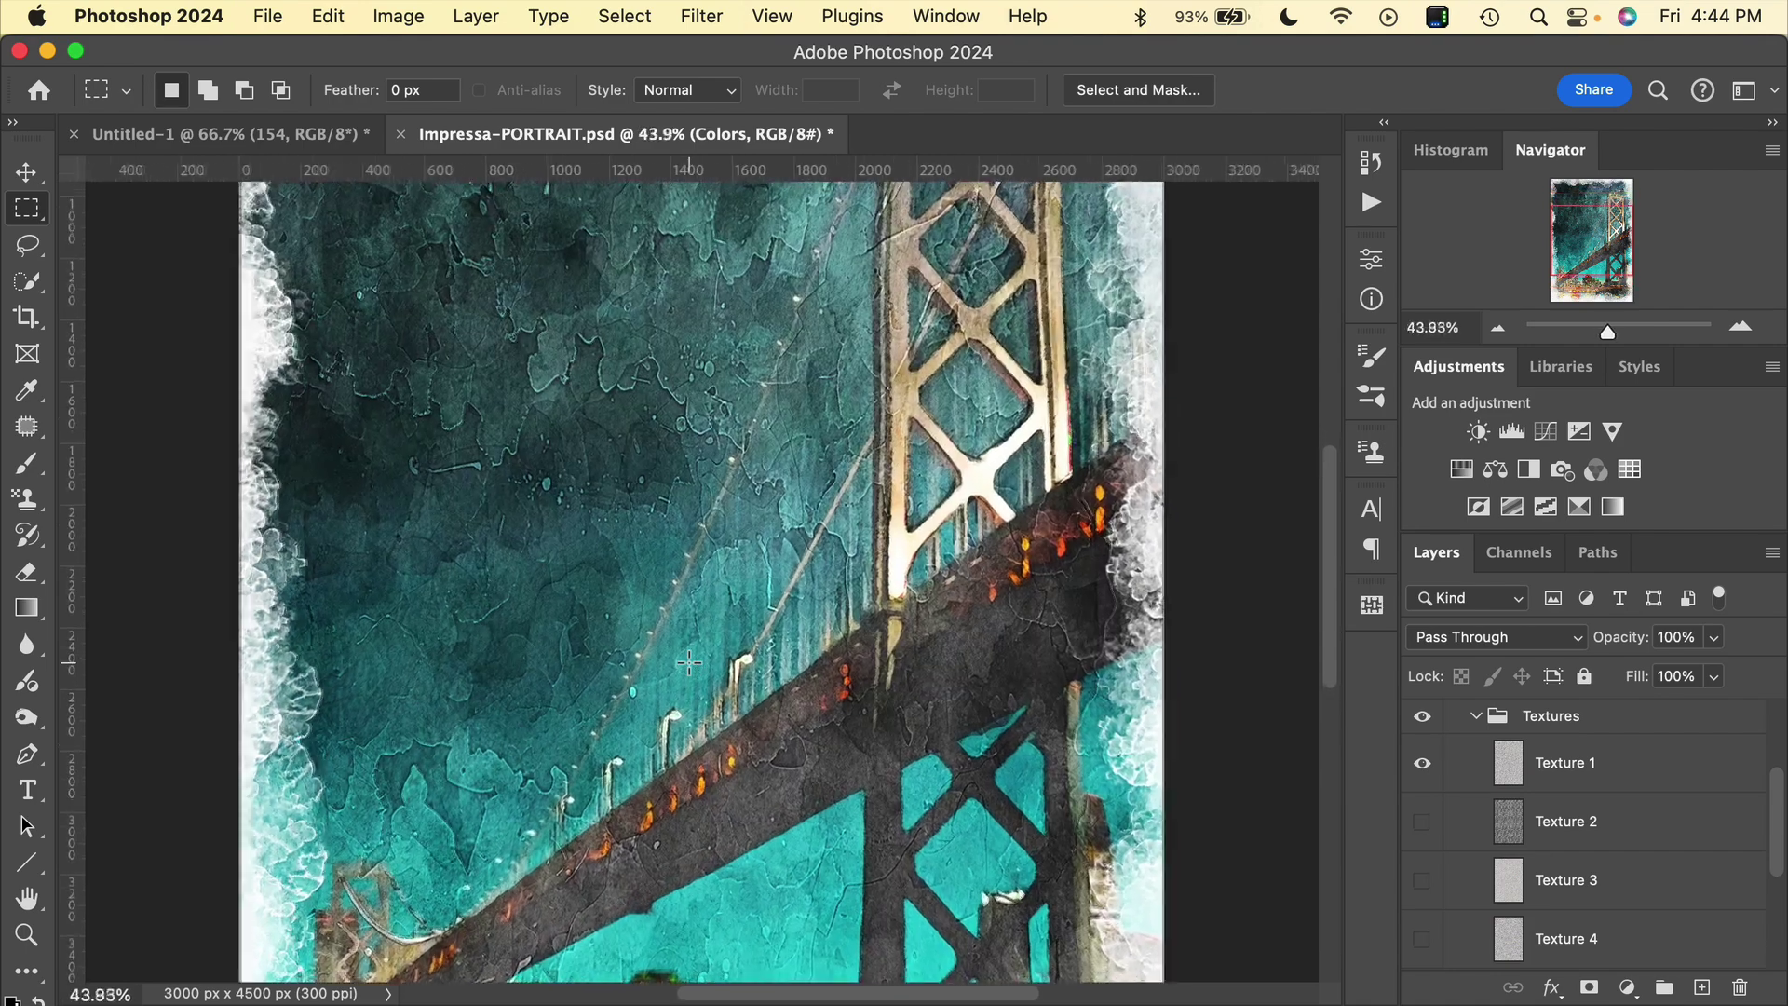
{"action": "left_click", "coordinate": [1423, 765]}
{"action": "left_click", "coordinate": [1423, 765]}
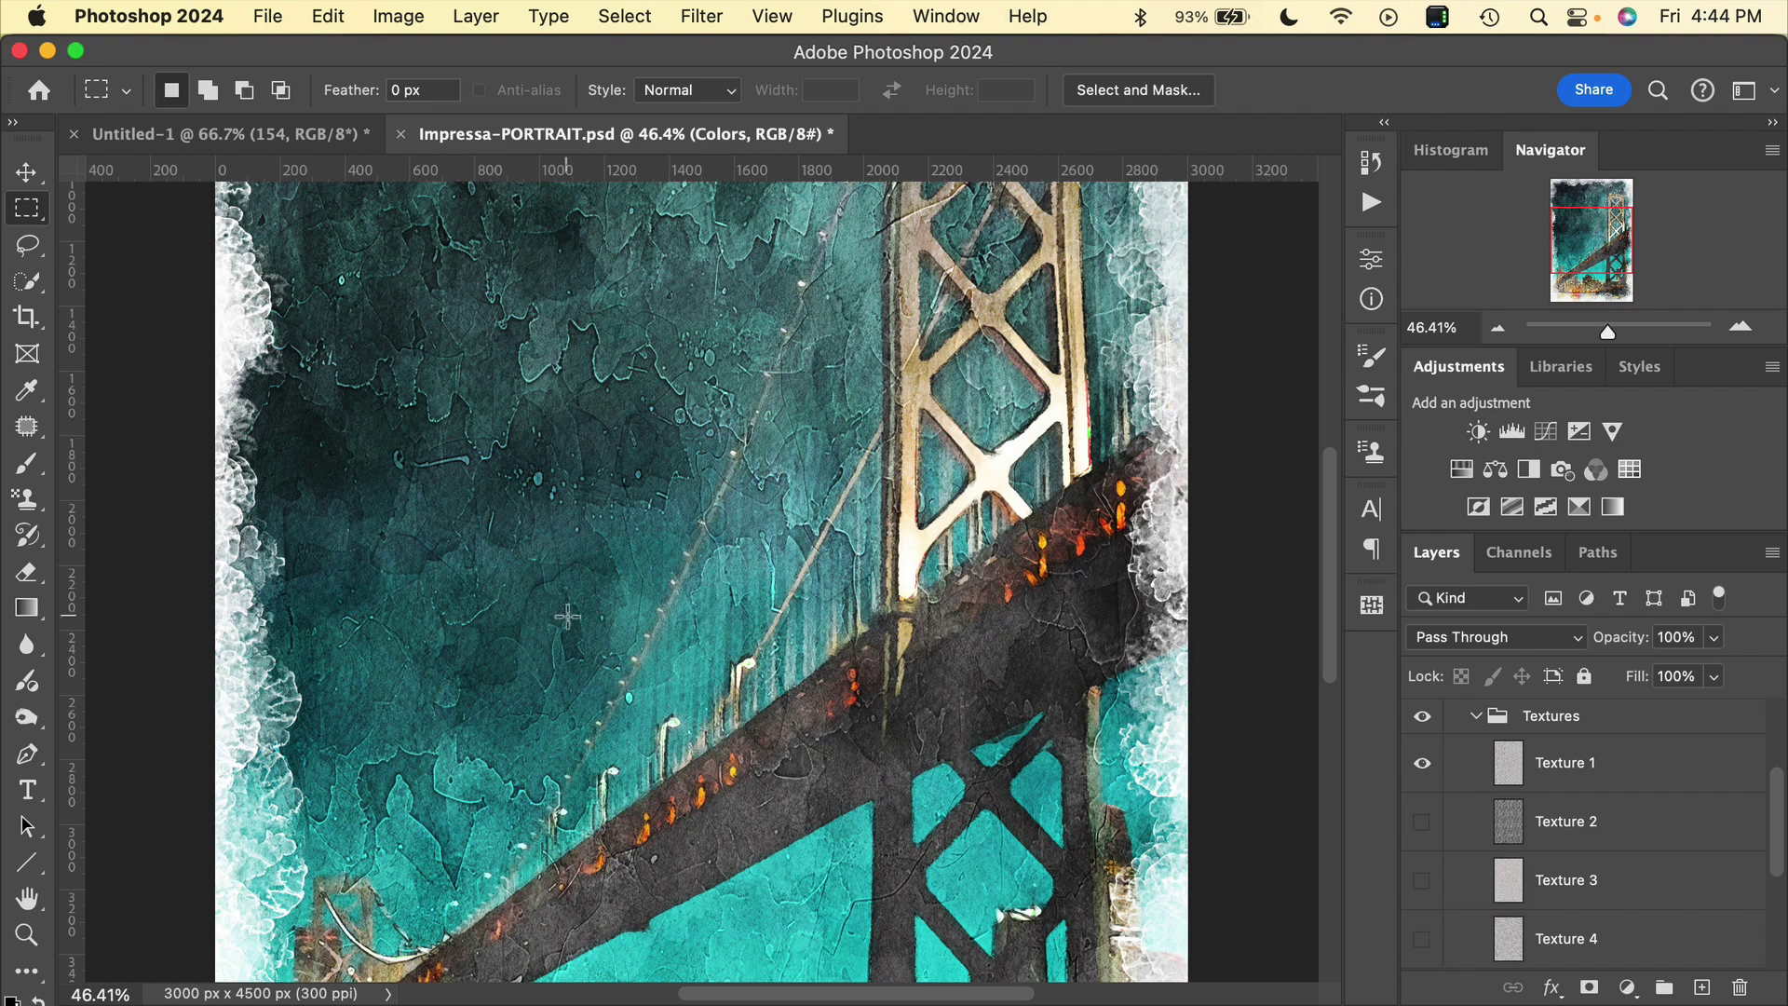
{"action": "left_click", "coordinate": [1597, 762]}
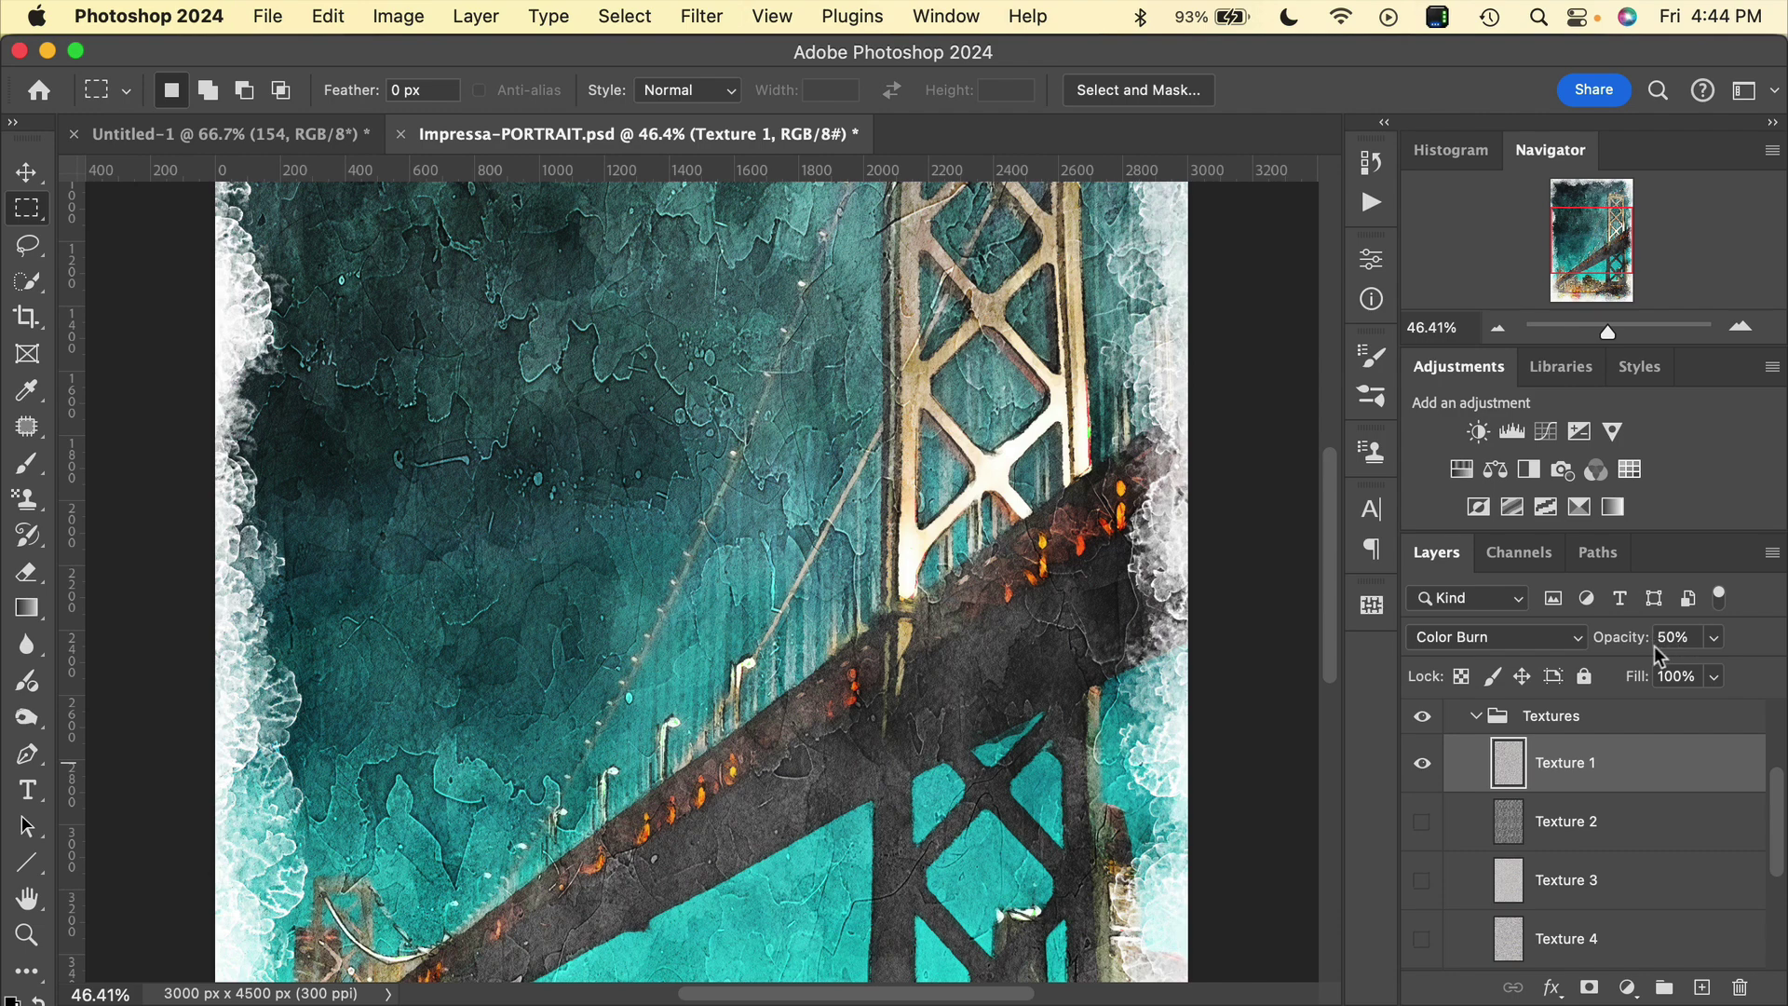
{"action": "scroll", "coordinate": [1576, 780], "scroll_direction": "down", "scroll_amount": 1}
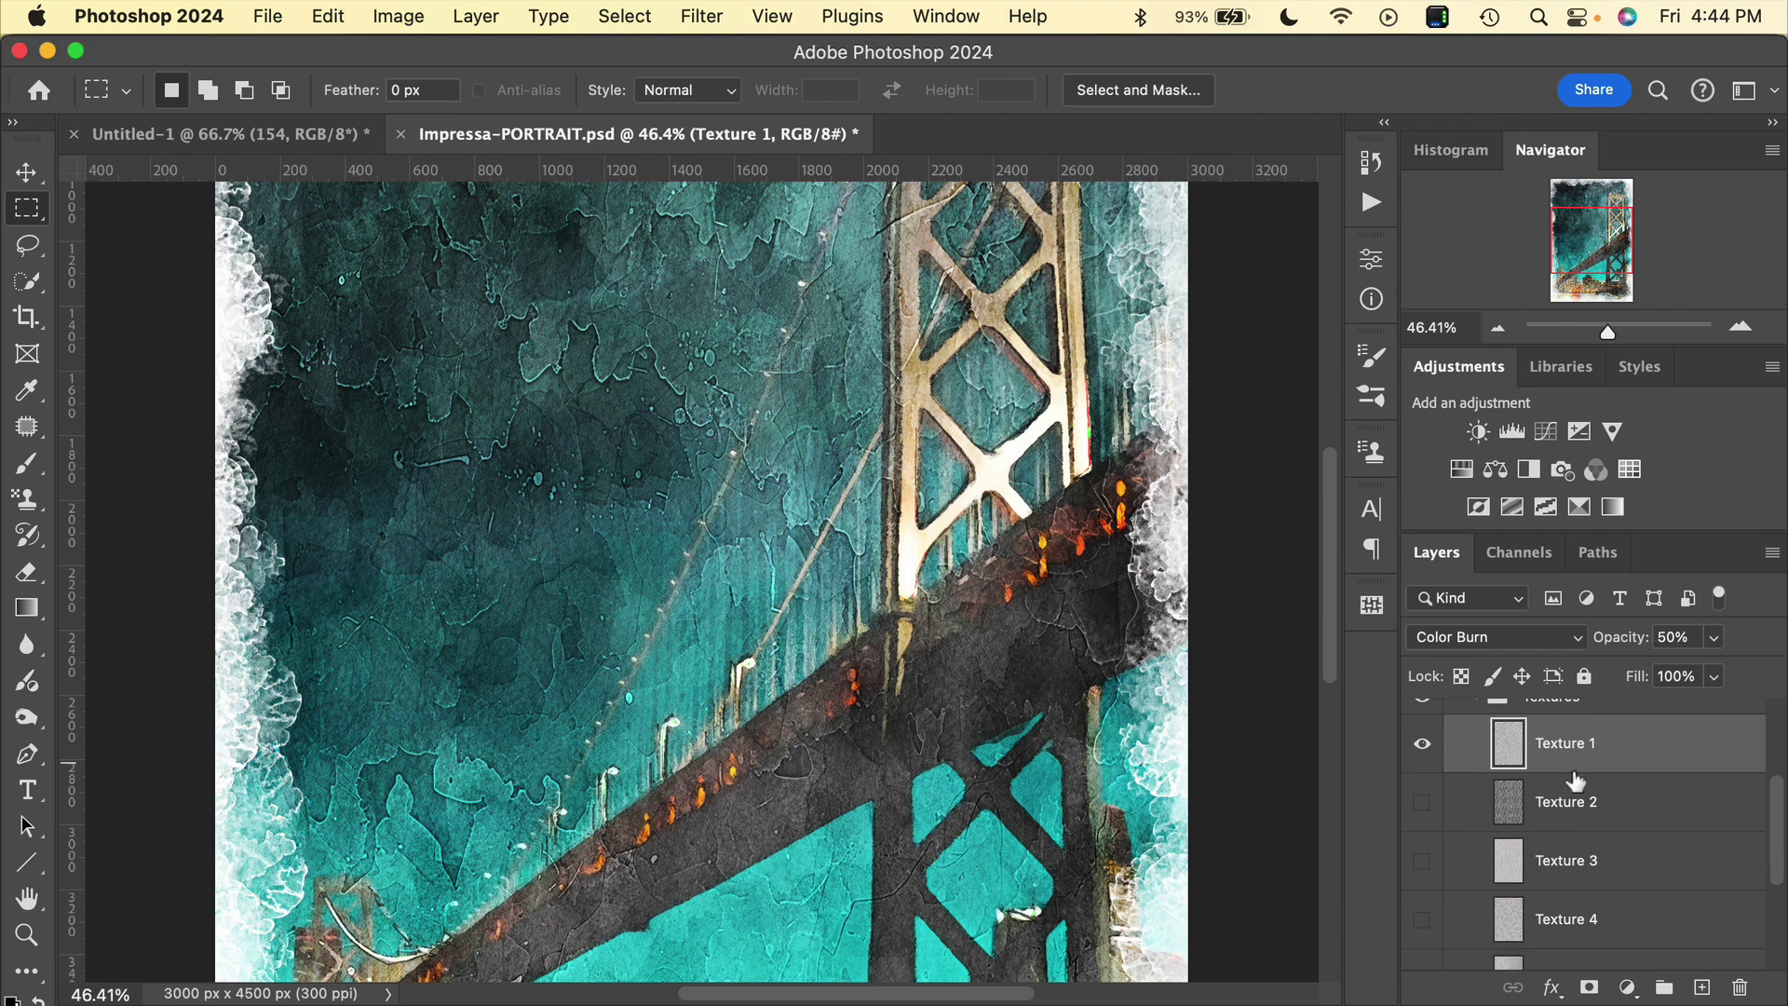
{"action": "scroll", "coordinate": [1576, 781], "scroll_direction": "down", "scroll_amount": 1}
{"action": "left_click", "coordinate": [1422, 725]}
- Turn the Texture 2 layer back on and collapse the Textures group
{"action": "scroll", "coordinate": [1443, 834], "scroll_direction": "down", "scroll_amount": 3}
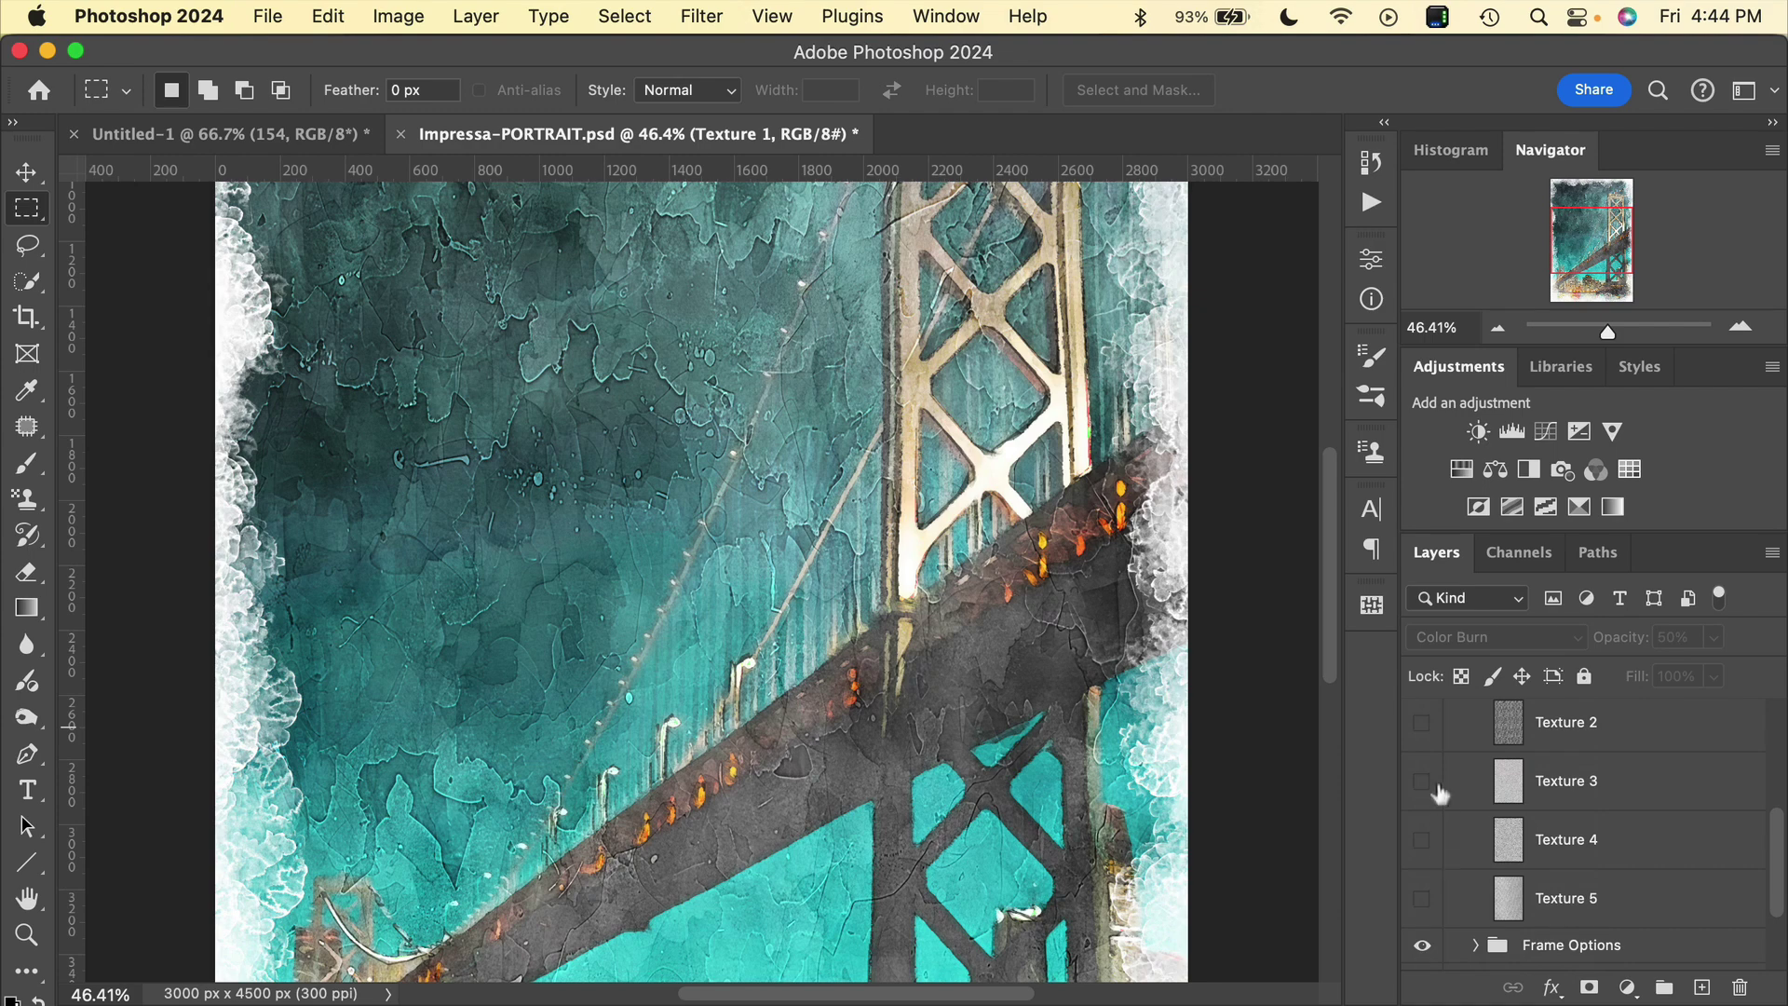
{"action": "scroll", "coordinate": [1439, 791], "scroll_direction": "up", "scroll_amount": 1}
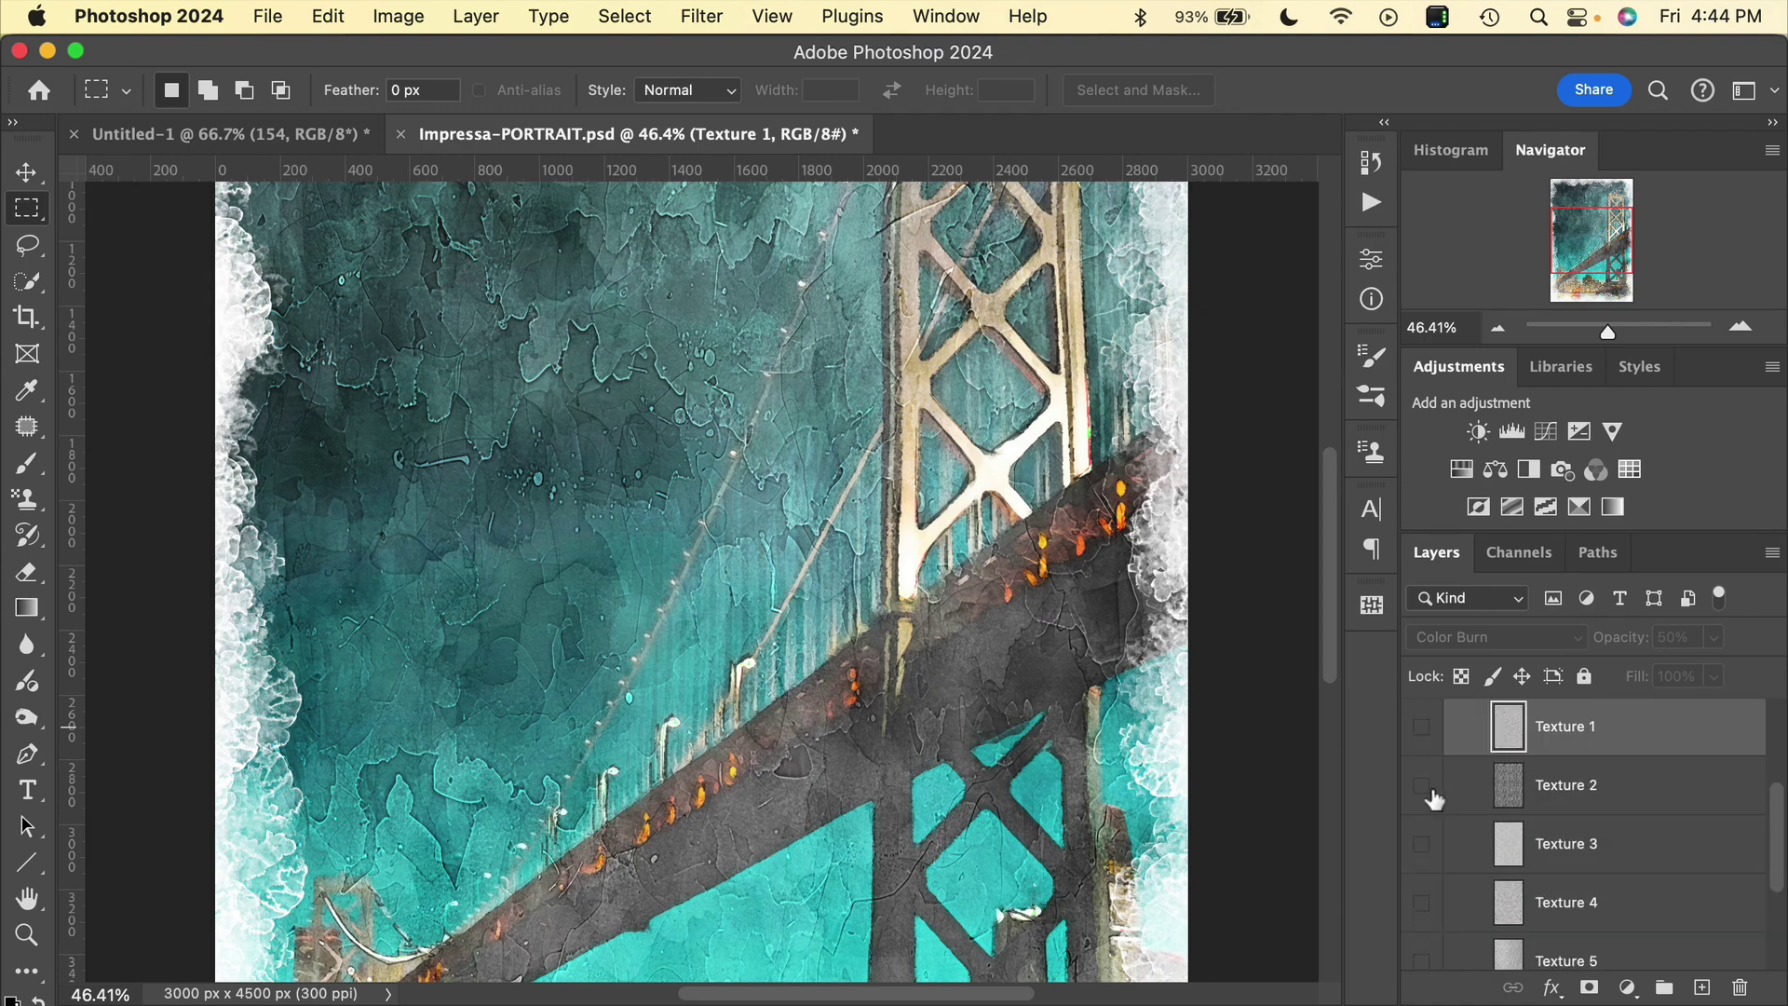
{"action": "left_click", "coordinate": [1422, 787]}
{"action": "scroll", "coordinate": [1453, 819], "scroll_direction": "up", "scroll_amount": 3}
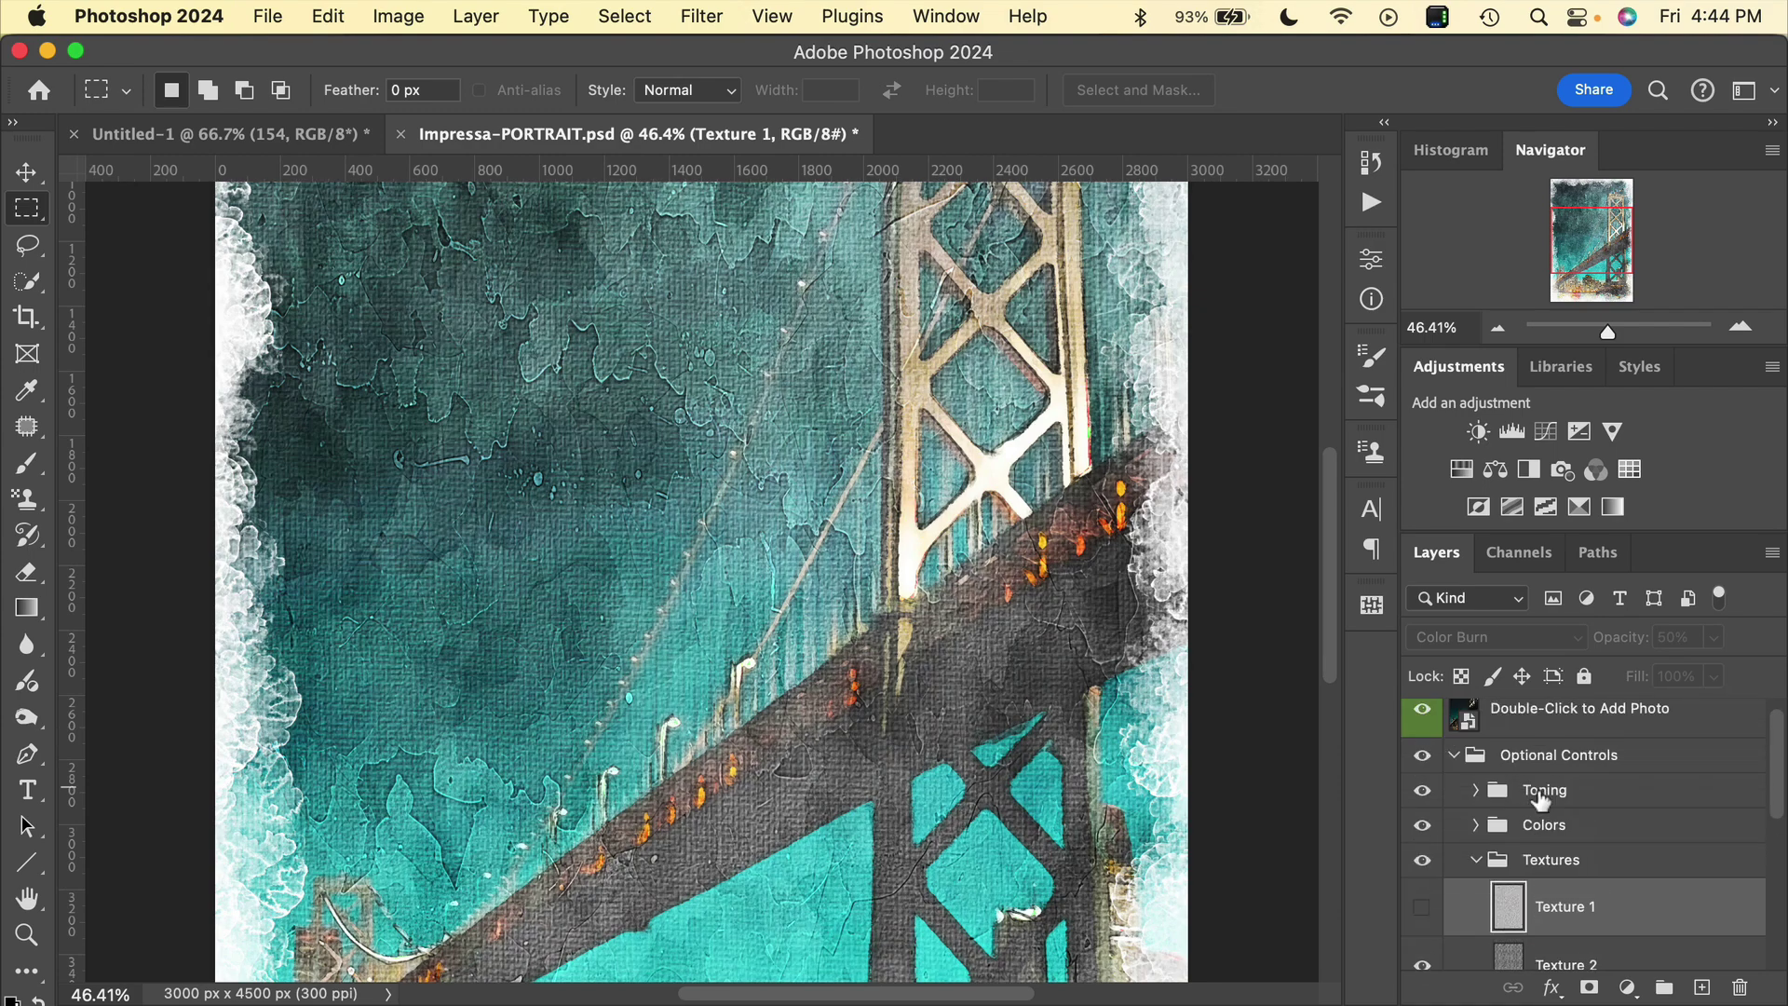
{"action": "left_click", "coordinate": [1479, 868]}
- Expand the Frame Options group and hide Frame 1 to show the whole artwork without a frame
{"action": "scroll", "coordinate": [1570, 885], "scroll_direction": "down", "scroll_amount": 2}
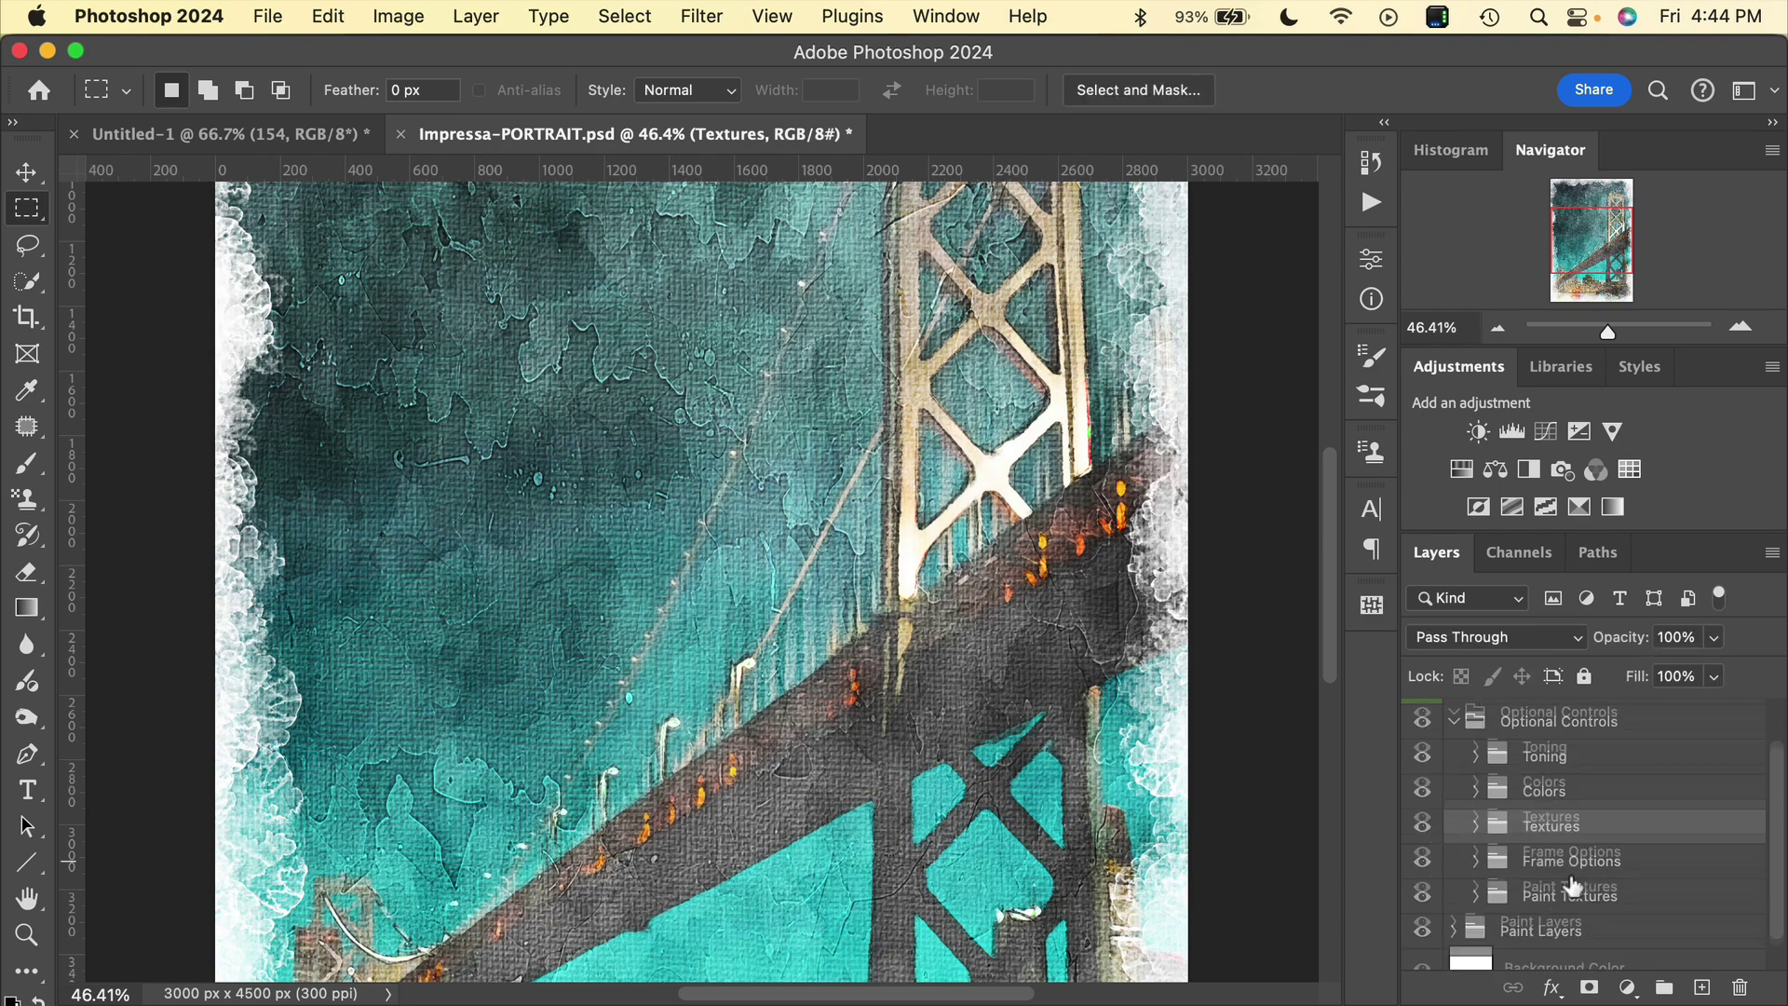
{"action": "scroll", "coordinate": [937, 694], "scroll_direction": "down", "scroll_amount": 5}
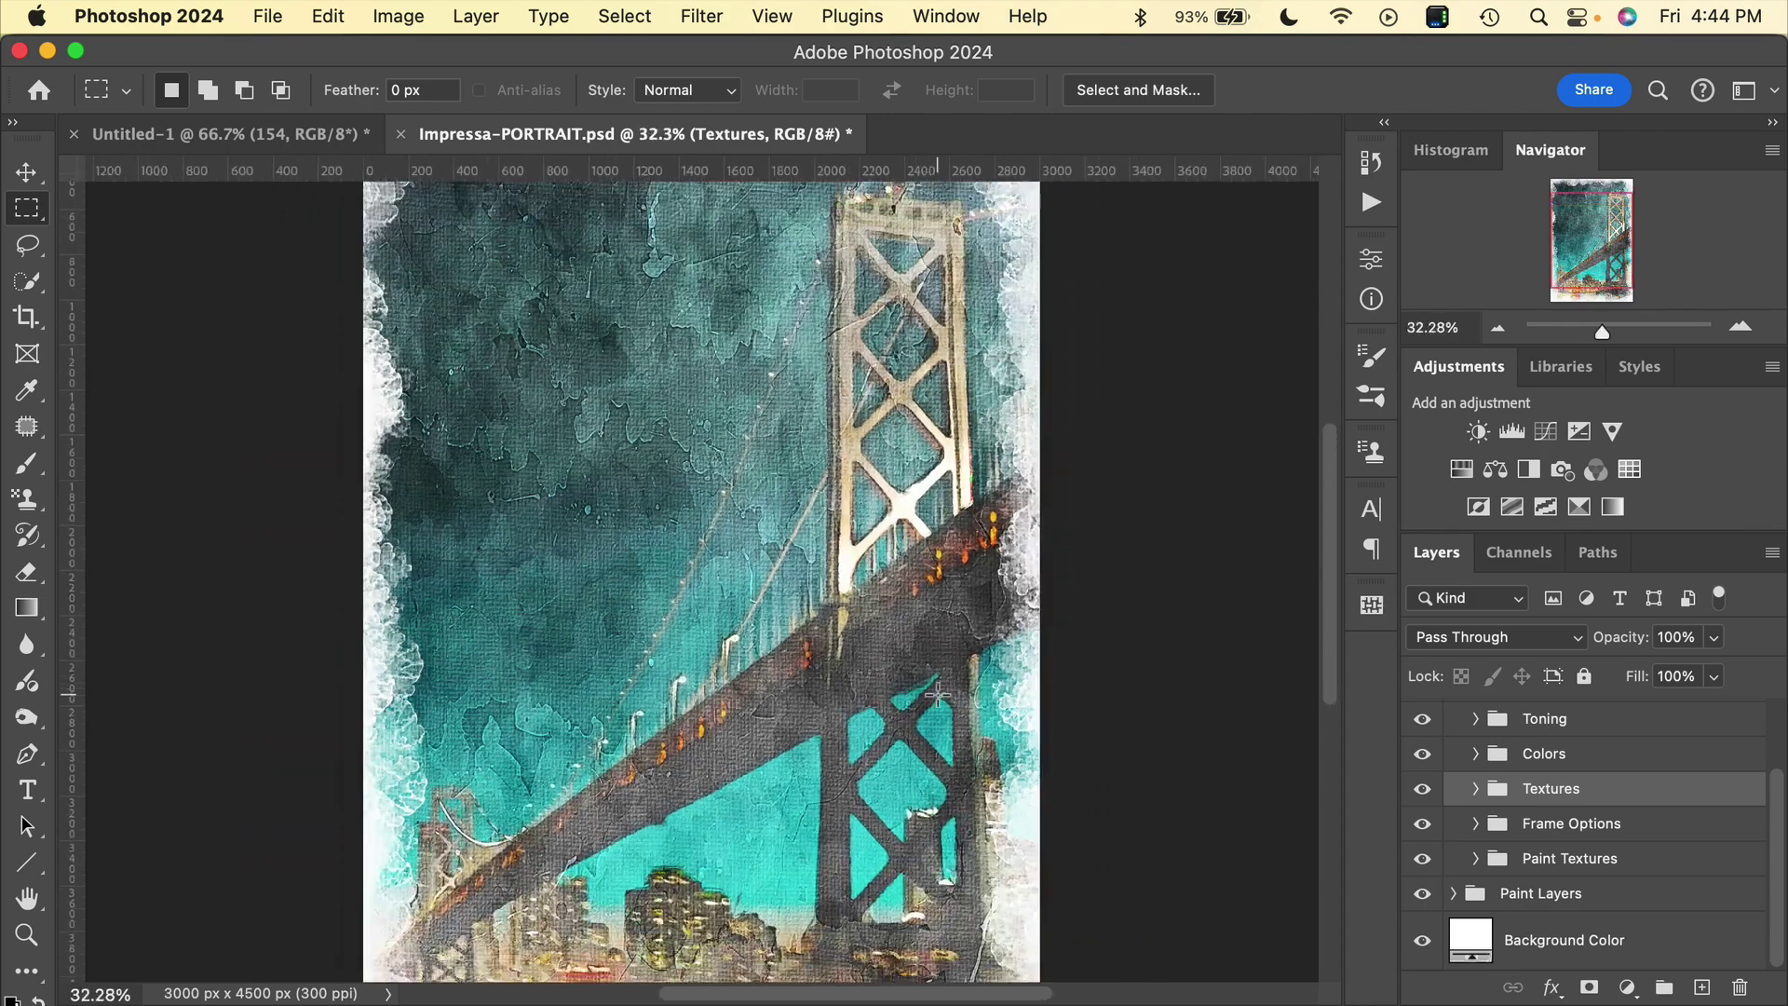
{"action": "left_click", "coordinate": [1477, 825]}
{"action": "scroll", "coordinate": [1583, 847], "scroll_direction": "down", "scroll_amount": 4}
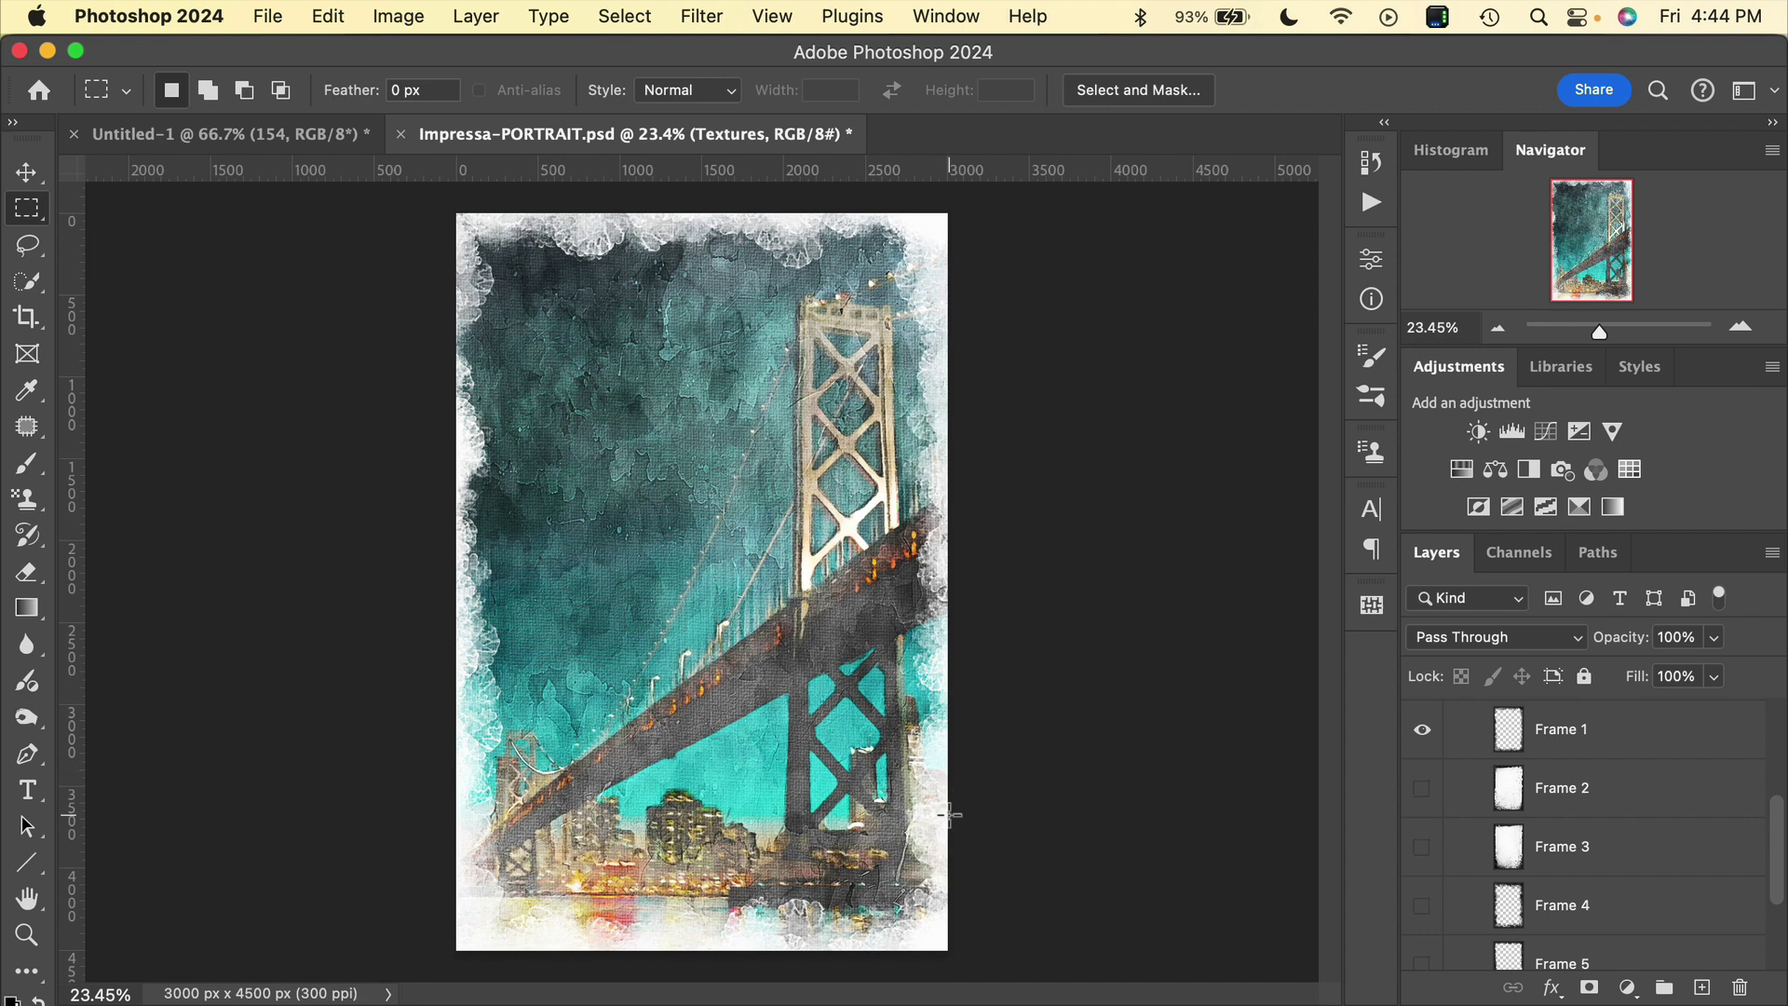
{"action": "left_click", "coordinate": [1420, 736]}
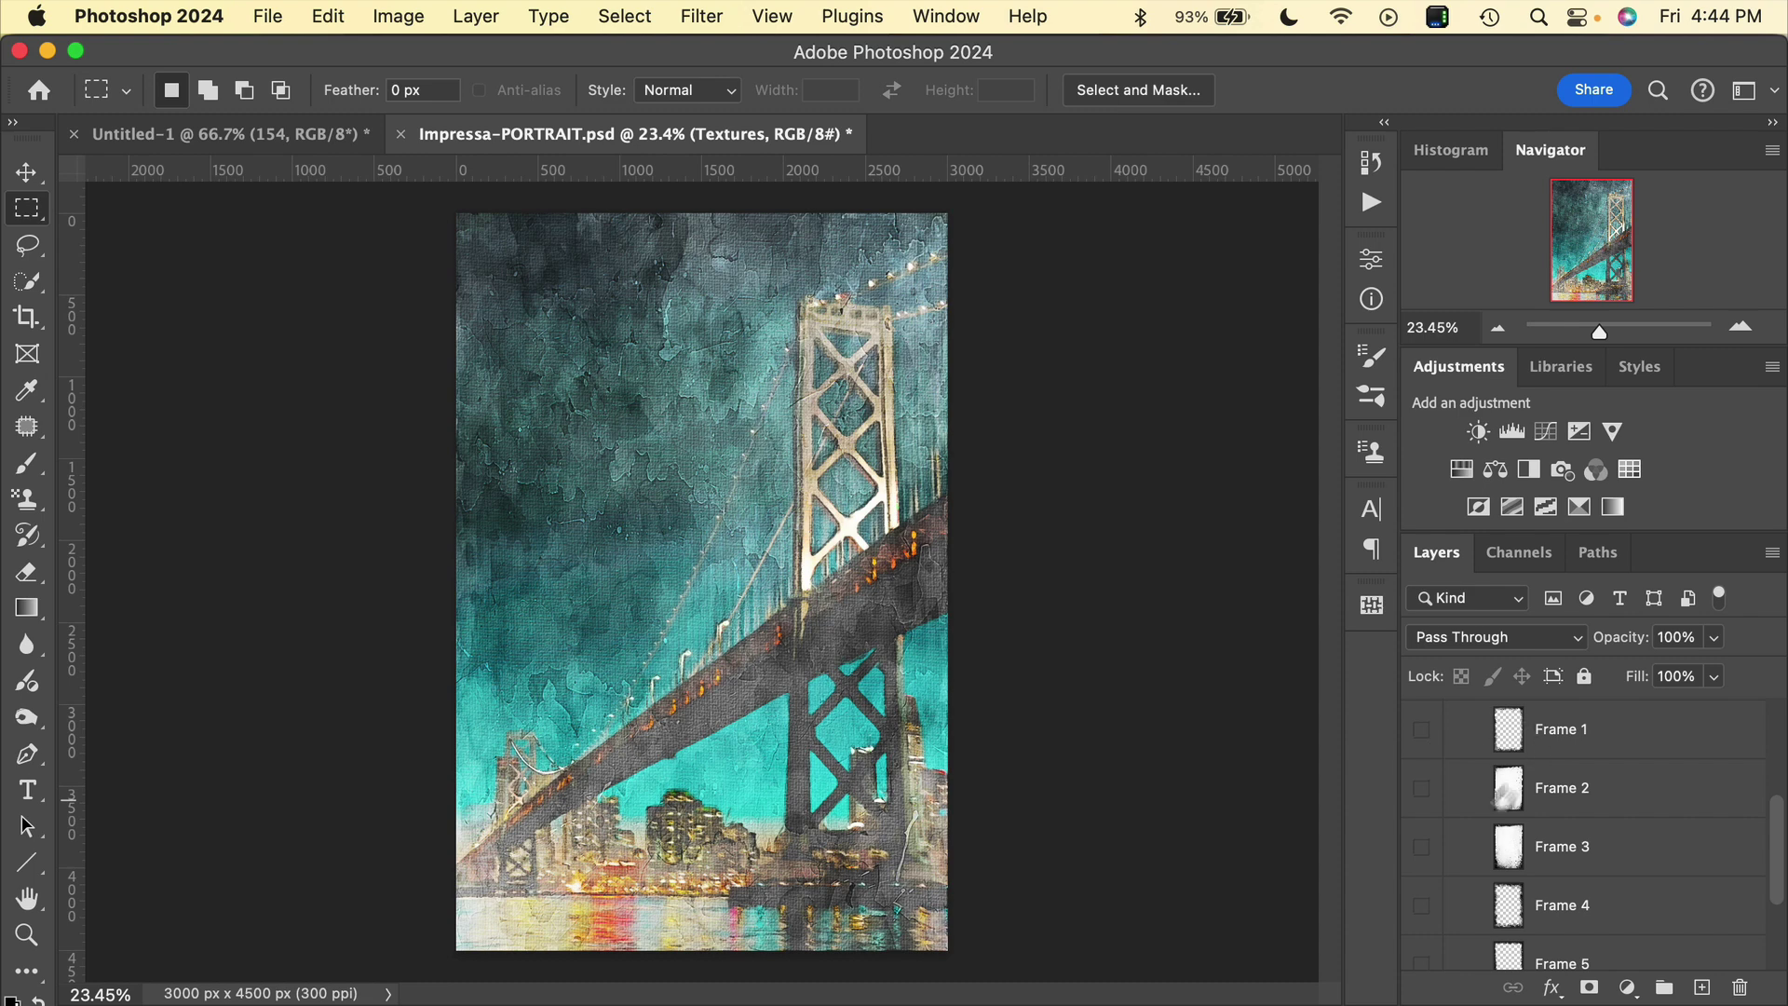
- Preview Frame 2, Frame 3, Frame 4 and Frame 5 one at a time, hiding each after viewing
{"action": "left_click", "coordinate": [1423, 789]}
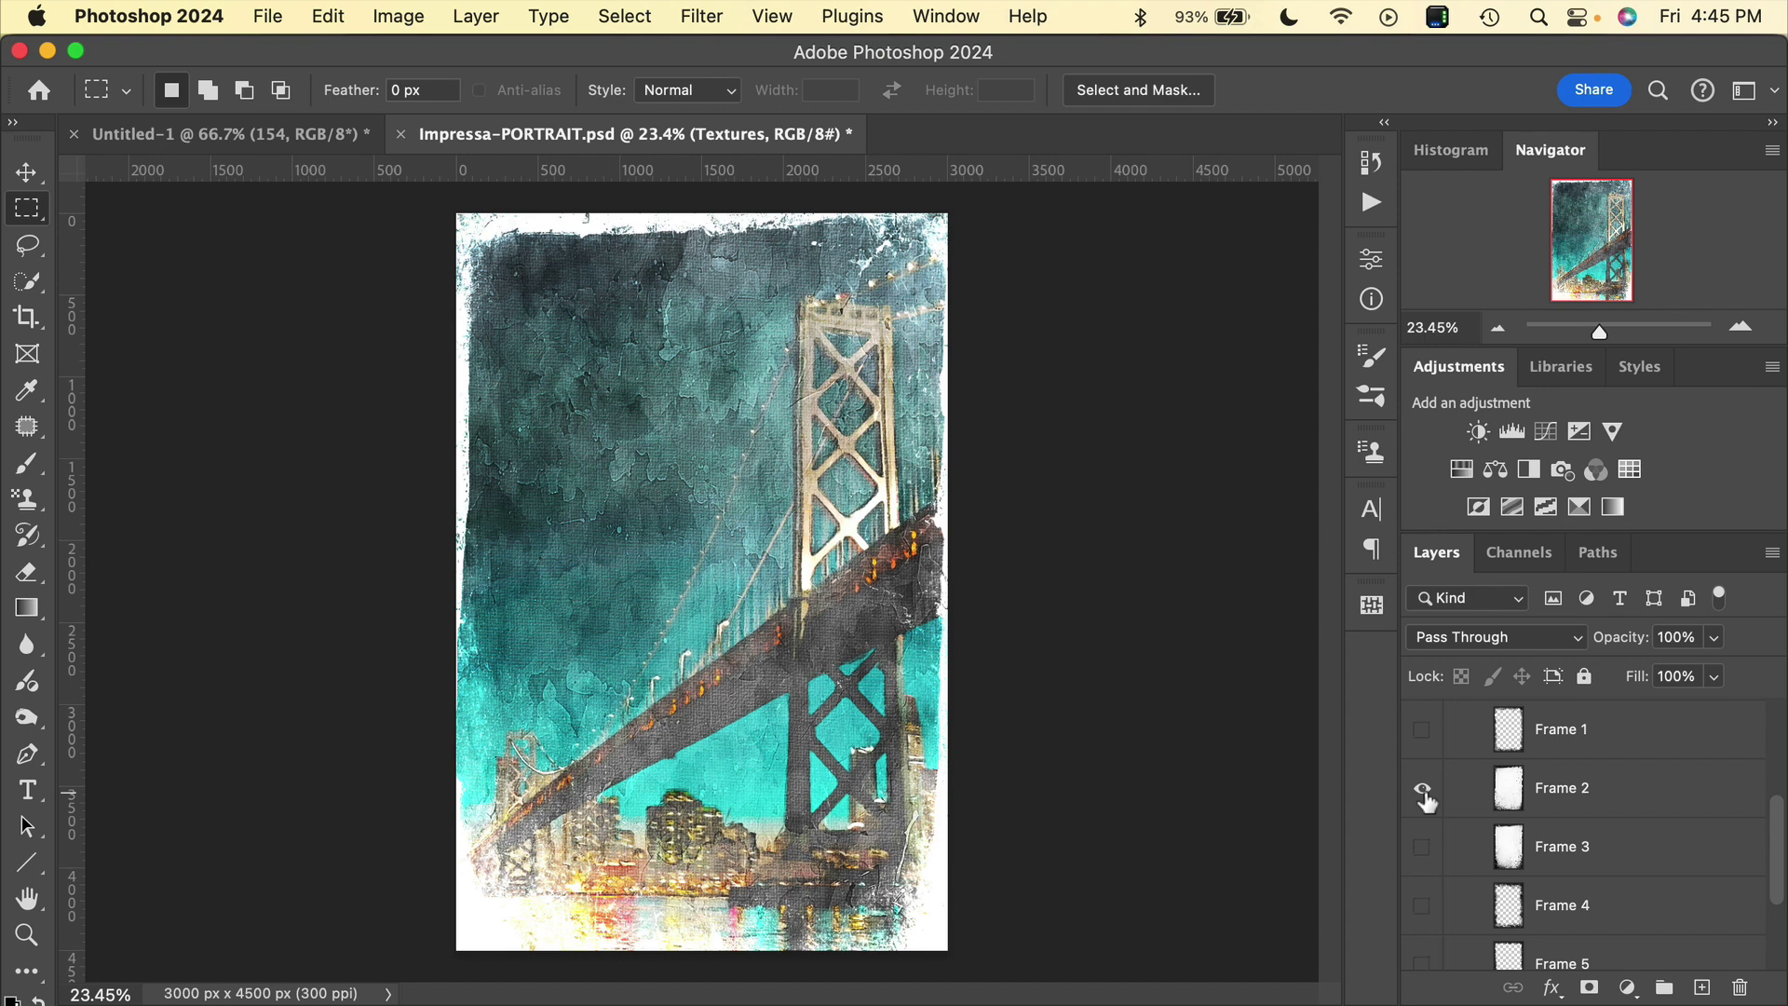
{"action": "left_click", "coordinate": [1424, 792]}
{"action": "left_click", "coordinate": [1424, 848]}
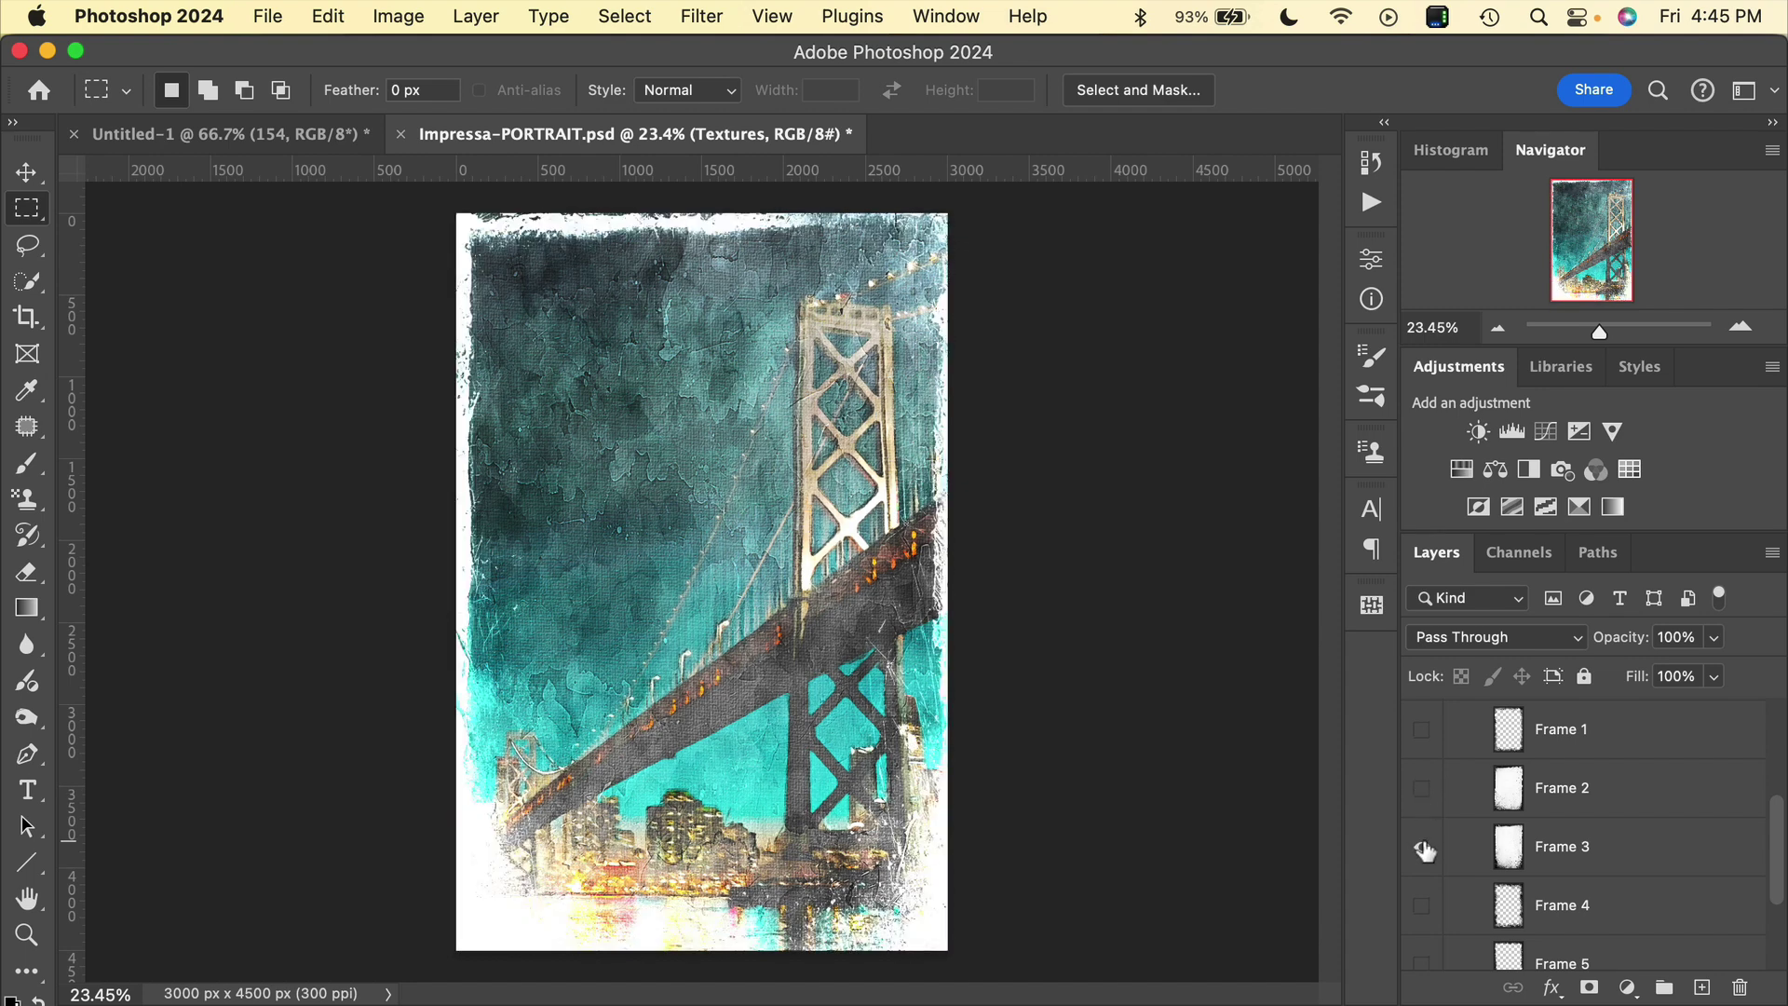
{"action": "left_click", "coordinate": [1426, 849]}
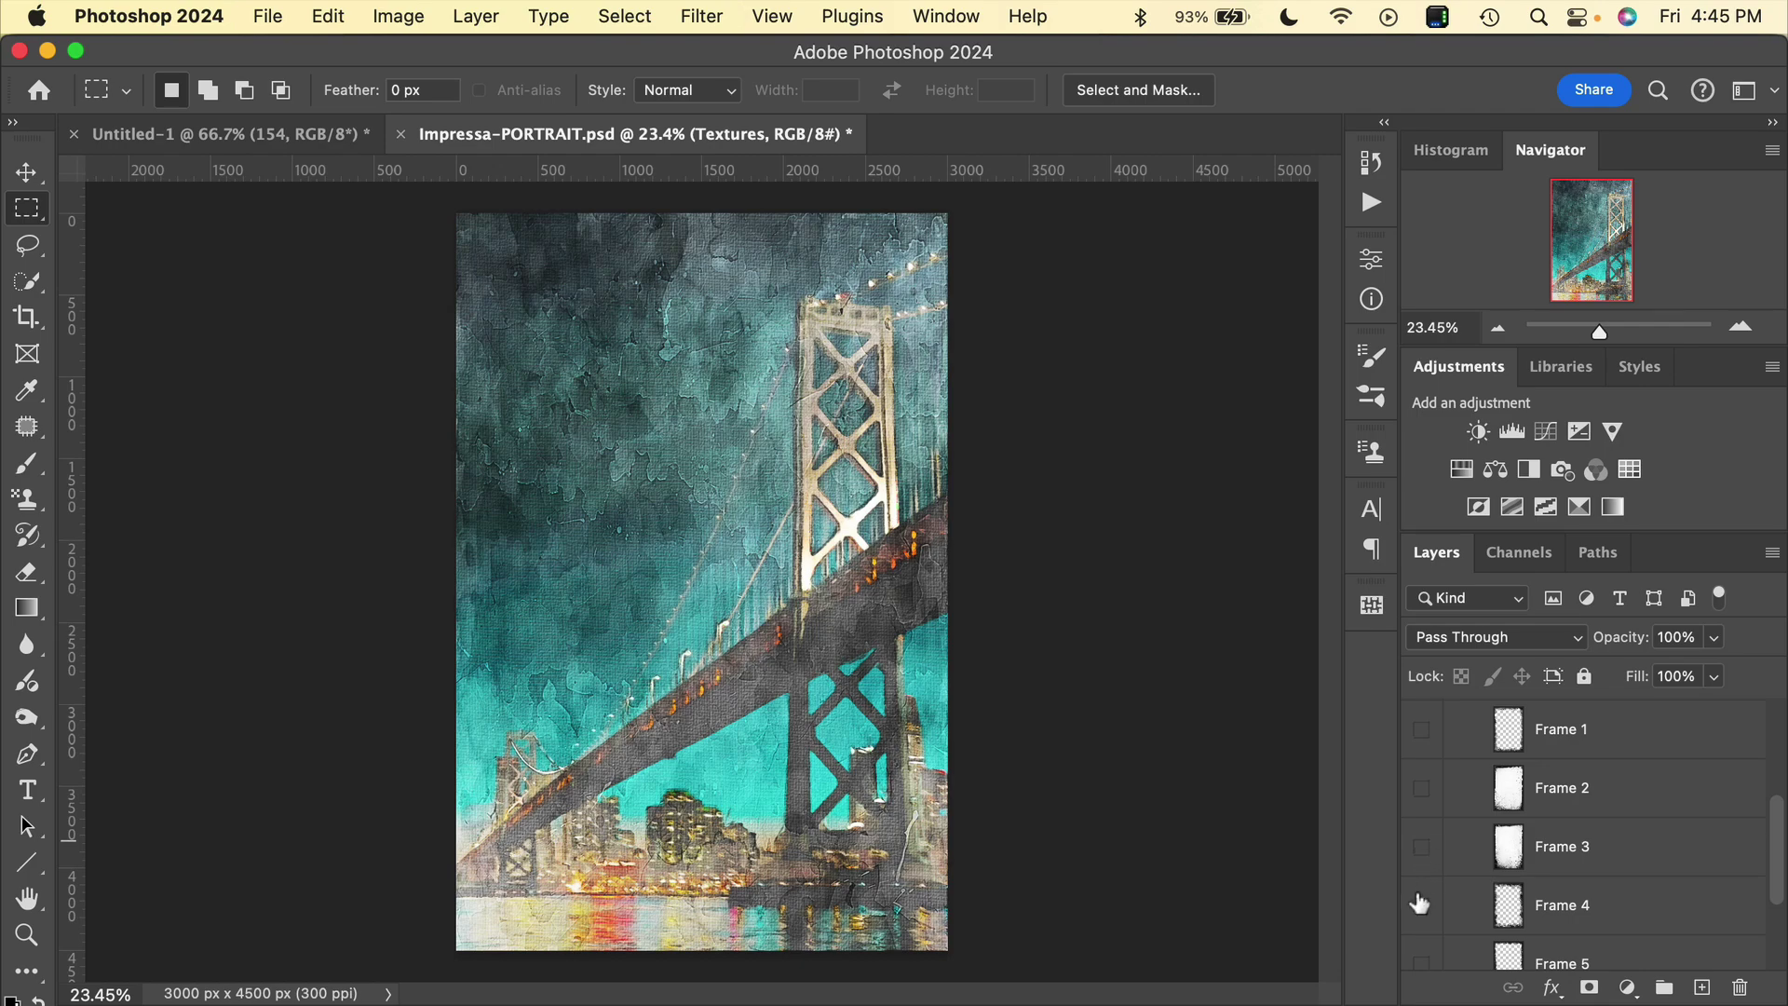
{"action": "left_click", "coordinate": [1420, 905]}
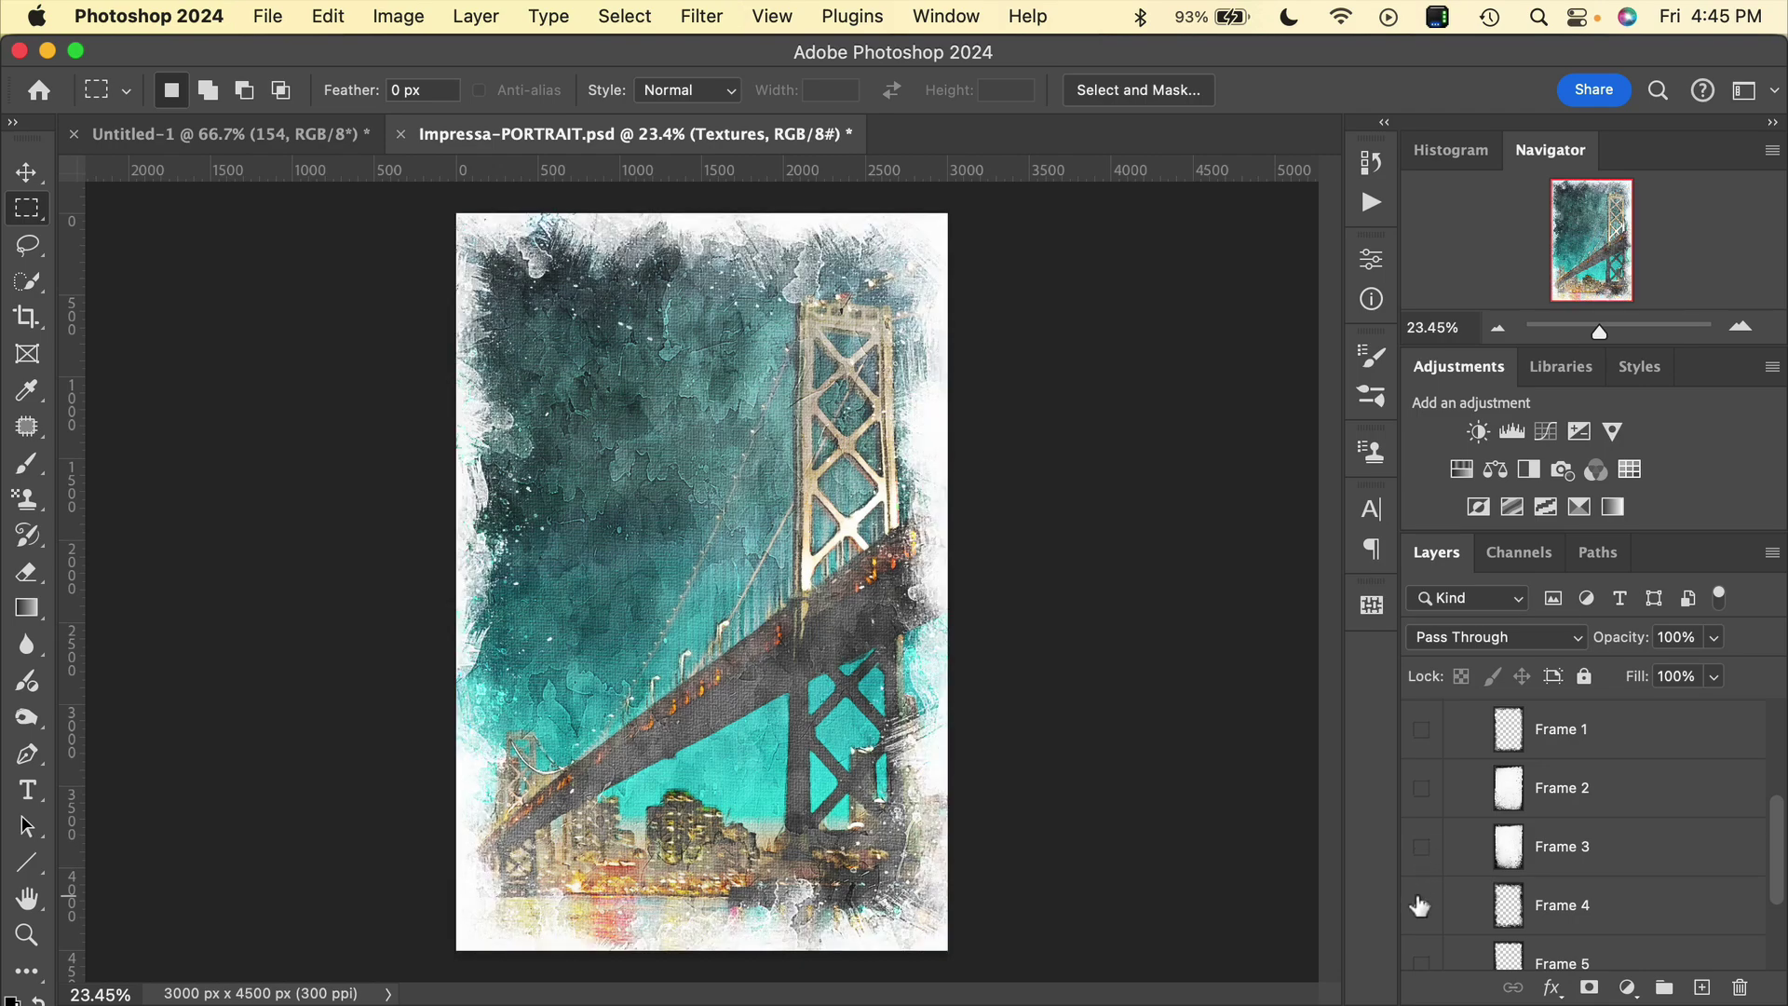
{"action": "left_click", "coordinate": [1421, 905]}
{"action": "left_click", "coordinate": [1420, 965]}
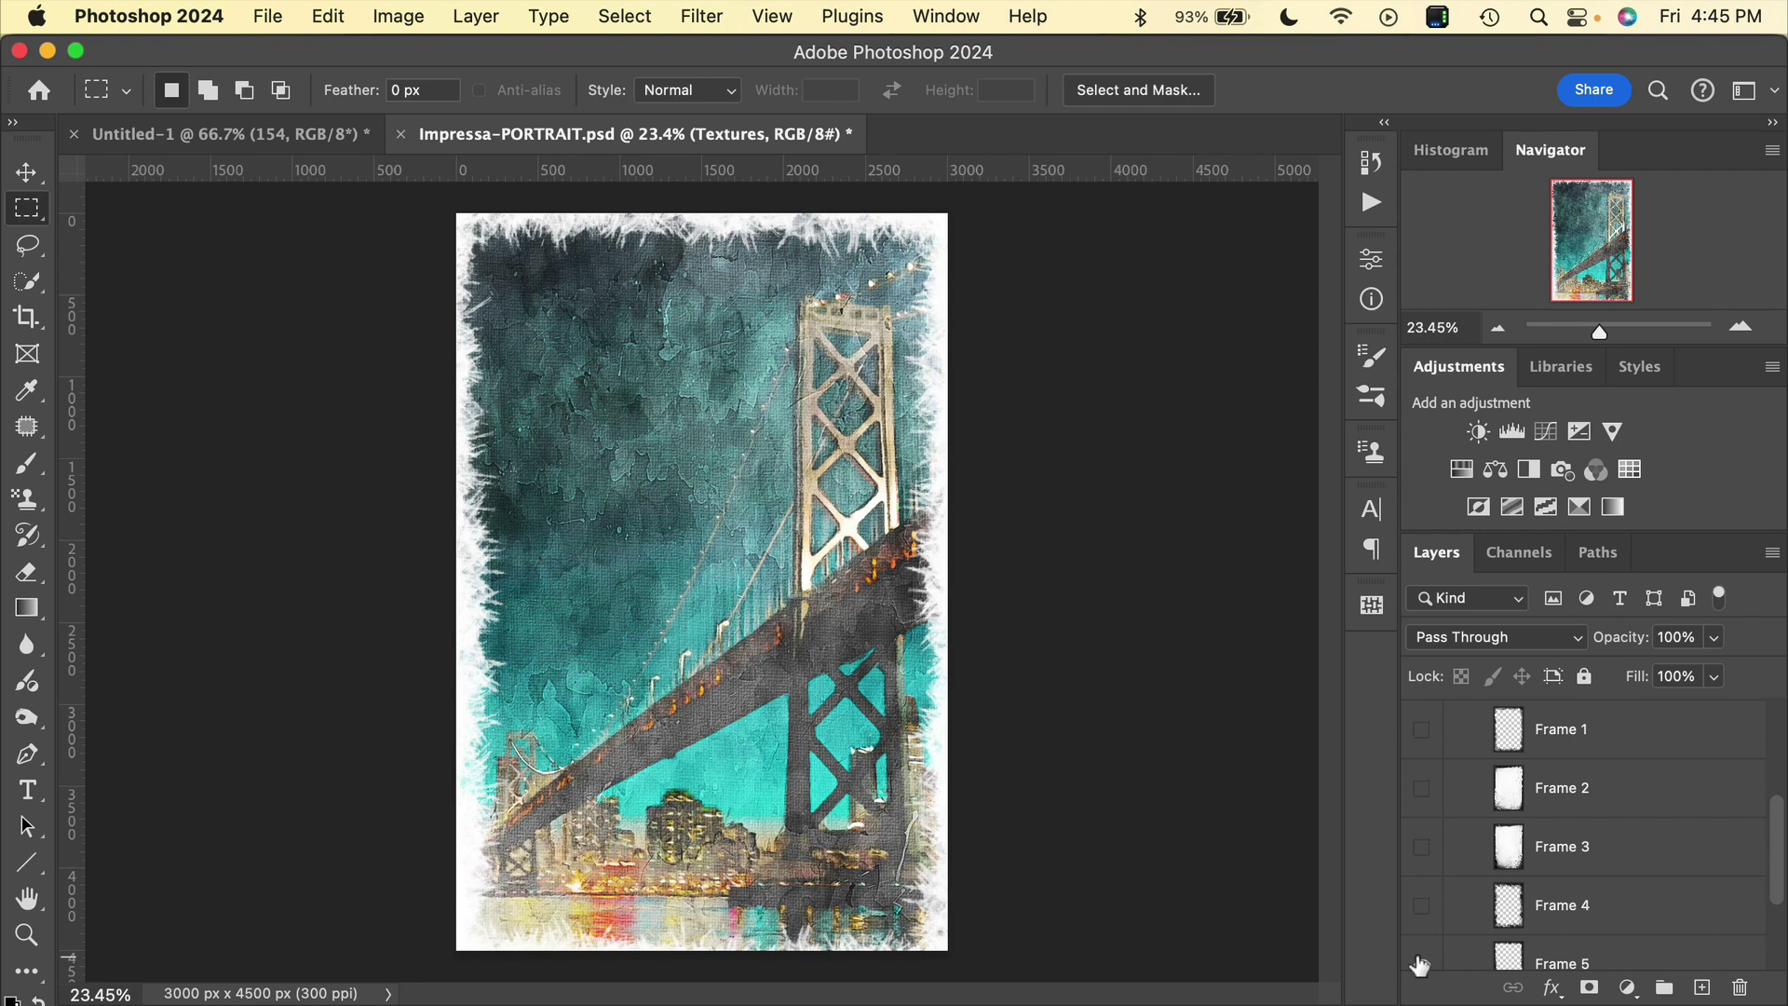
{"action": "left_click", "coordinate": [1420, 965]}
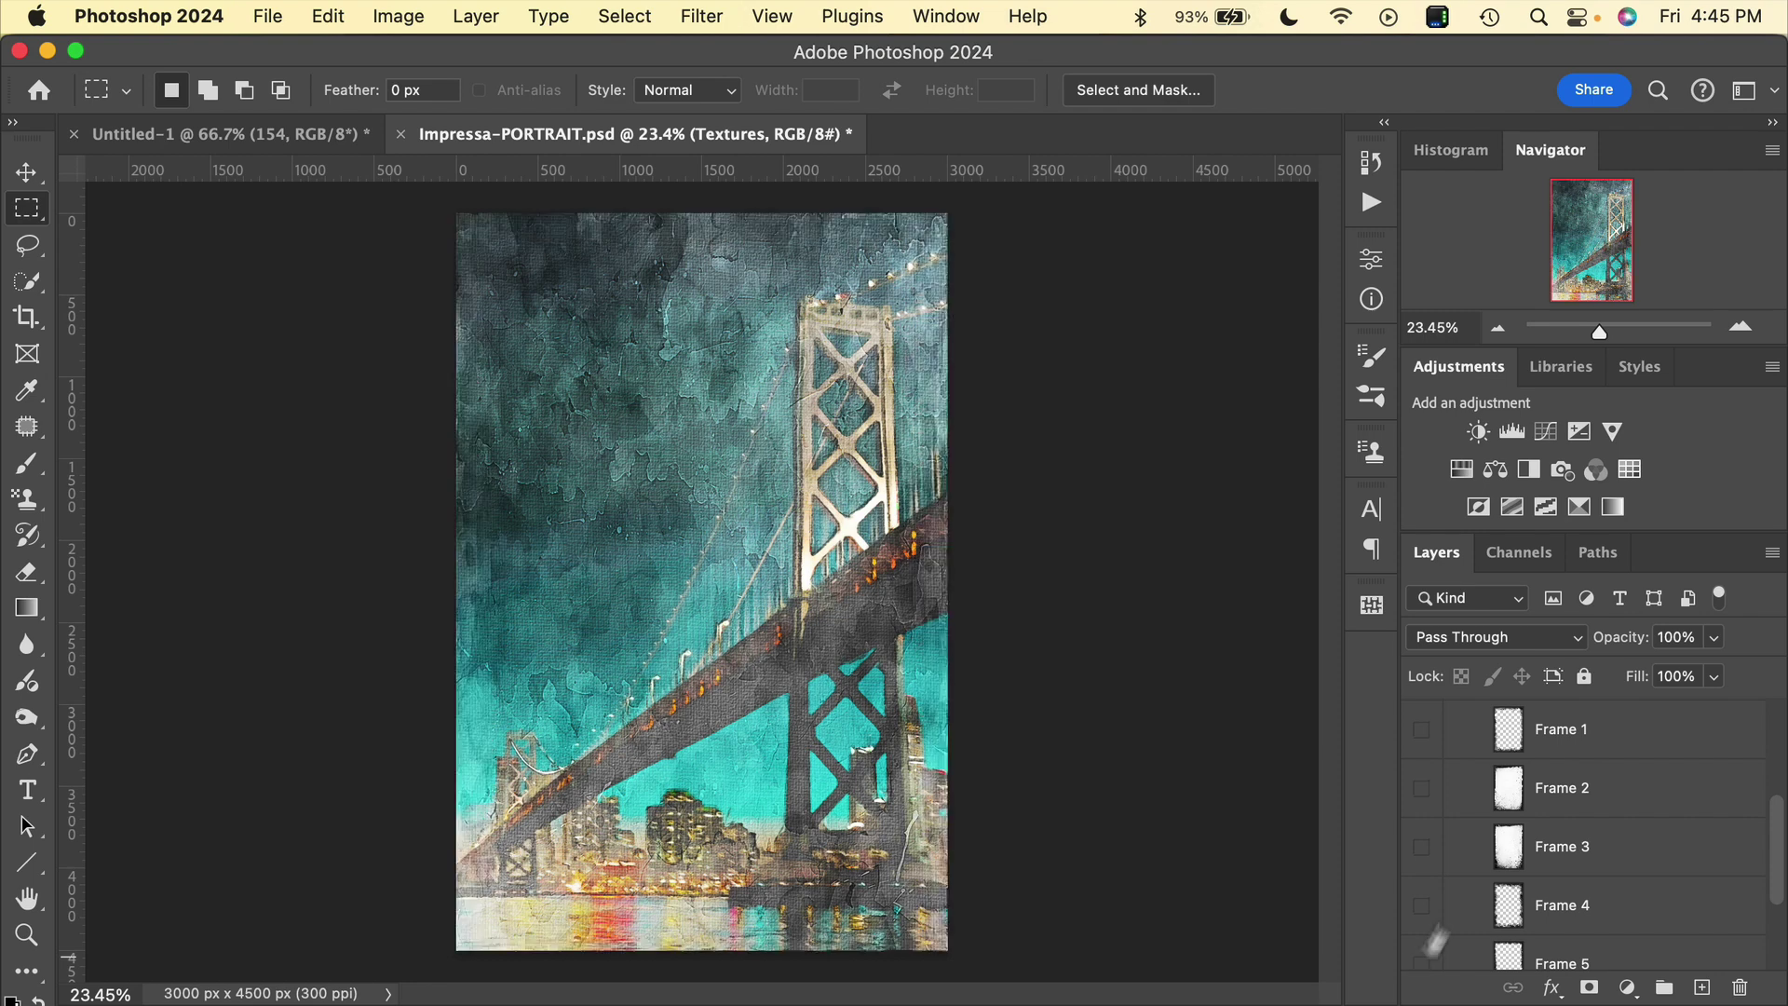
- Turn Frame 1 back on and collapse the Frame Options group
{"action": "left_click", "coordinate": [1424, 732]}
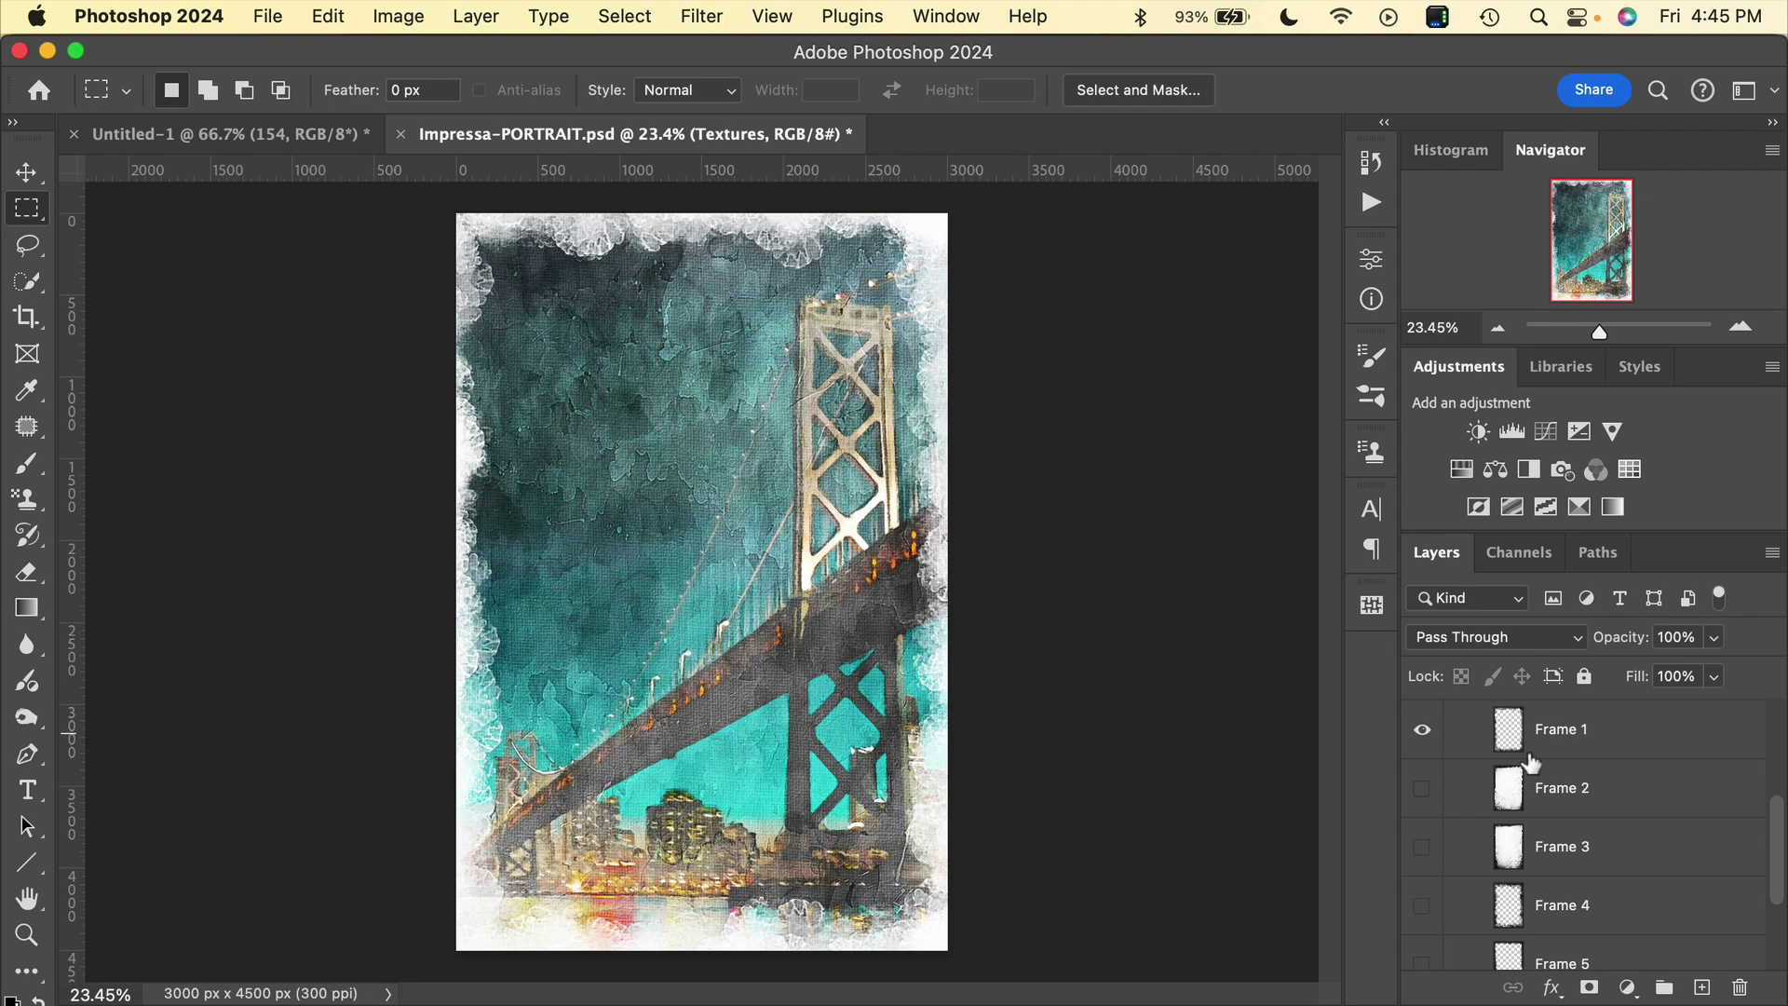
{"action": "scroll", "coordinate": [1531, 764], "scroll_direction": "up", "scroll_amount": 3}
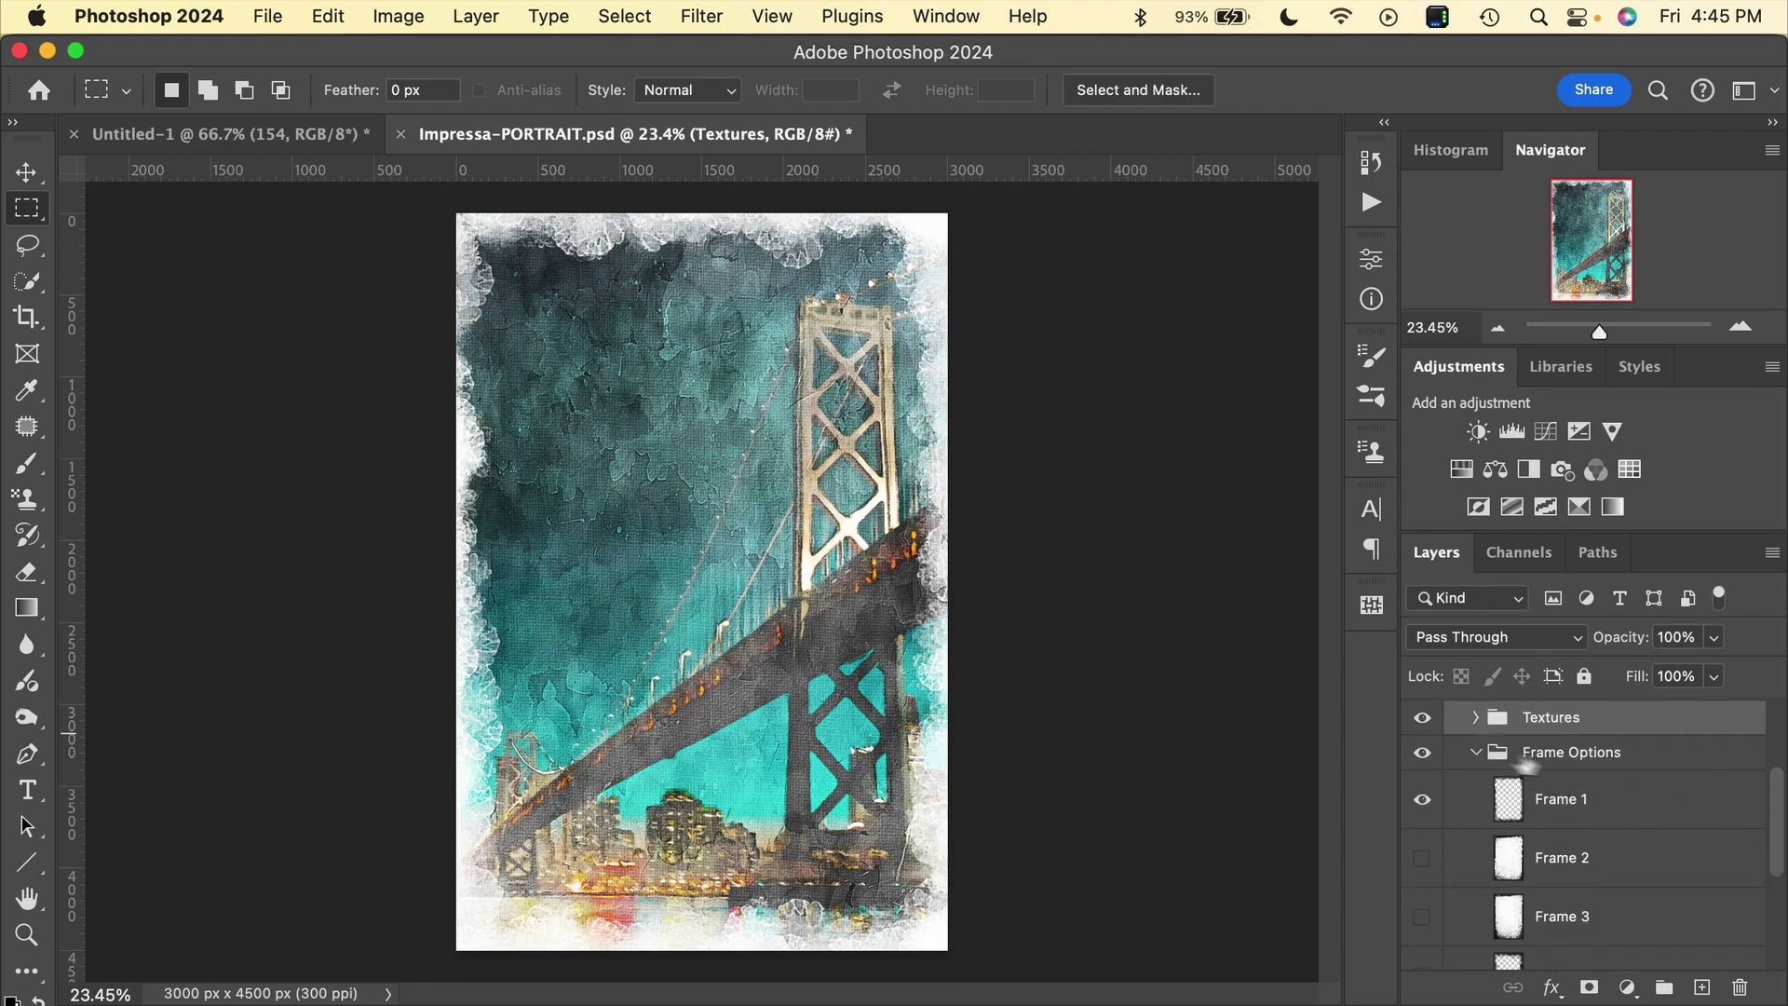
{"action": "left_click", "coordinate": [1476, 751]}
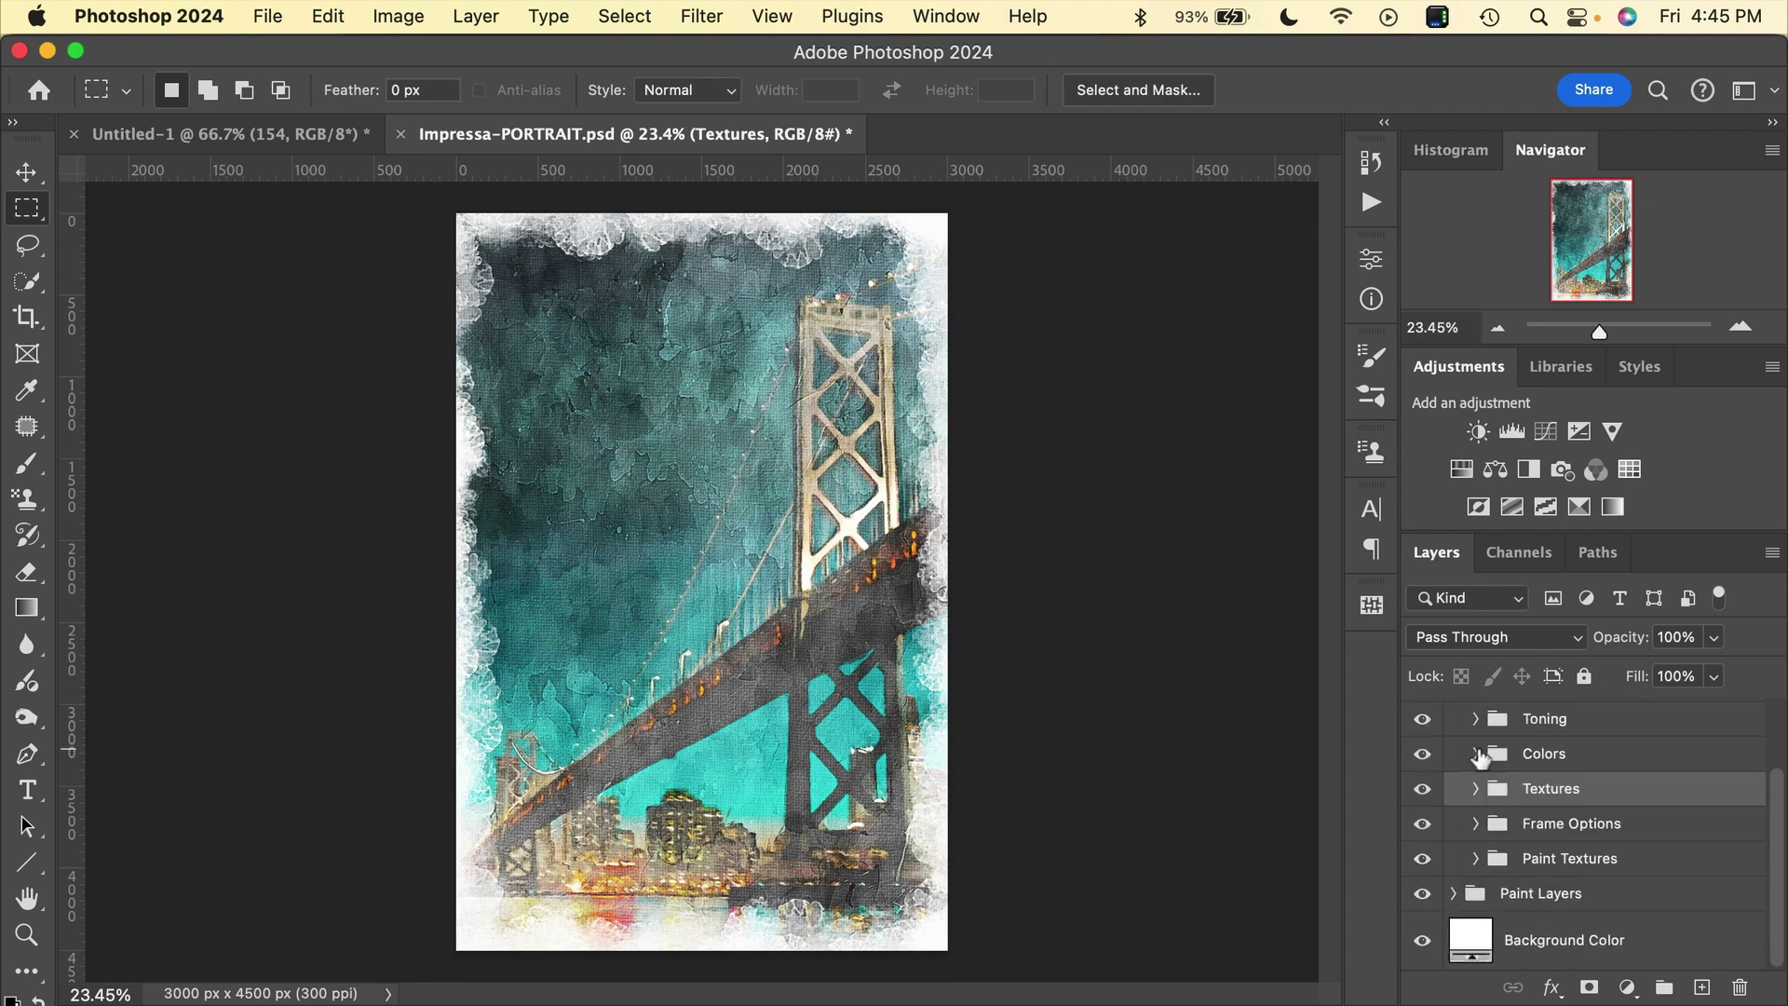
- Expand the Paint Textures group and inspect the painted surface up close, viewing its four texture layers
{"action": "left_click", "coordinate": [1583, 857]}
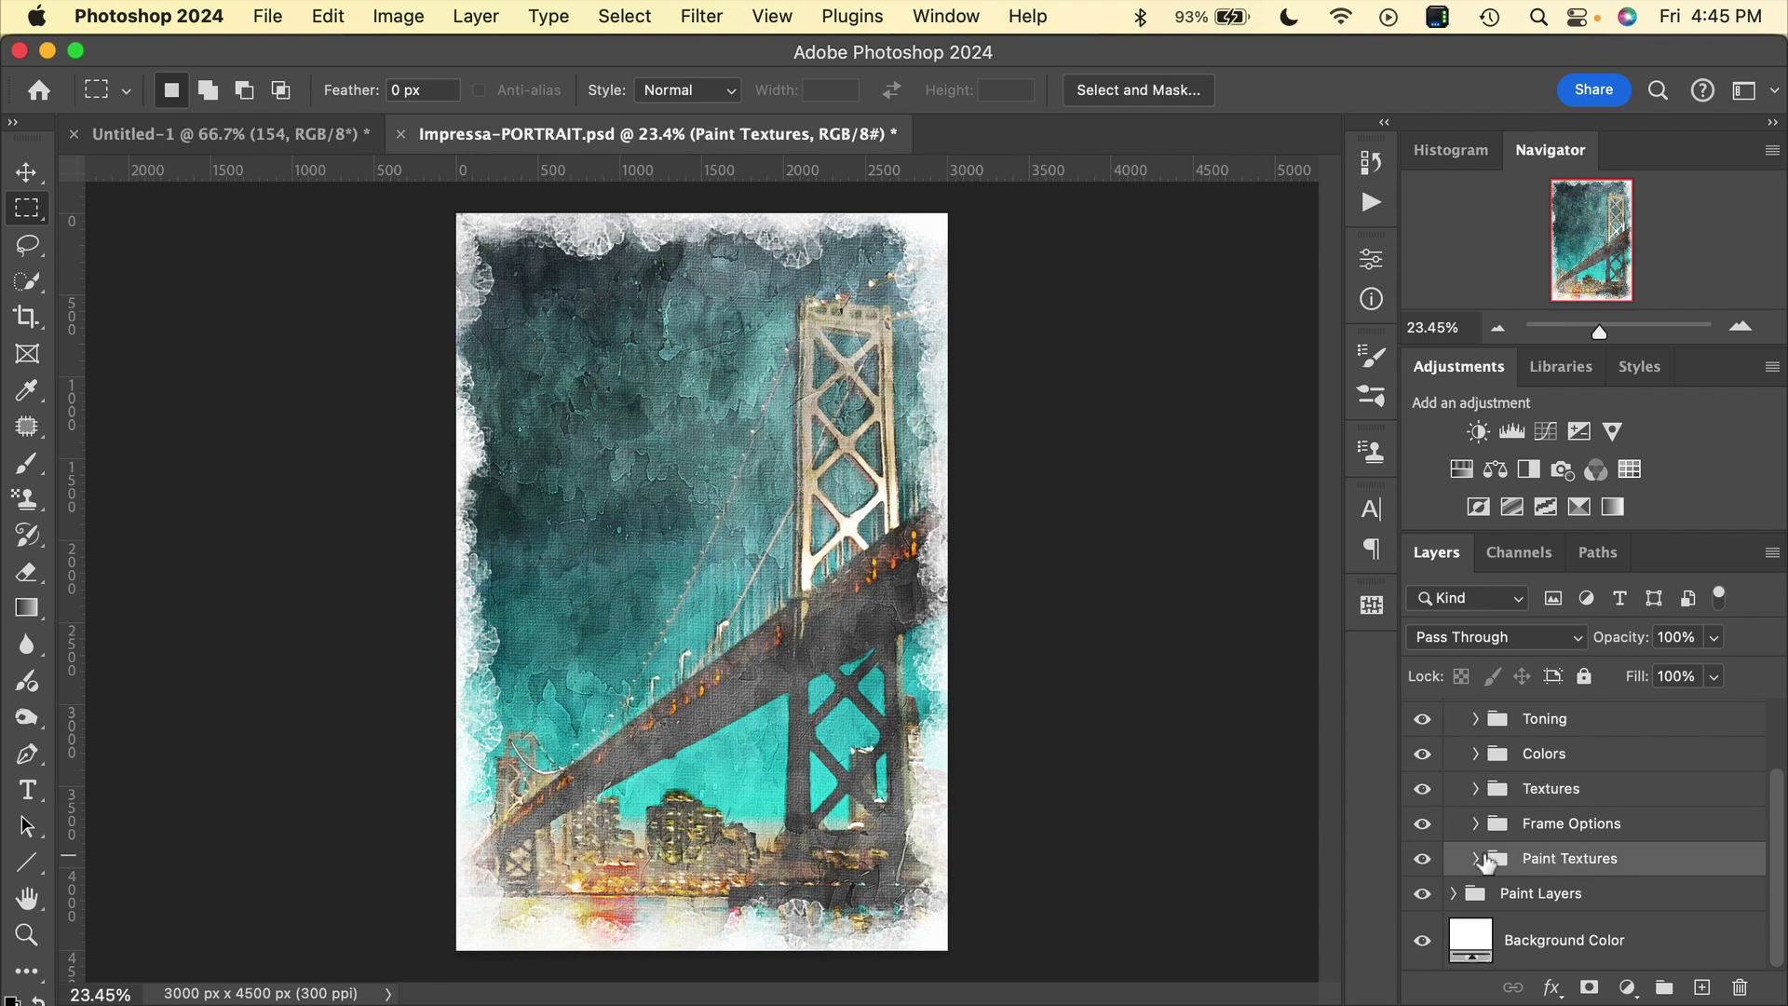
{"action": "left_click", "coordinate": [1475, 859]}
{"action": "scroll", "coordinate": [1476, 866], "scroll_direction": "down", "scroll_amount": 5}
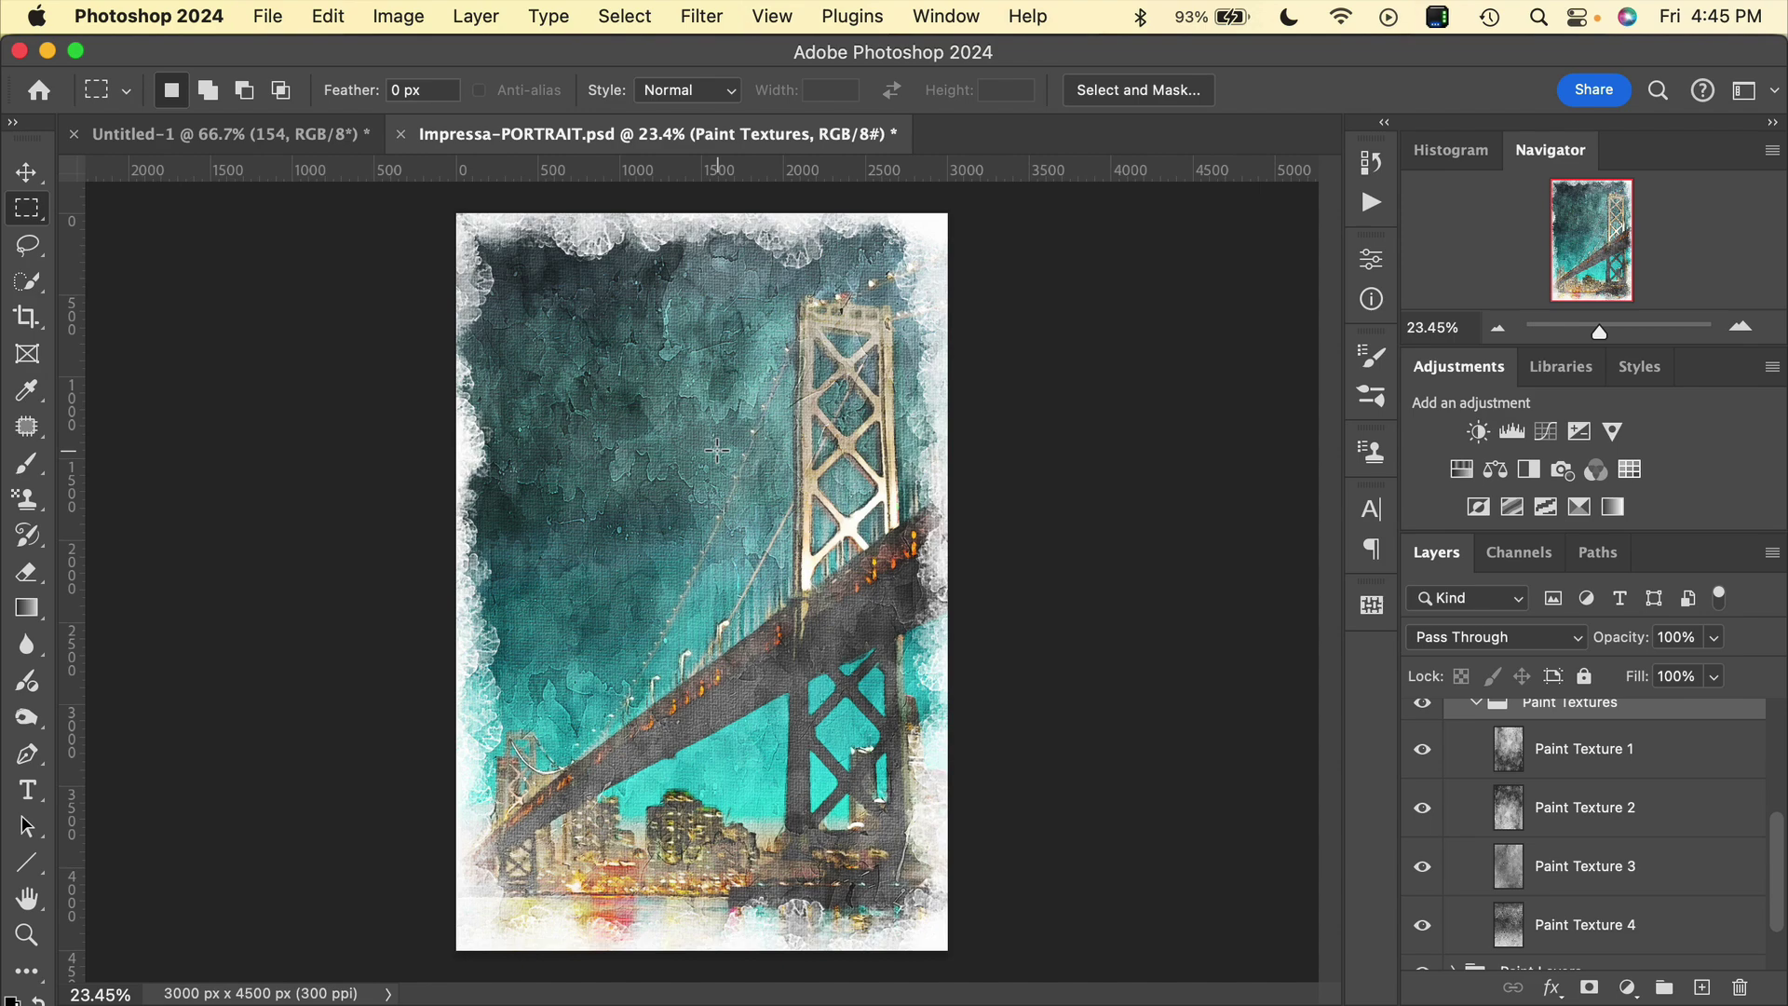
{"action": "scroll", "coordinate": [717, 451], "scroll_direction": "up", "scroll_amount": 2}
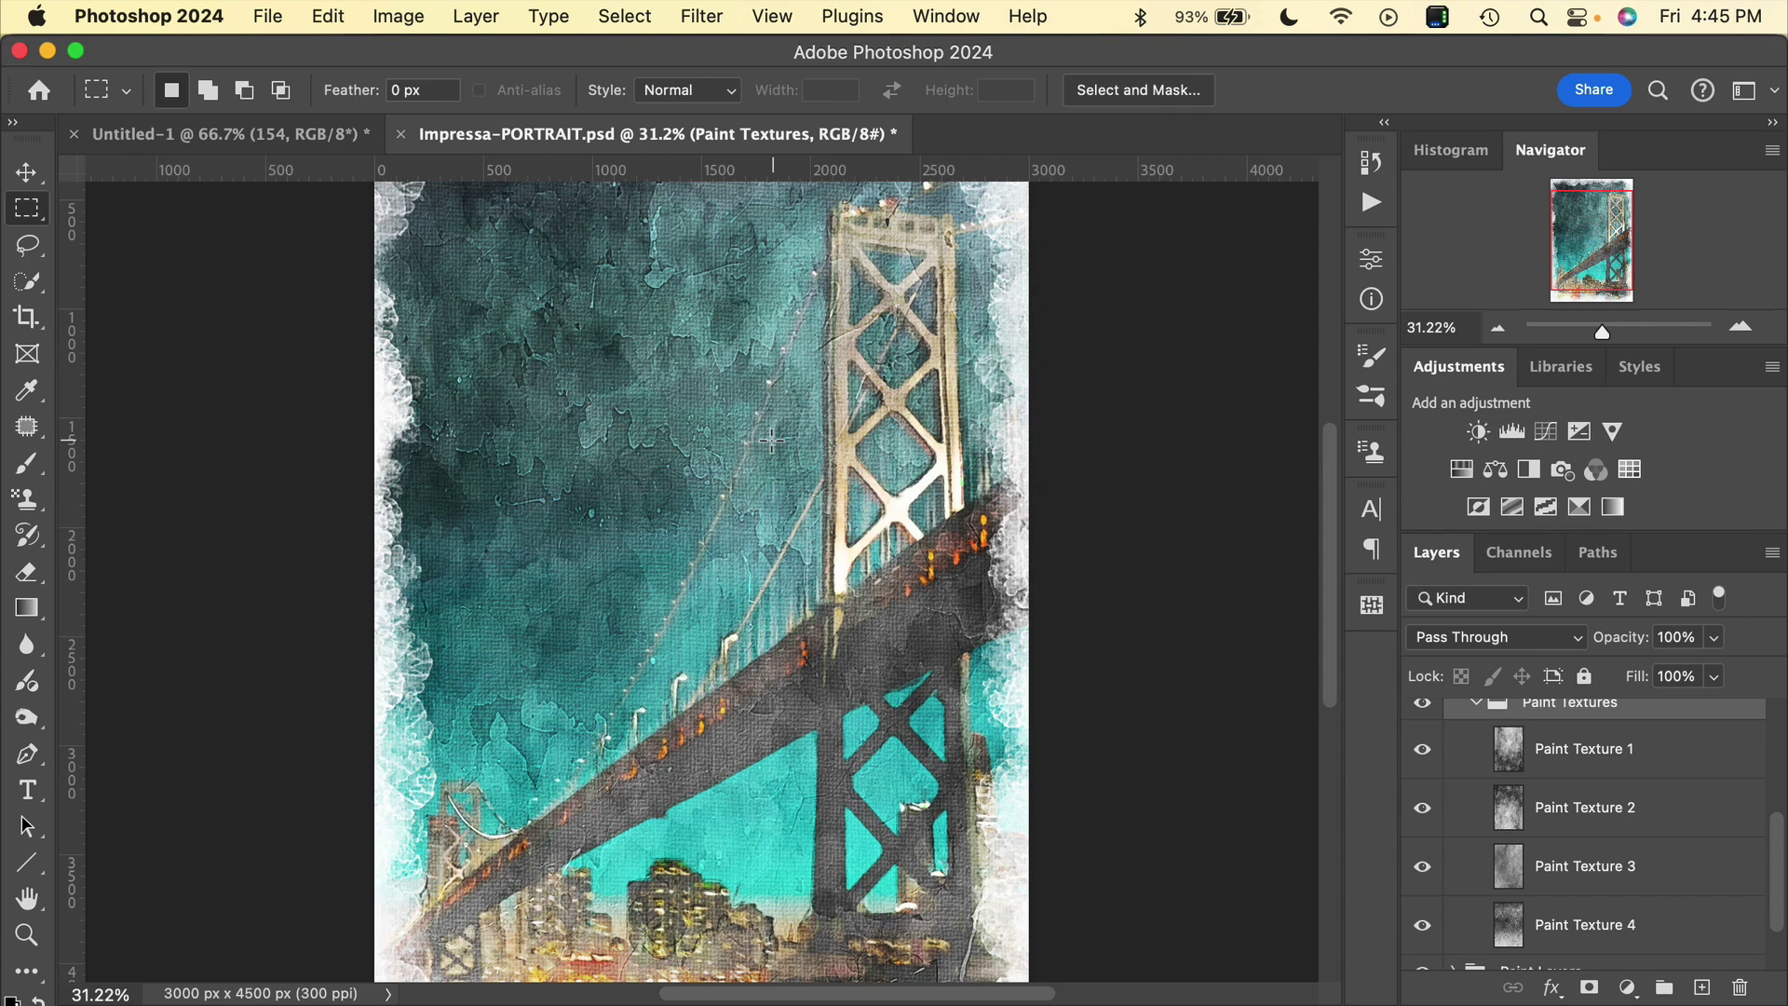
{"action": "scroll", "coordinate": [771, 440], "scroll_direction": "down", "scroll_amount": 2}
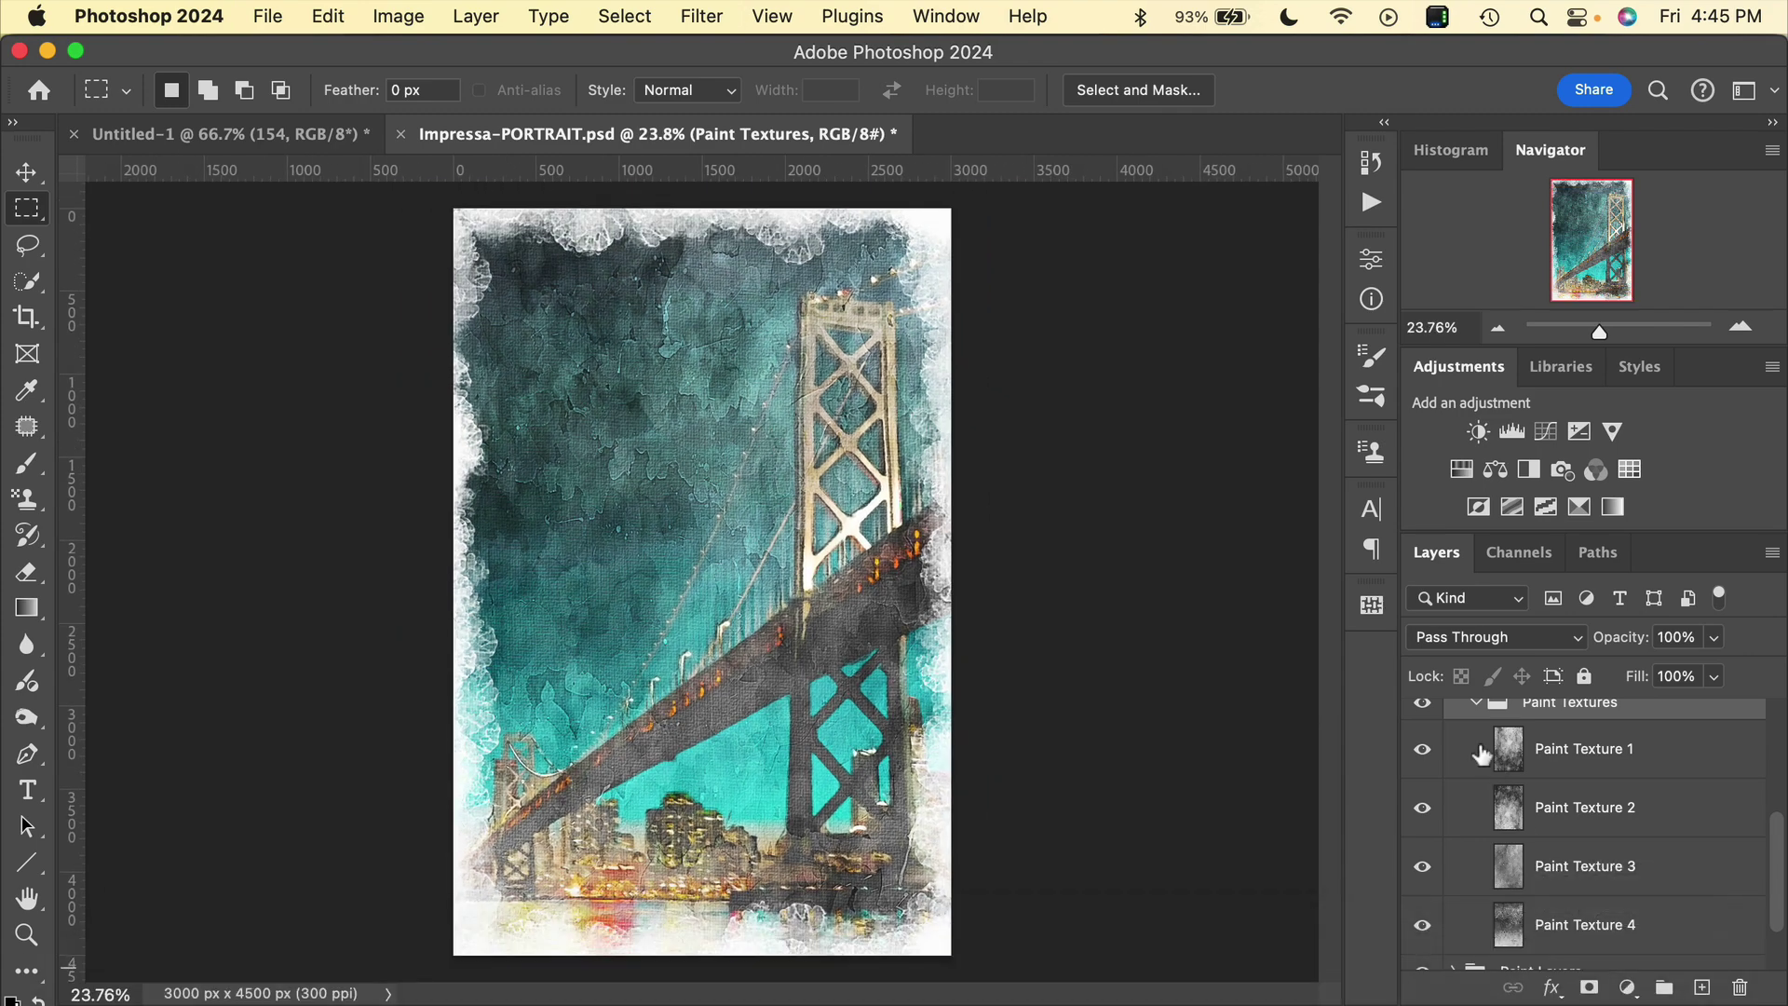
{"action": "scroll", "coordinate": [1481, 755], "scroll_direction": "up", "scroll_amount": 1}
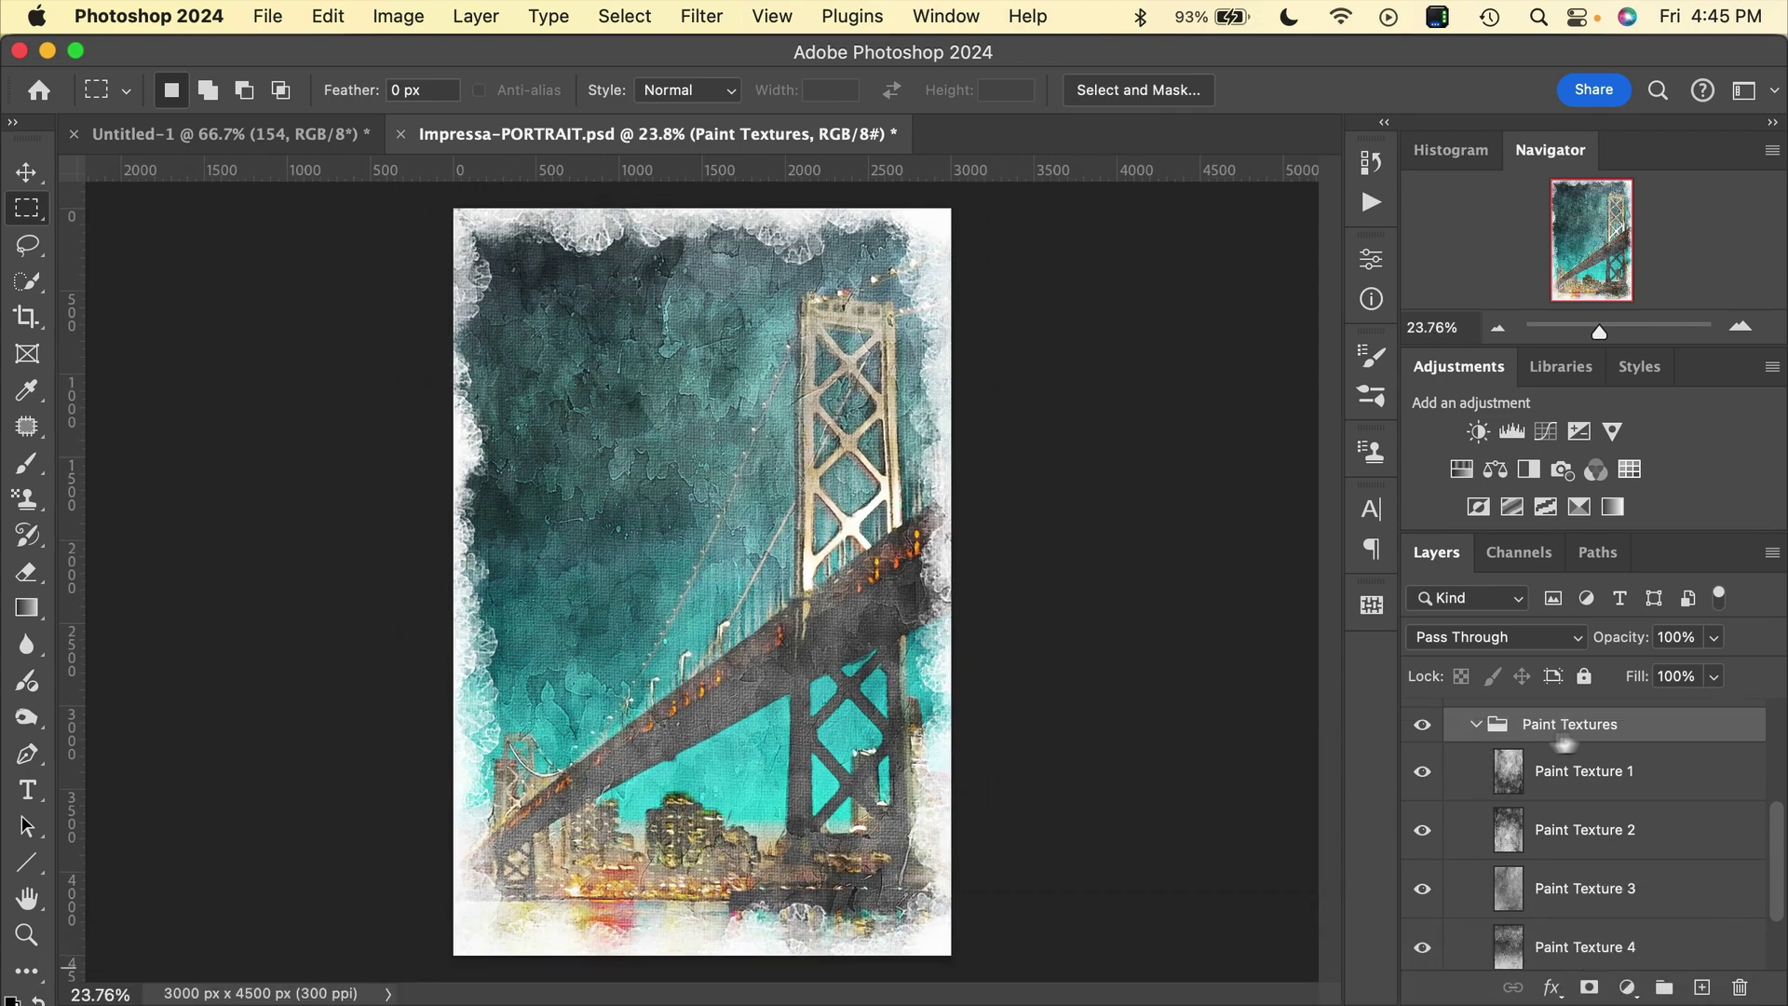
- Toggle the Paint Textures group off and on to compare, and try a lower group opacity before restoring it to 100%
{"action": "left_click", "coordinate": [1423, 734]}
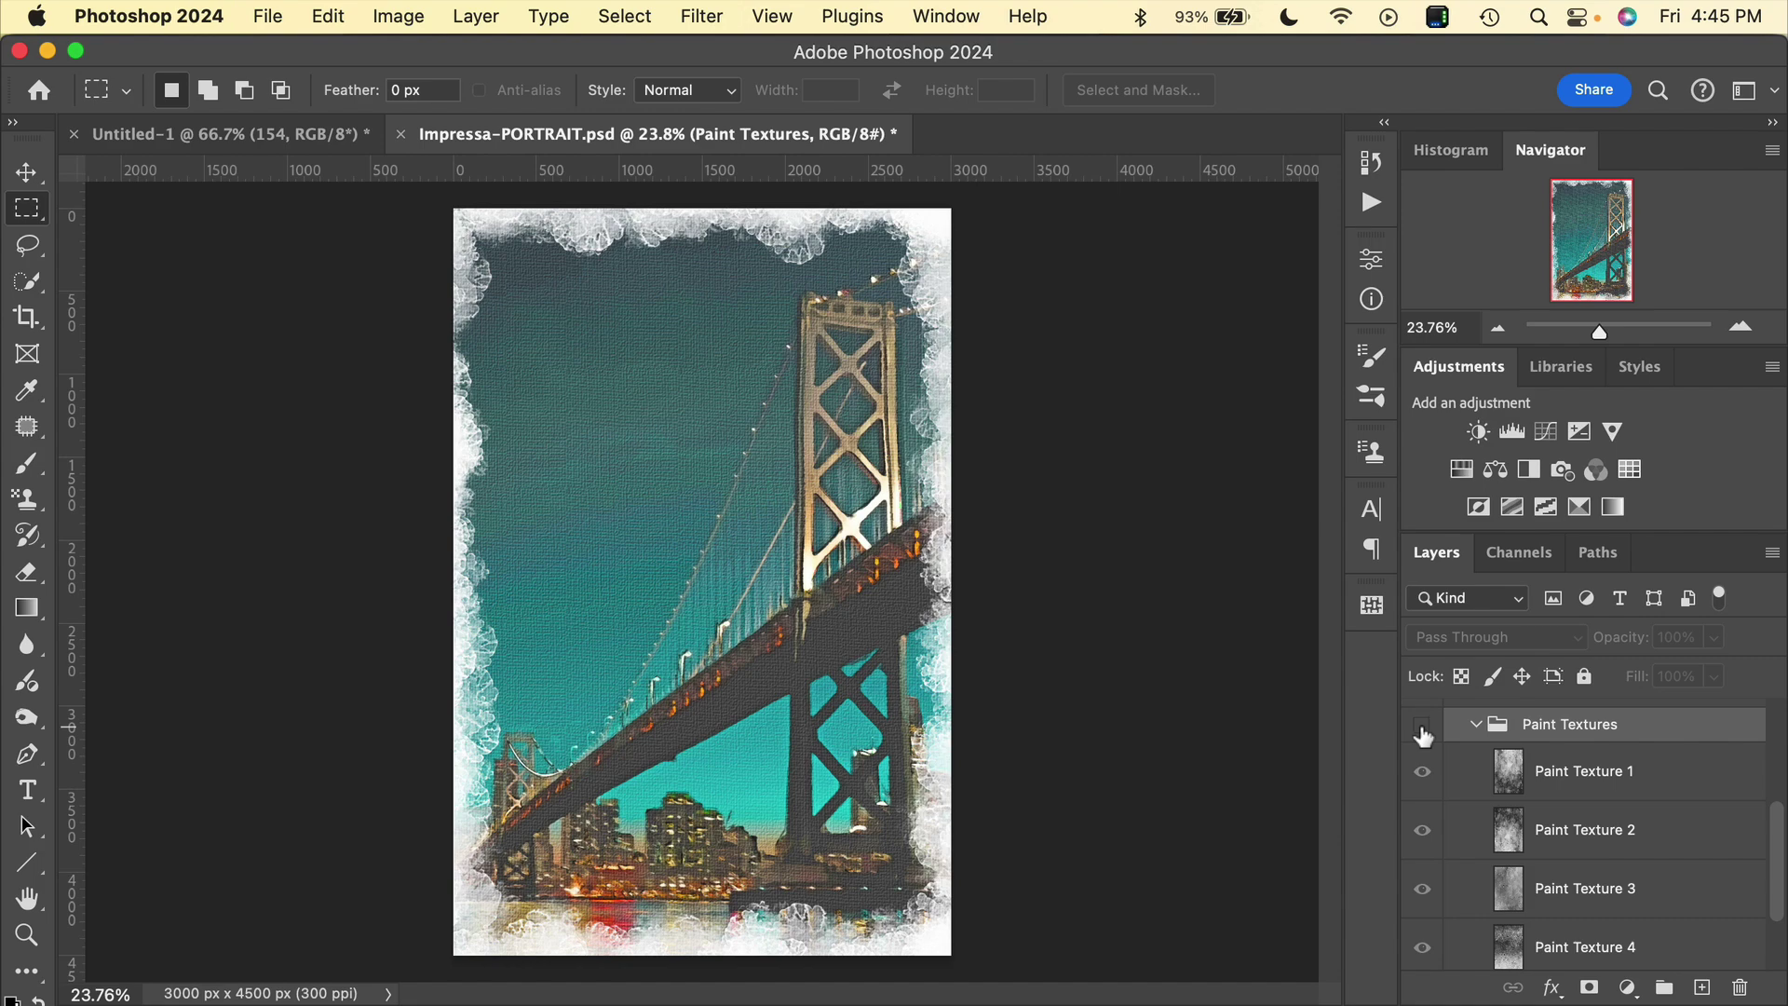
{"action": "left_click", "coordinate": [1423, 733]}
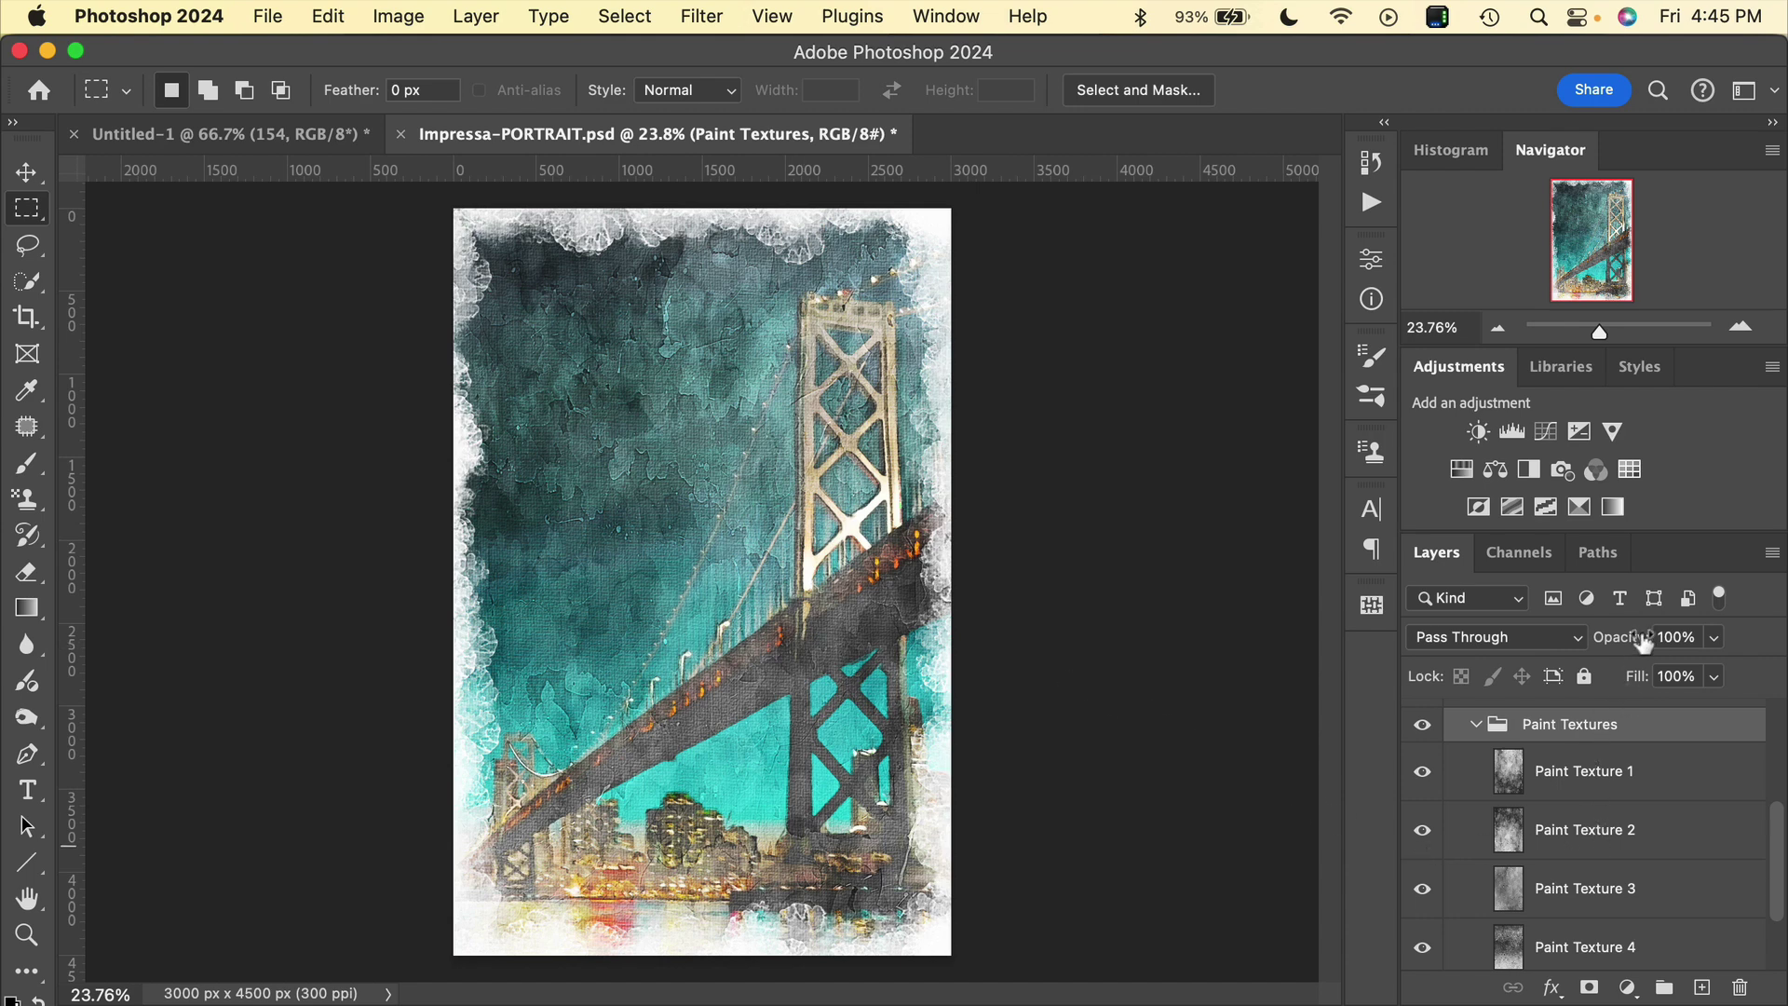
{"action": "mouse_move", "coordinate": [1633, 646]}
{"action": "left_mouse_down"}
{"action": "mouse_move", "coordinate": [1592, 649]}
{"action": "mouse_move", "coordinate": [1716, 647]}
{"action": "left_mouse_up"}
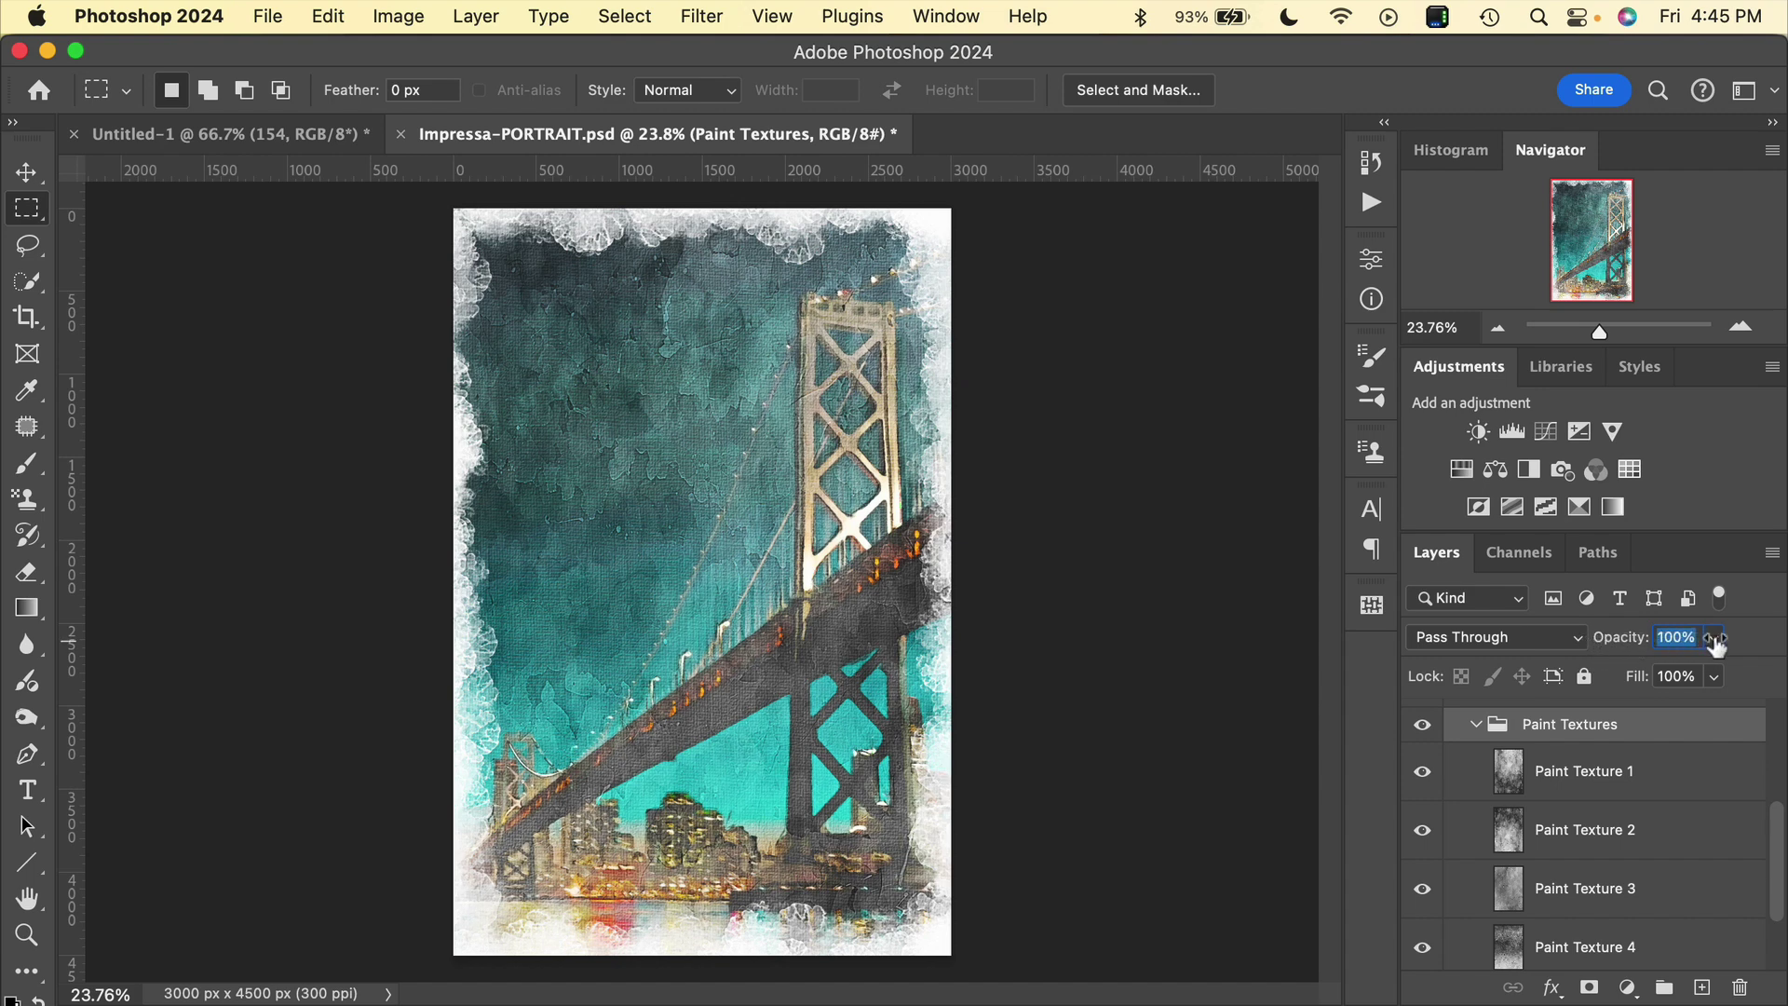
- Hide Paint Texture 1, 2 and 3, turn Paint Texture 2 back on, and toggle Paint Texture 4 to compare combinations
{"action": "left_click", "coordinate": [1425, 773]}
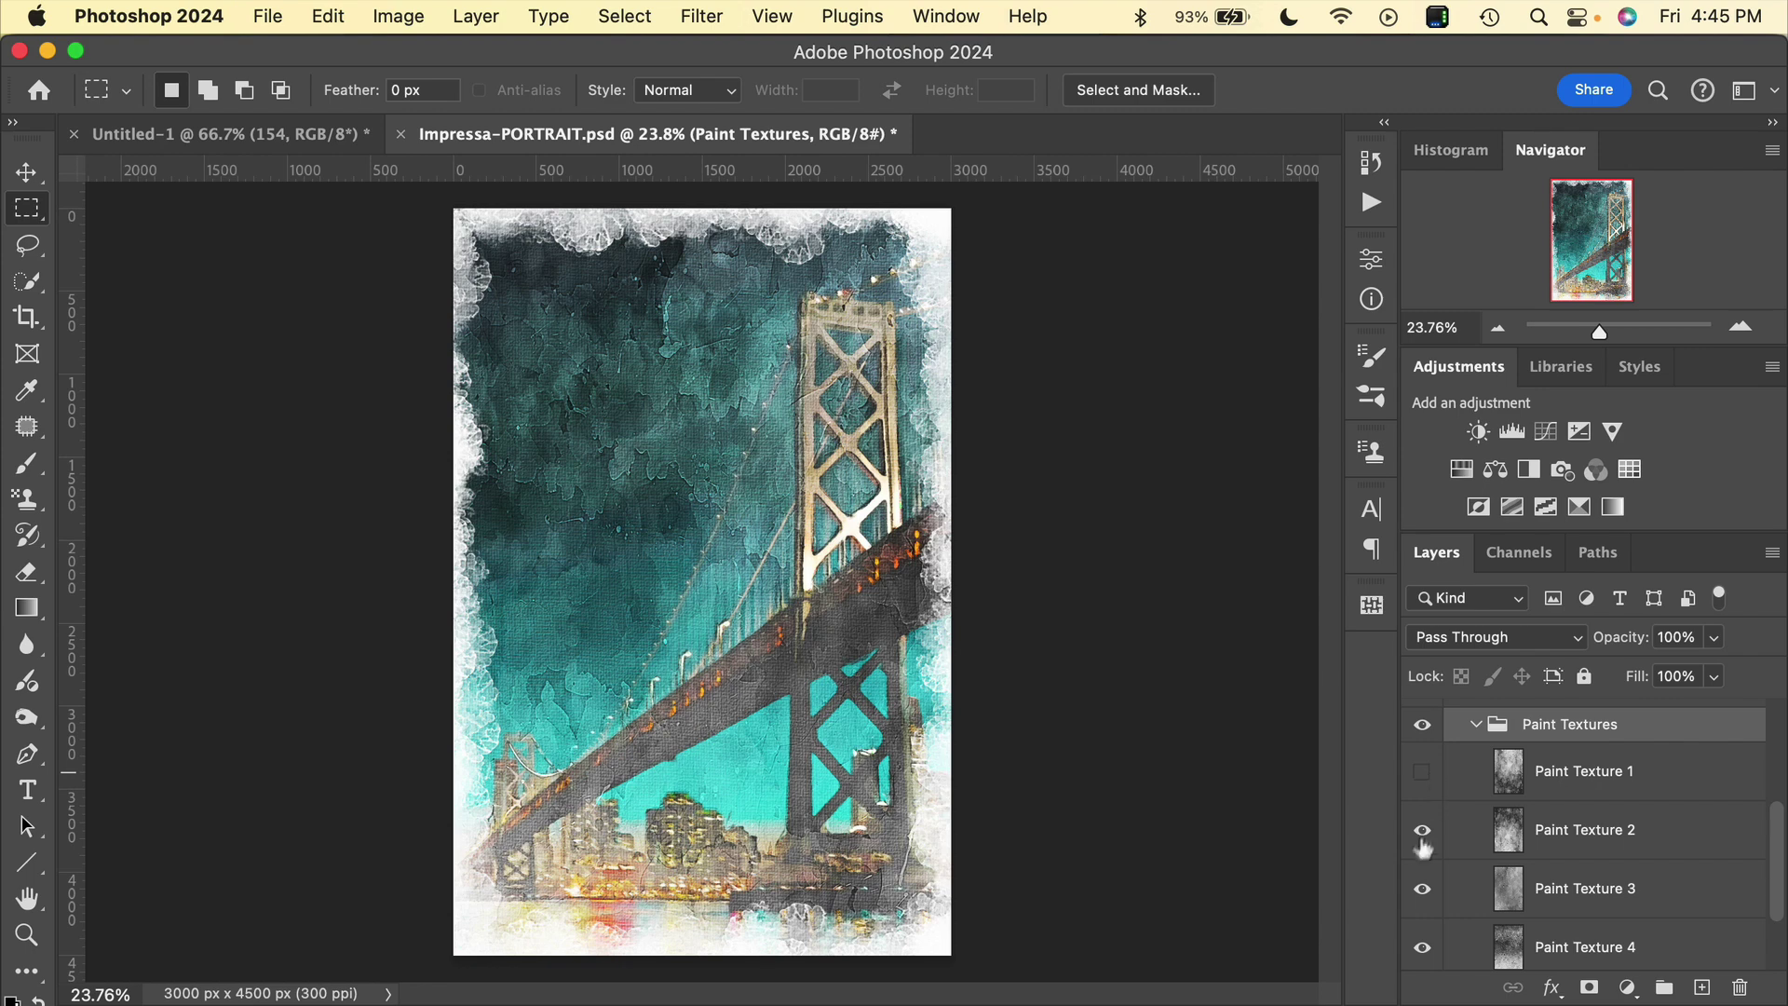
{"action": "left_click", "coordinate": [1422, 838]}
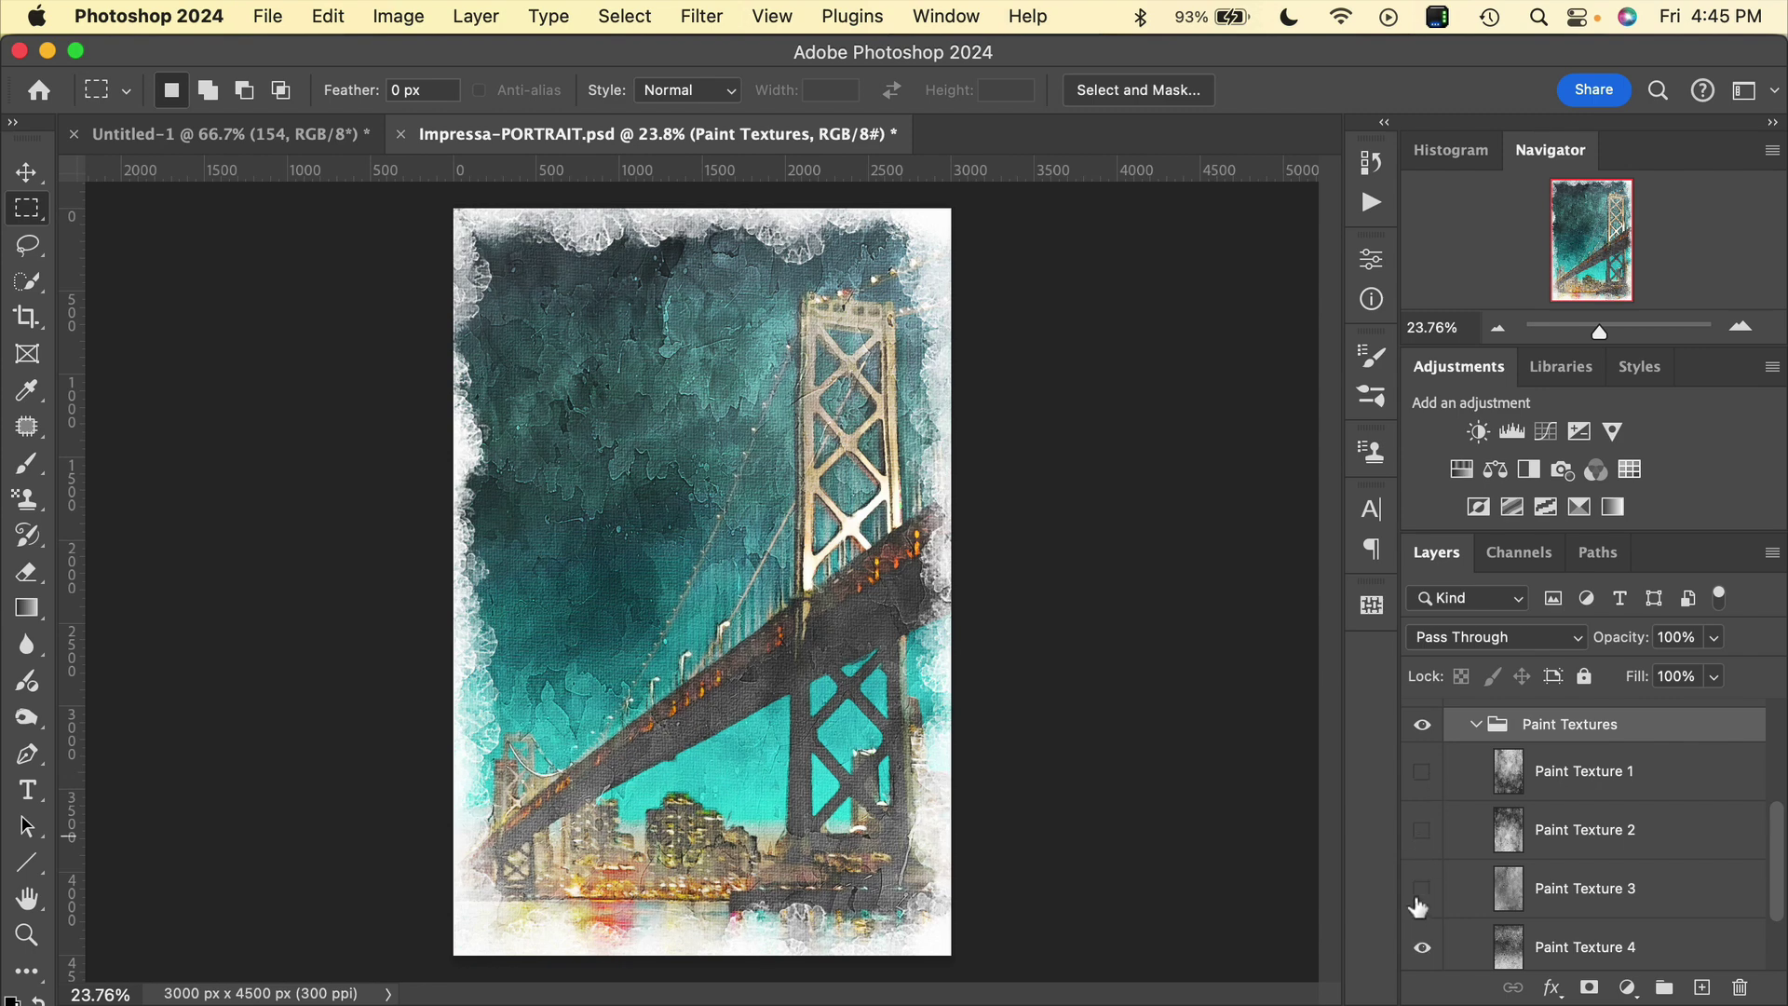
{"action": "left_click", "coordinate": [1422, 891]}
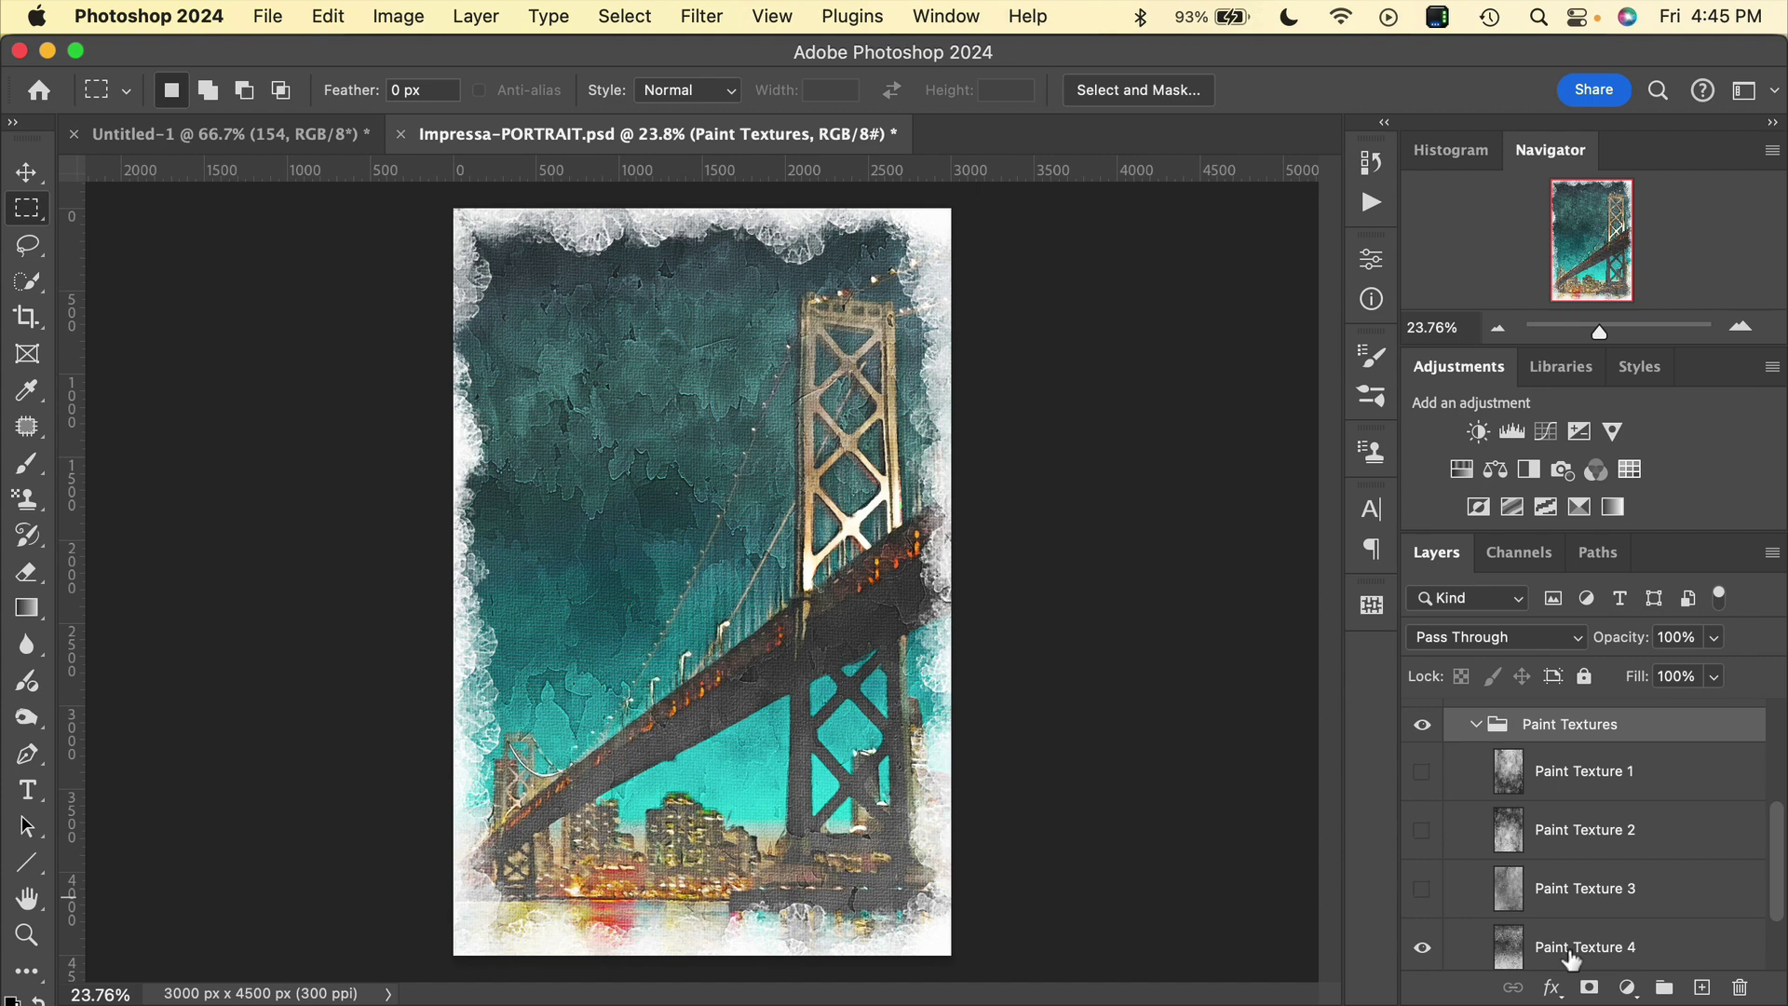
{"action": "left_click", "coordinate": [1425, 831]}
{"action": "left_click", "coordinate": [1422, 948]}
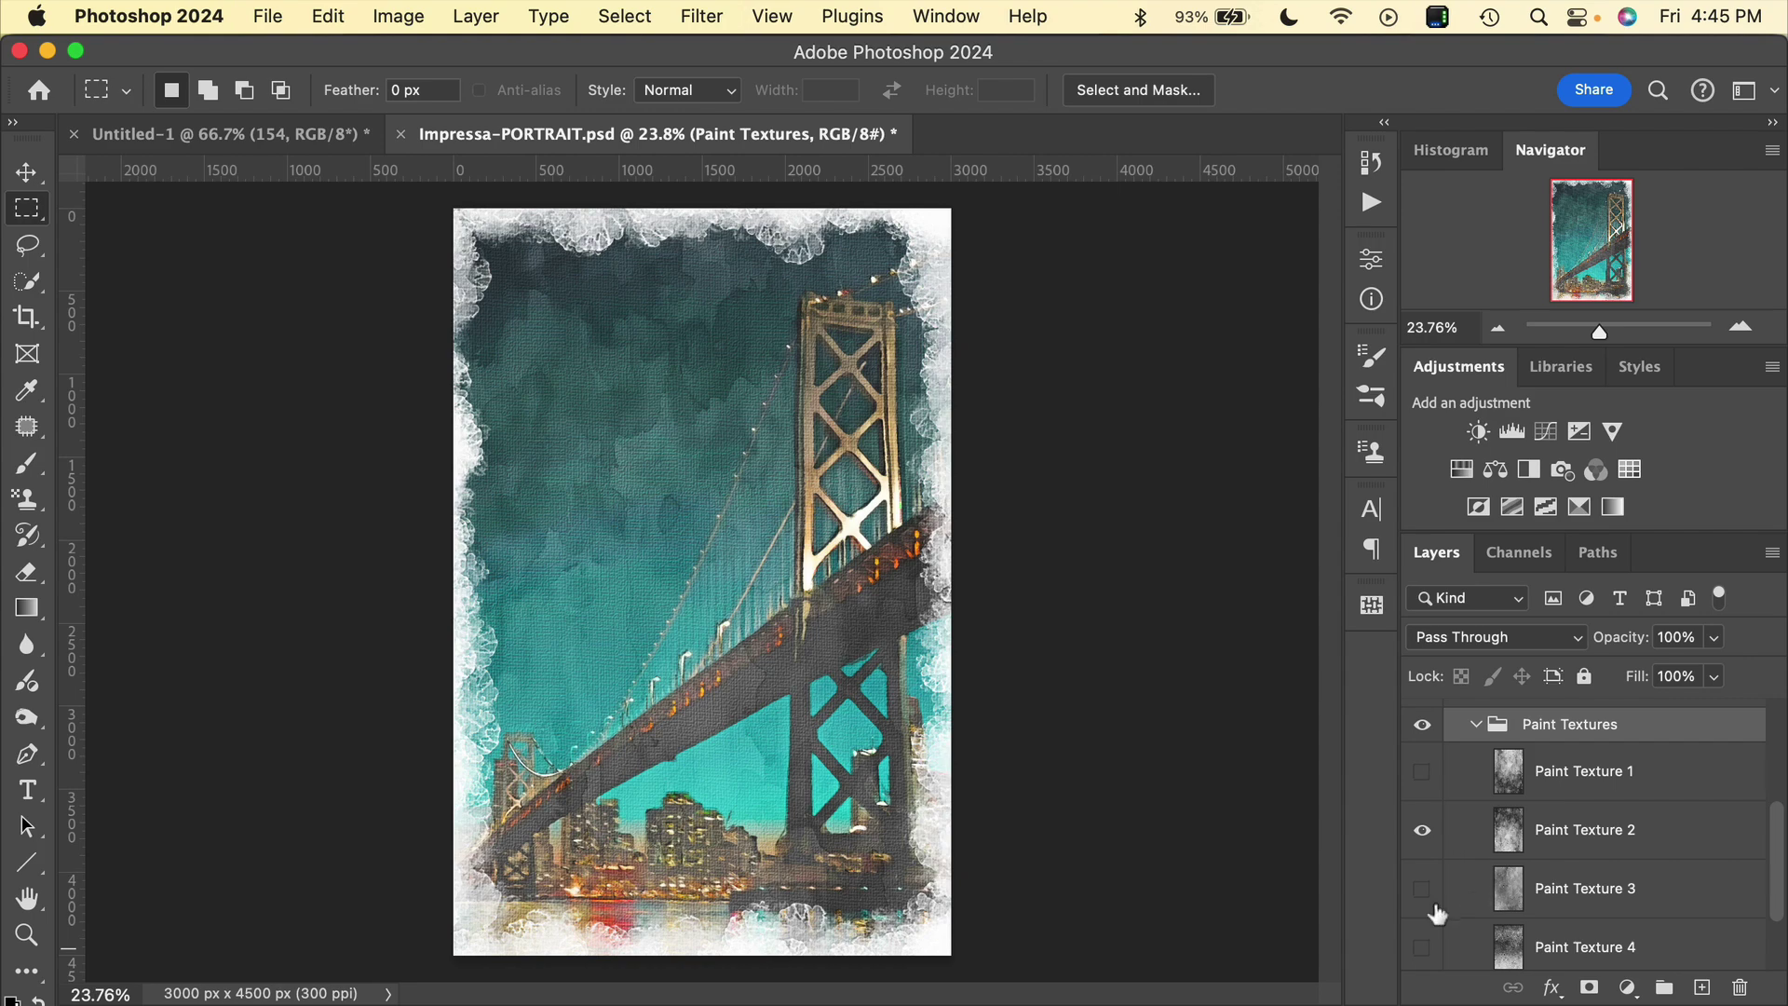
{"action": "left_click", "coordinate": [1422, 955]}
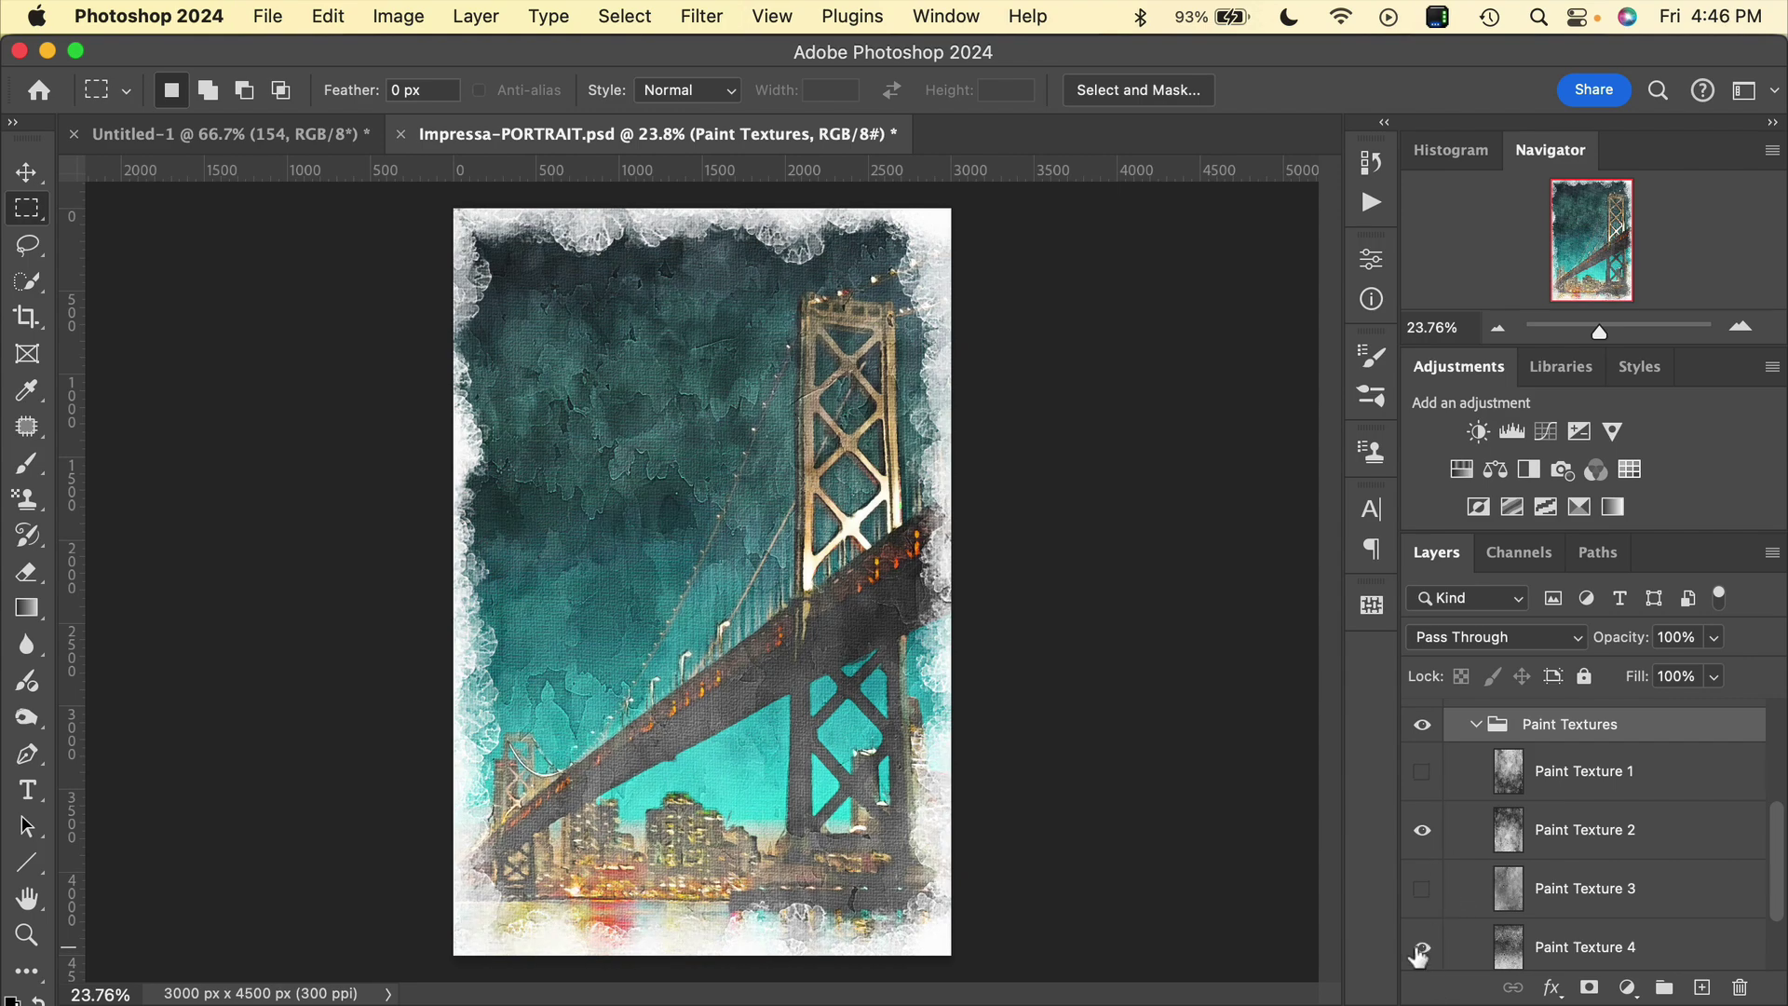
- Set Paint Texture 4's opacity to 55% and turn Paint Texture 1 and Paint Texture 3 back on
{"action": "left_click", "coordinate": [1553, 952]}
{"action": "left_click_drag", "start_coordinate": [1635, 646], "coordinate": [1602, 647]}
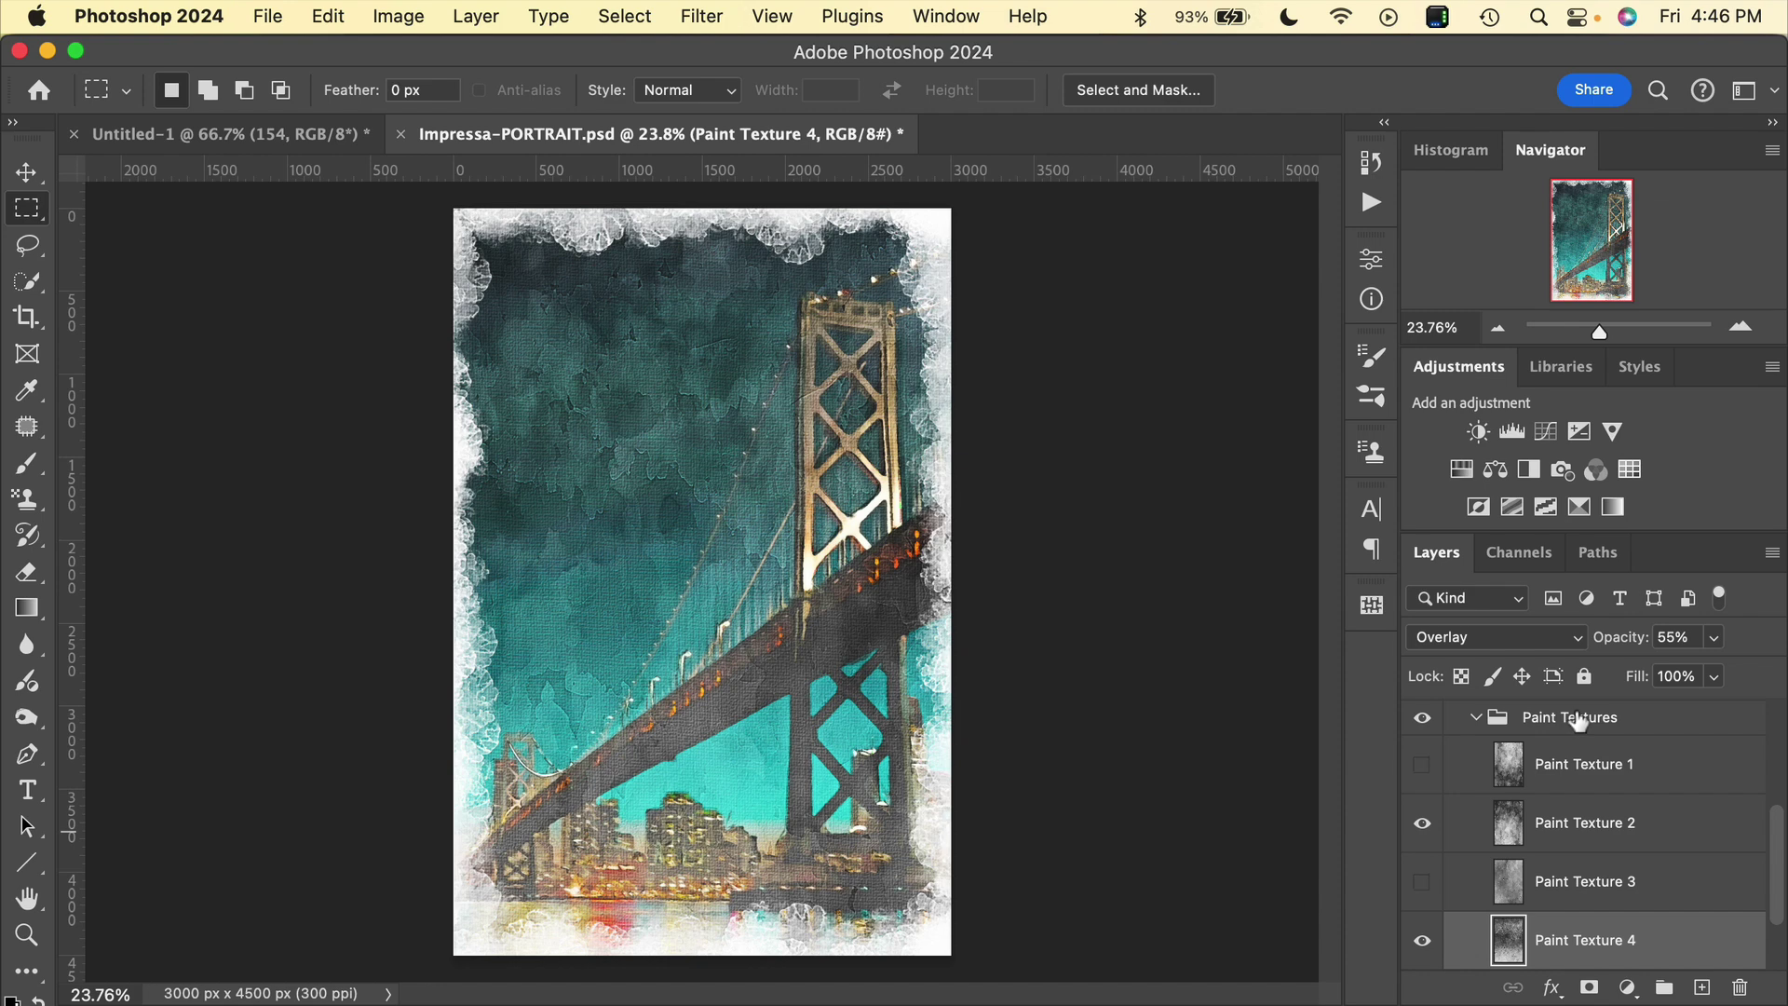
{"action": "left_click", "coordinate": [1422, 764]}
{"action": "left_click", "coordinate": [1422, 881]}
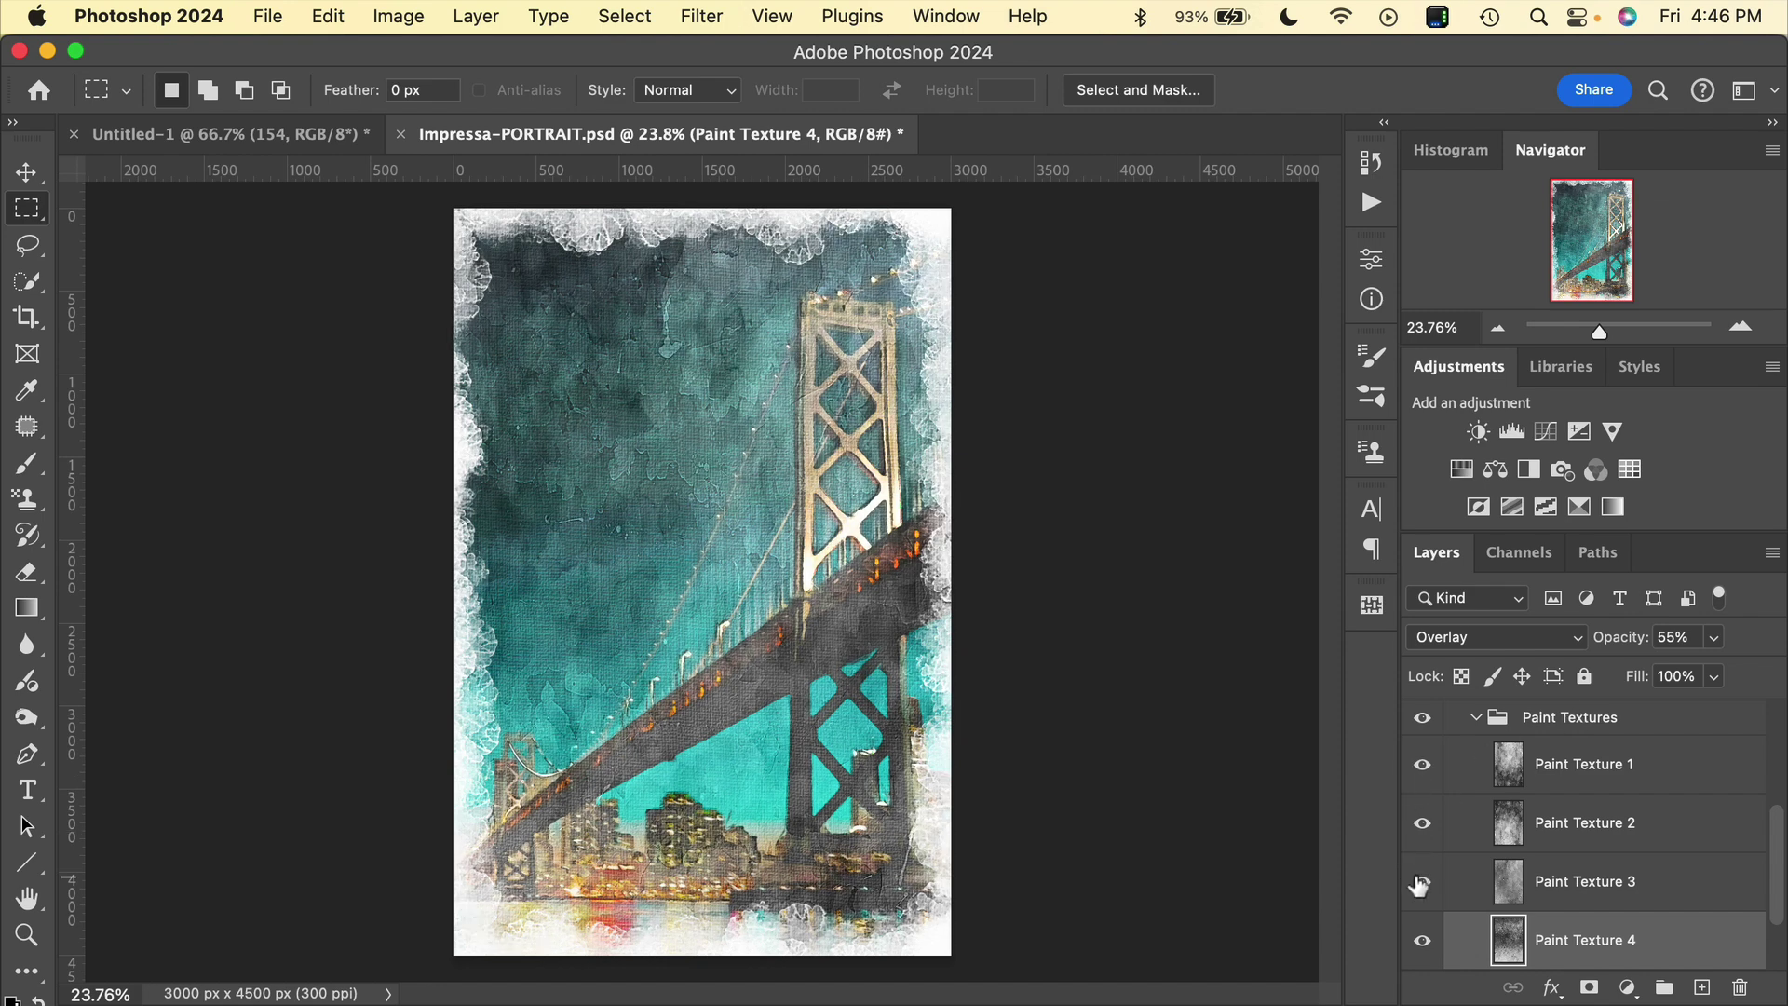
- Collapse the Paint Textures and Optional Controls groups and expand the Paint Layers group to view its layers
{"action": "left_click", "coordinate": [1476, 721]}
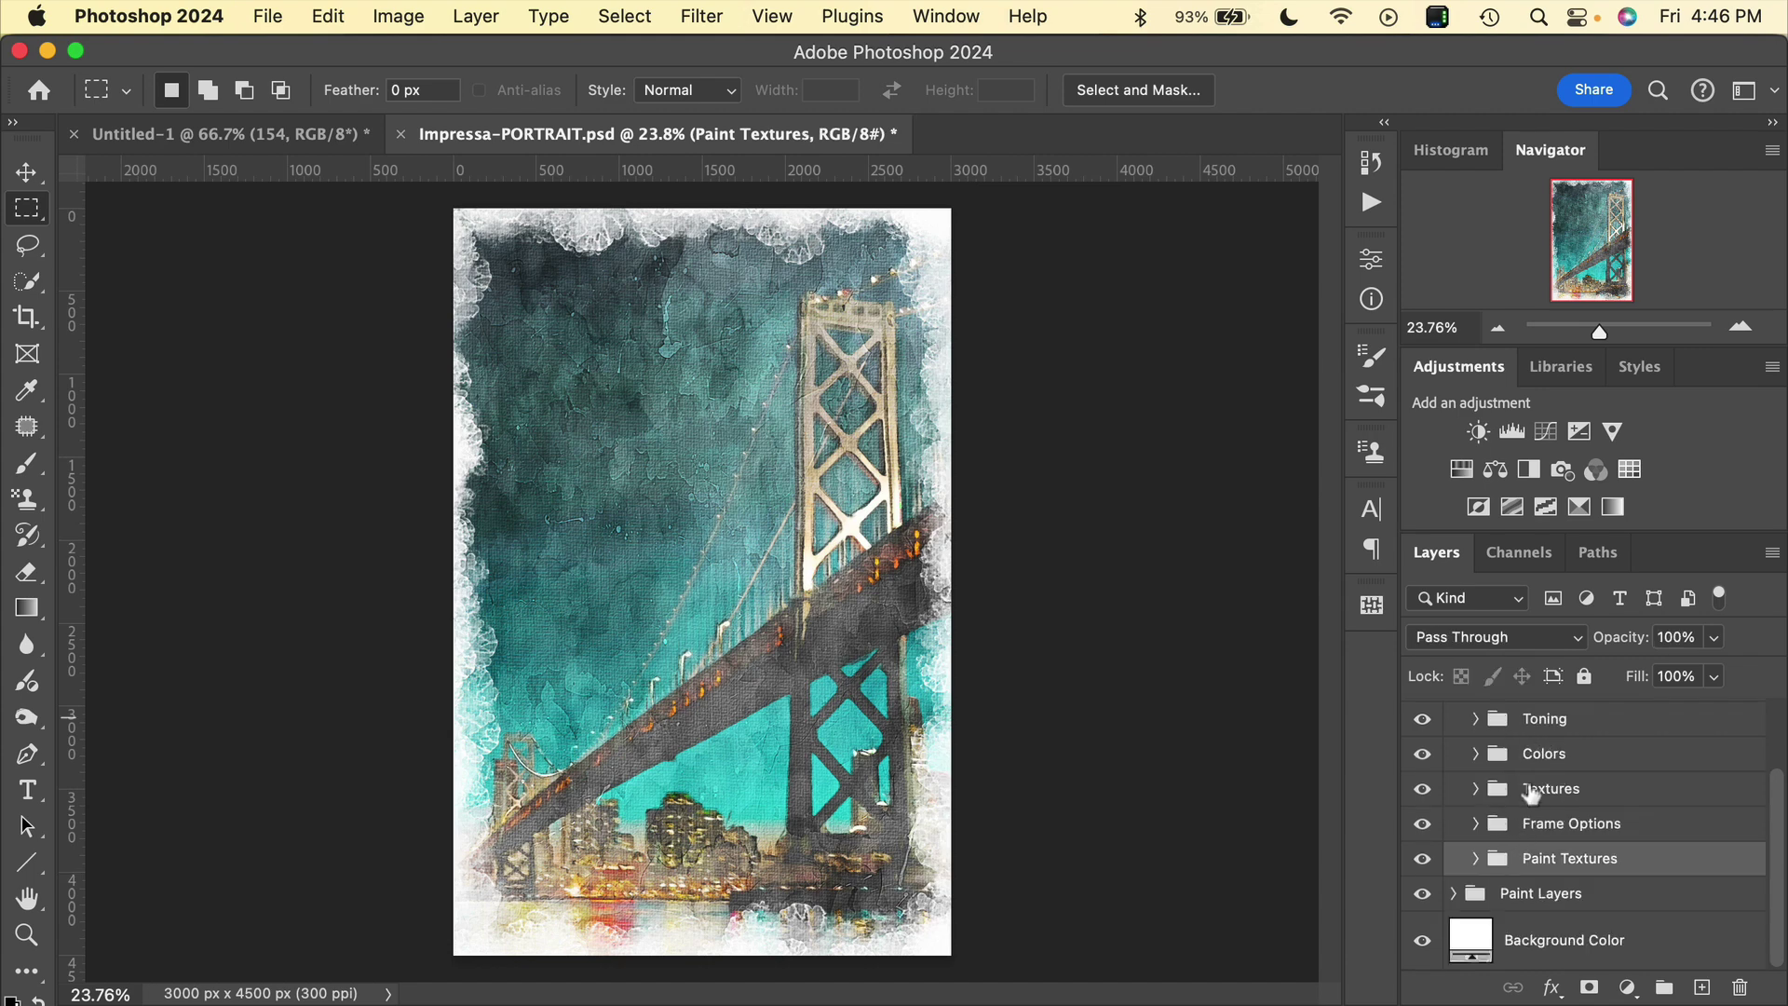
{"action": "scroll", "coordinate": [1532, 791], "scroll_direction": "up", "scroll_amount": 3}
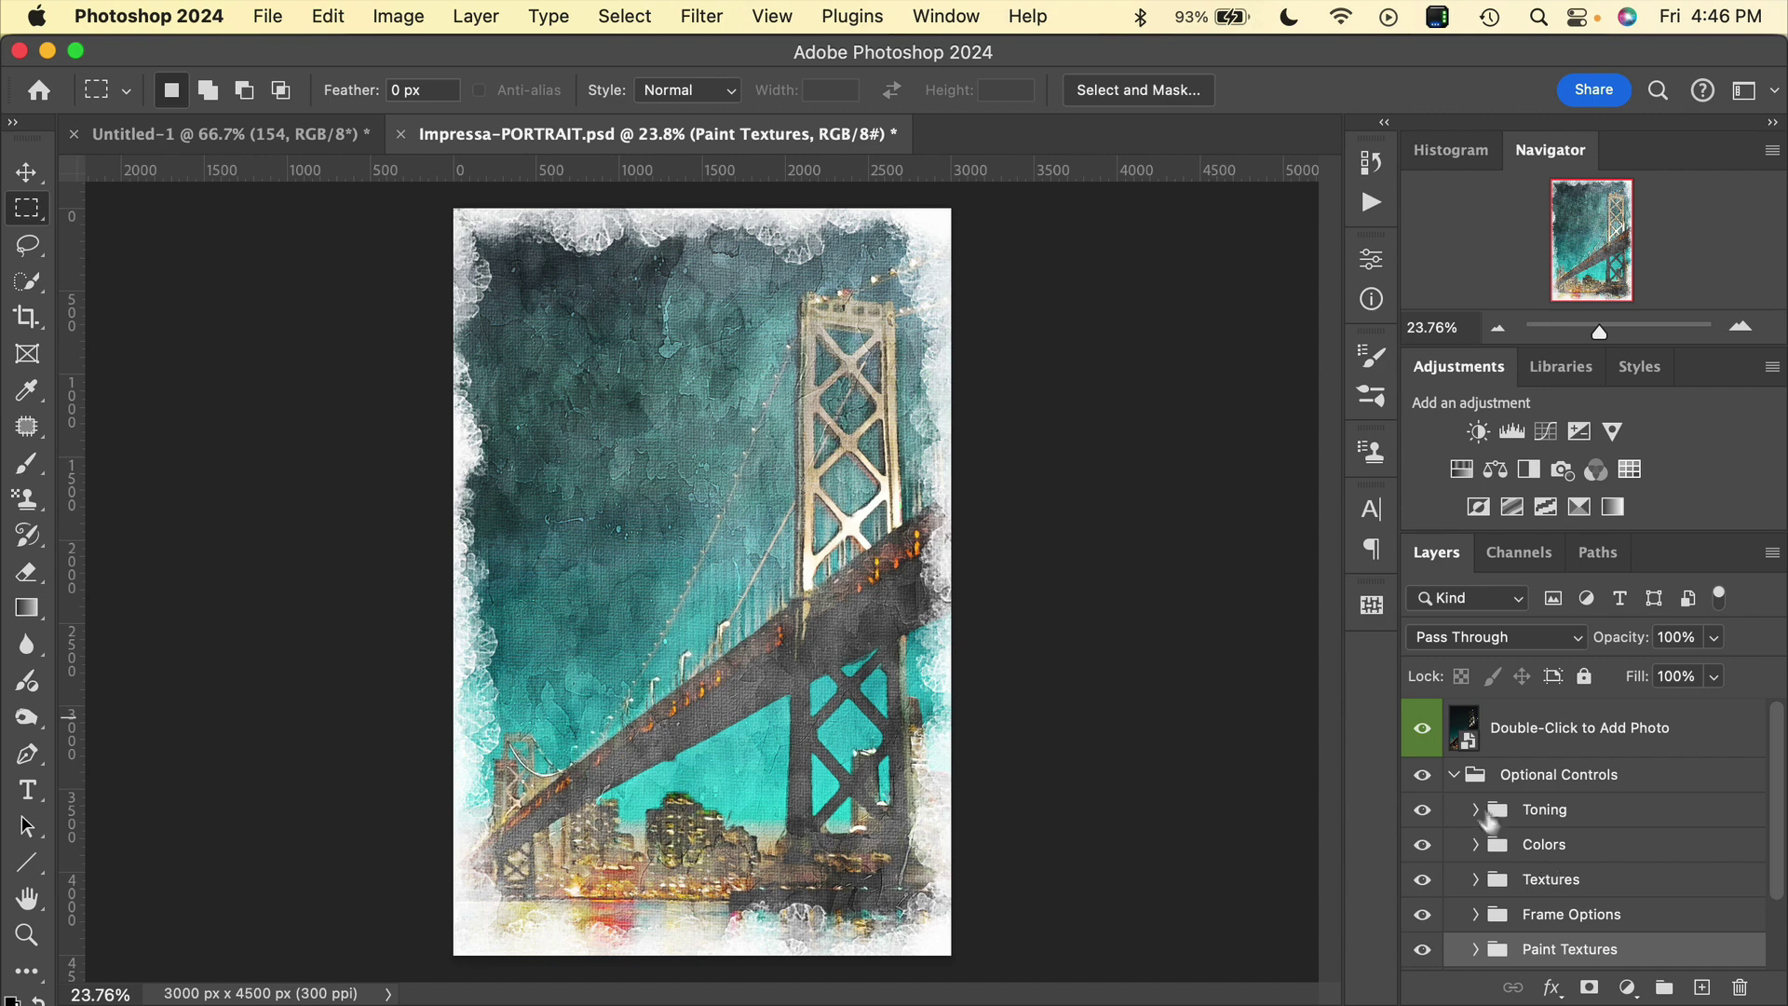
{"action": "left_click", "coordinate": [1453, 779]}
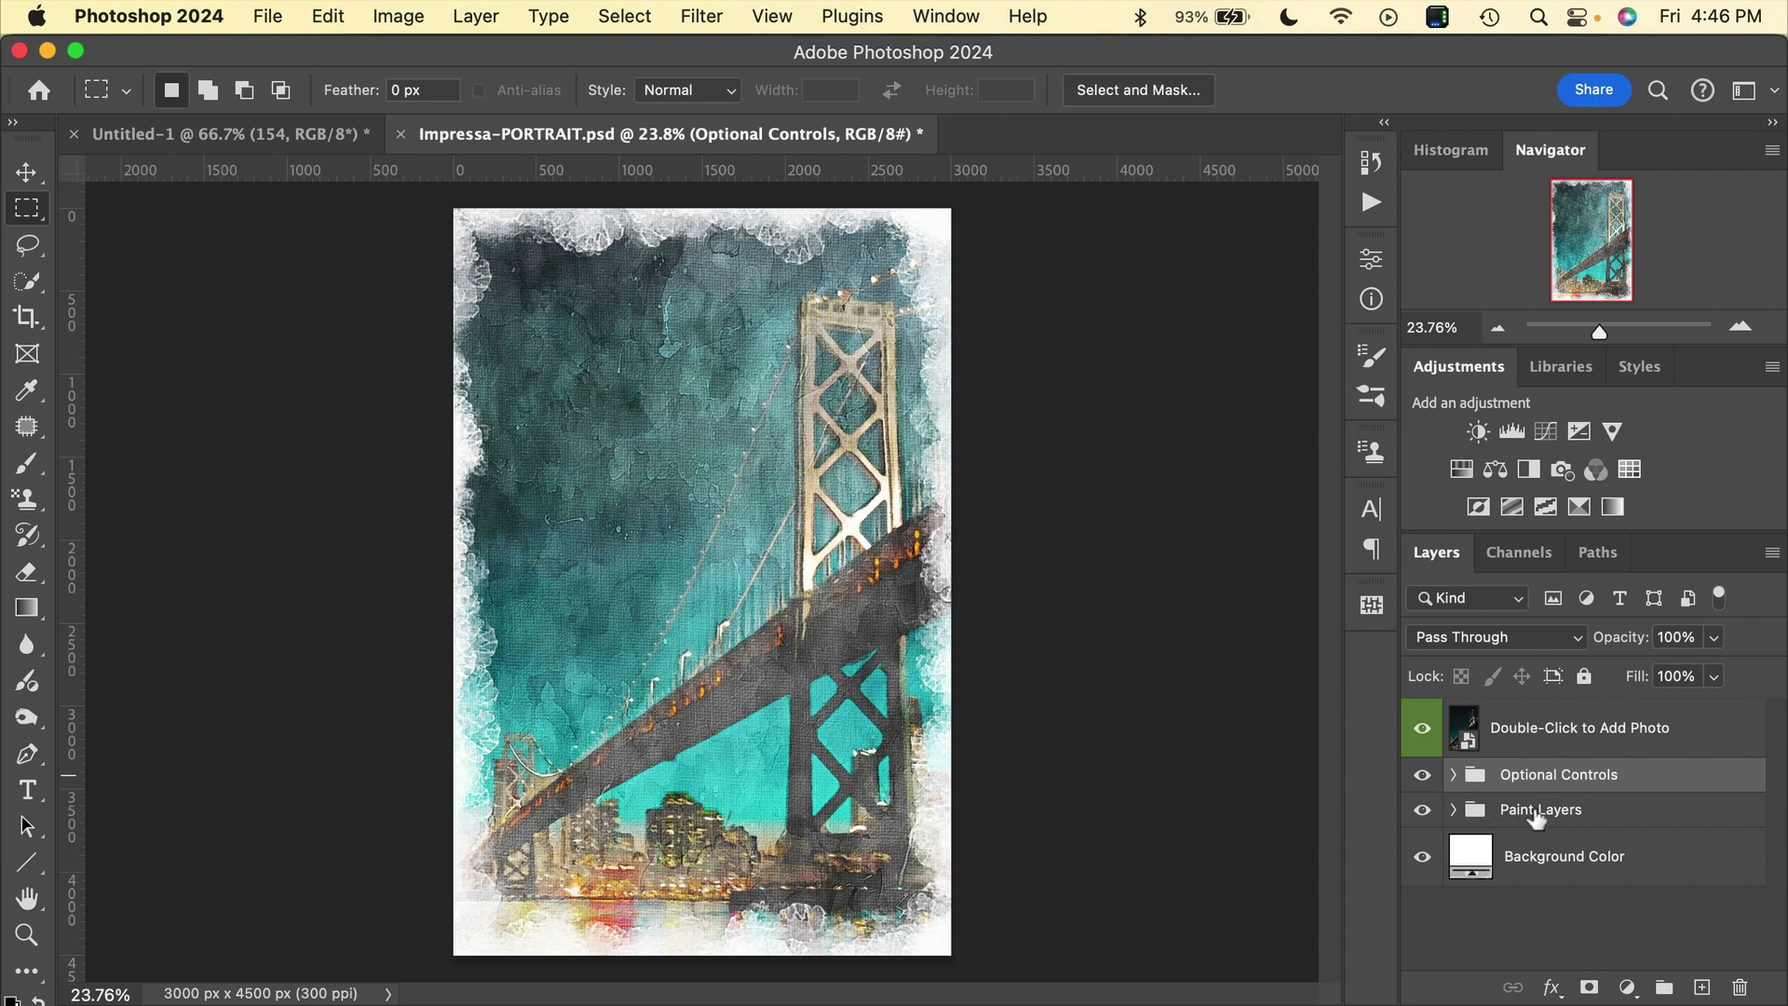
{"action": "left_click", "coordinate": [1541, 817]}
{"action": "left_click", "coordinate": [1454, 810]}
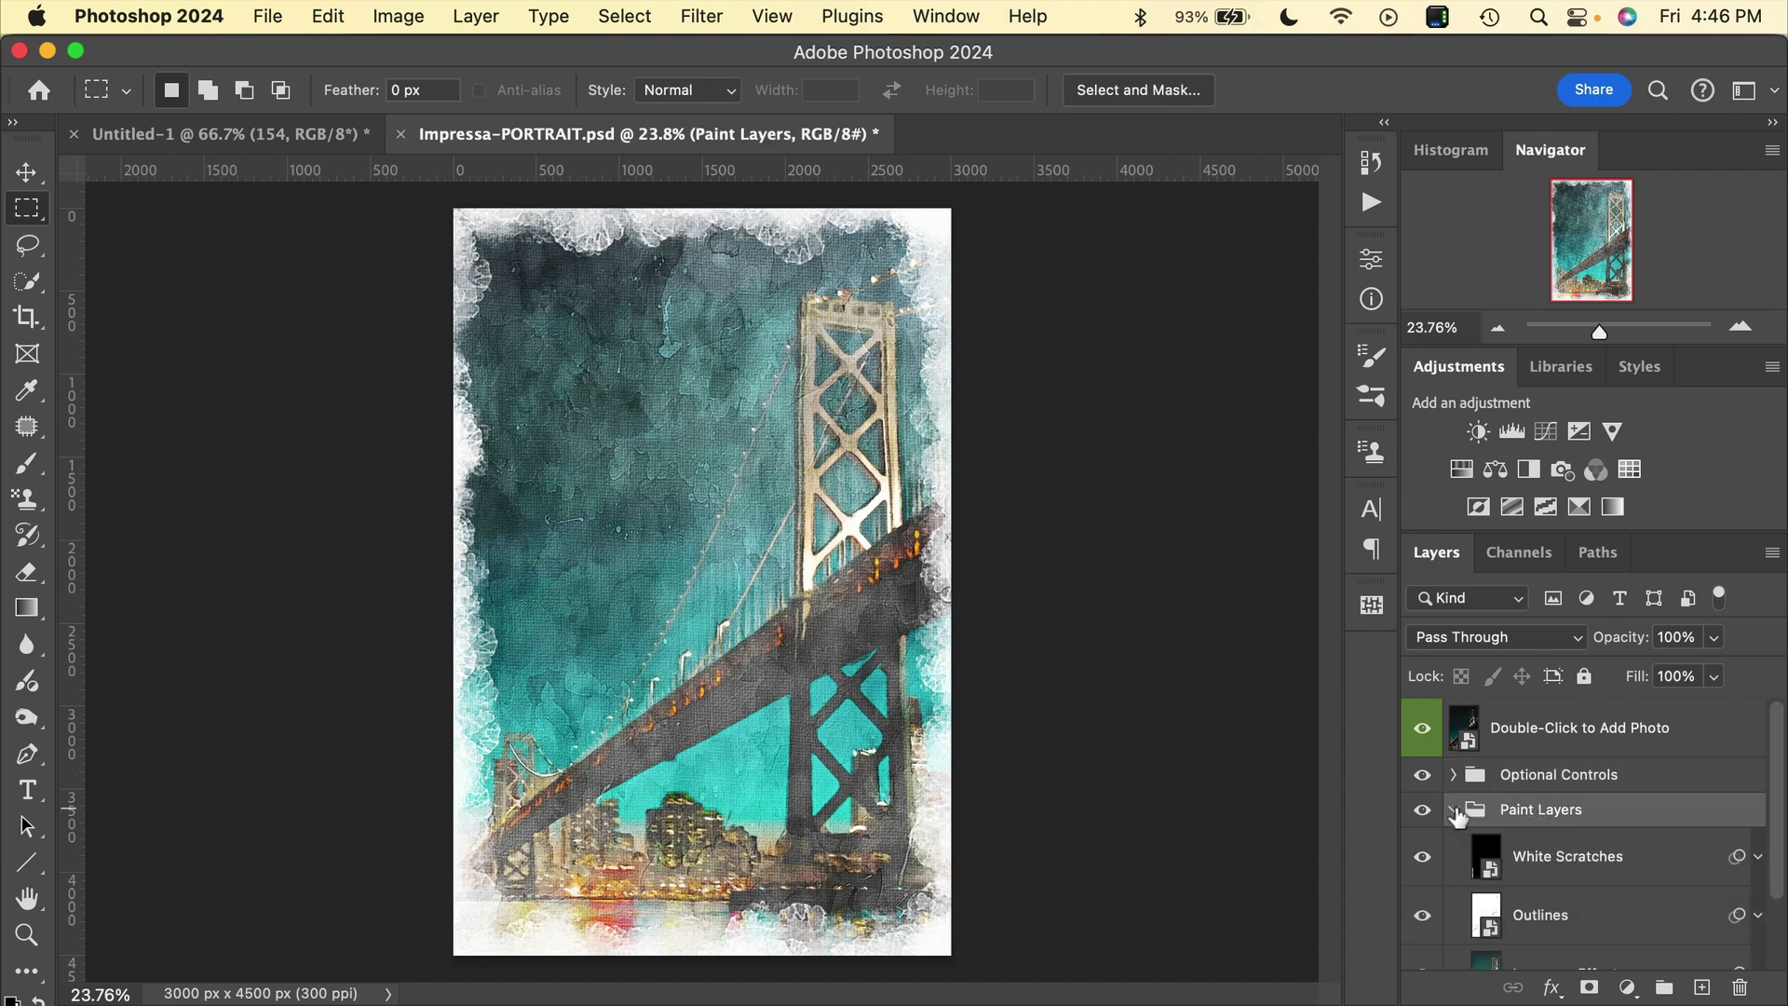
{"action": "scroll", "coordinate": [1525, 833], "scroll_direction": "down", "scroll_amount": 2}
{"action": "scroll", "coordinate": [1524, 833], "scroll_direction": "down", "scroll_amount": 1}
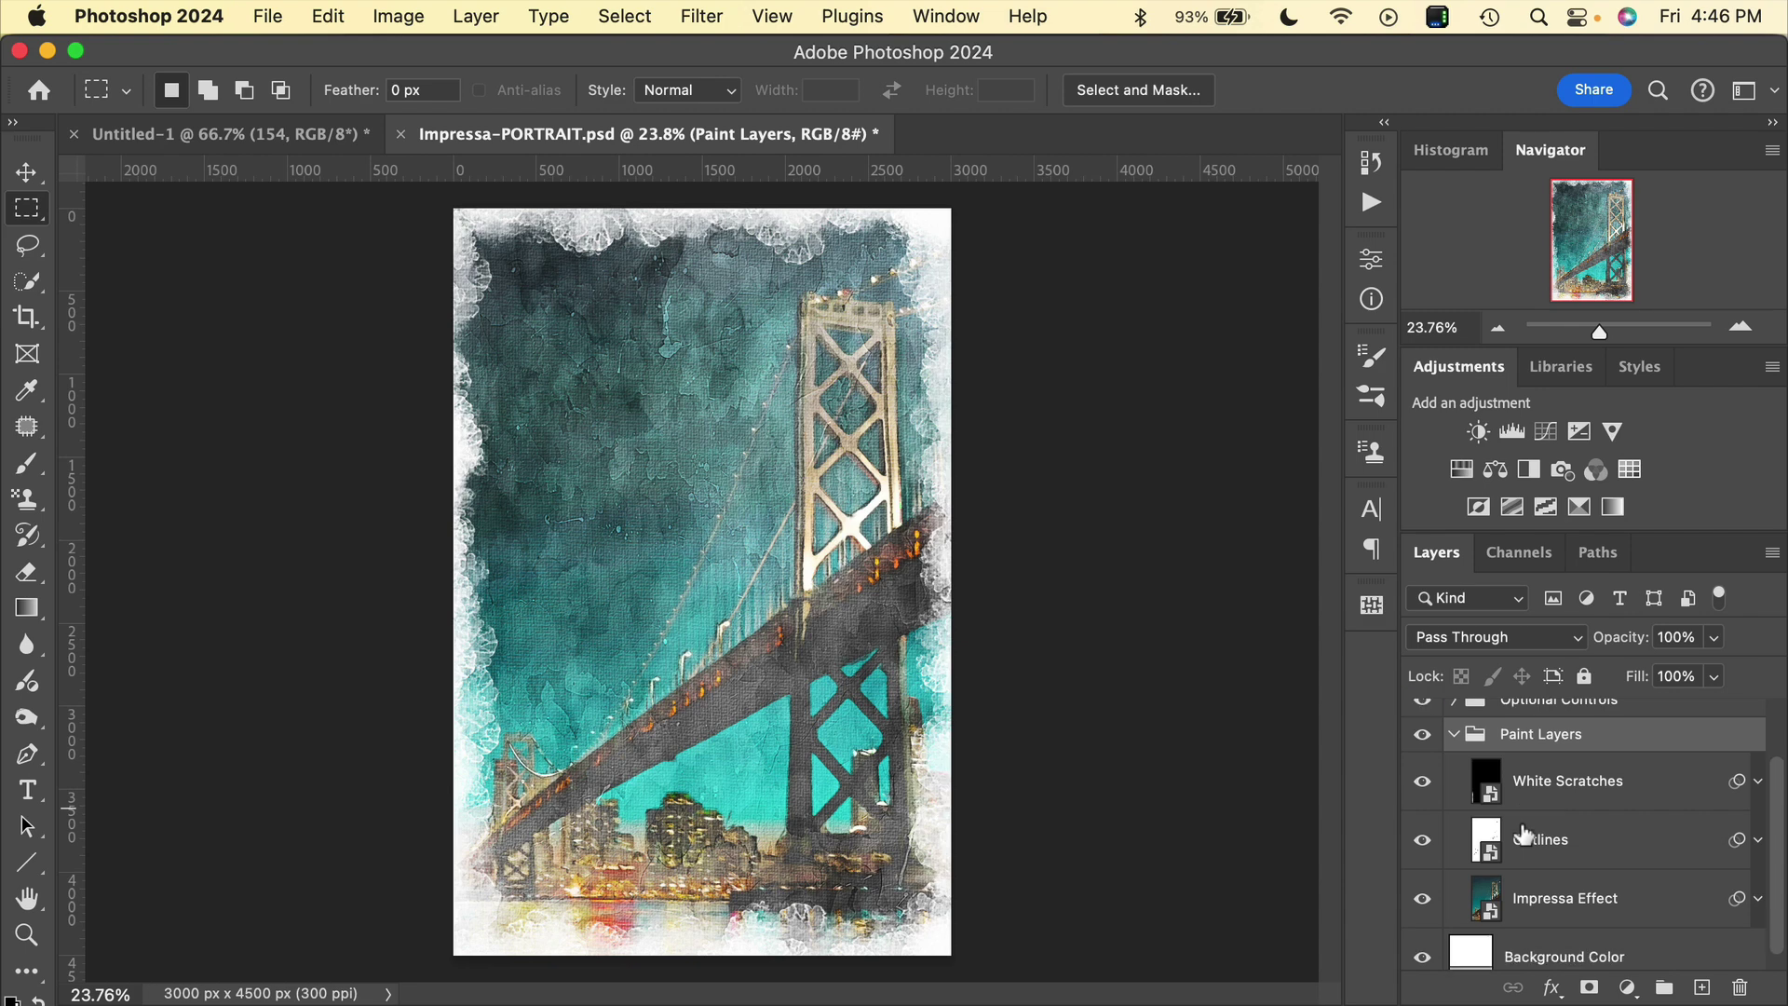
{"action": "scroll", "coordinate": [1535, 897], "scroll_direction": "down", "scroll_amount": 1}
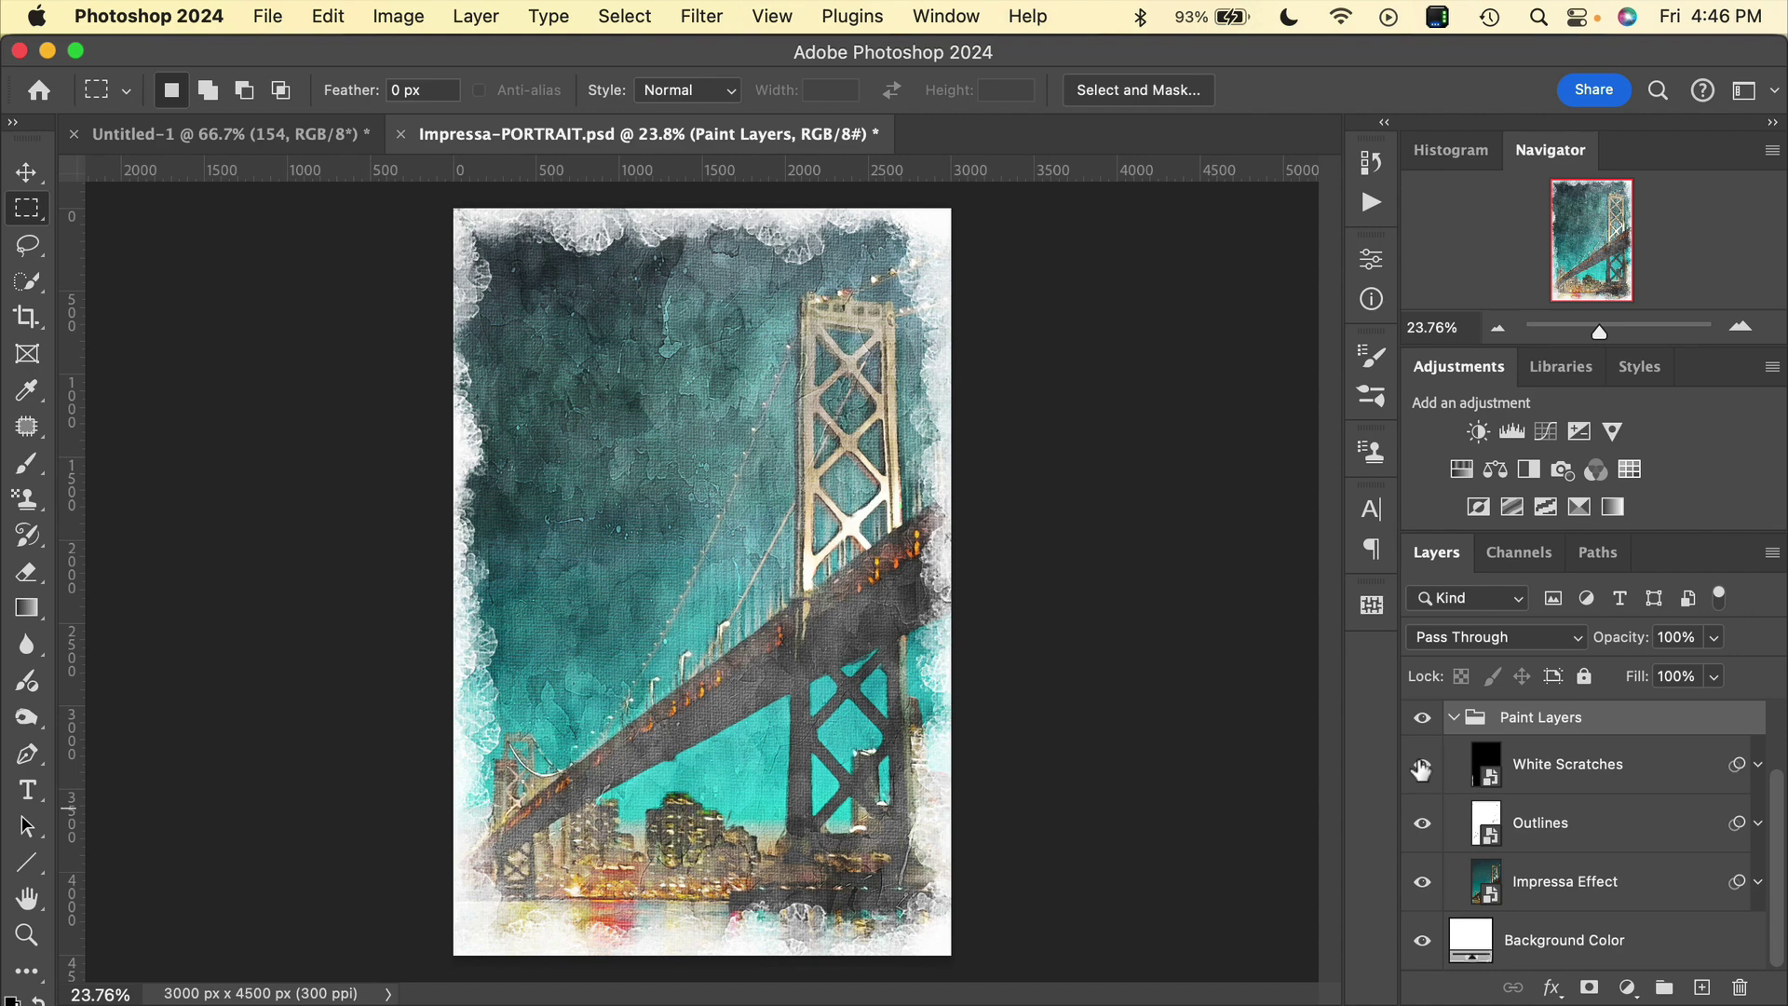
- Toggle the Outlines layer off and on to compare, and try other opacities for it before returning to 50%
{"action": "left_click", "coordinate": [1491, 787]}
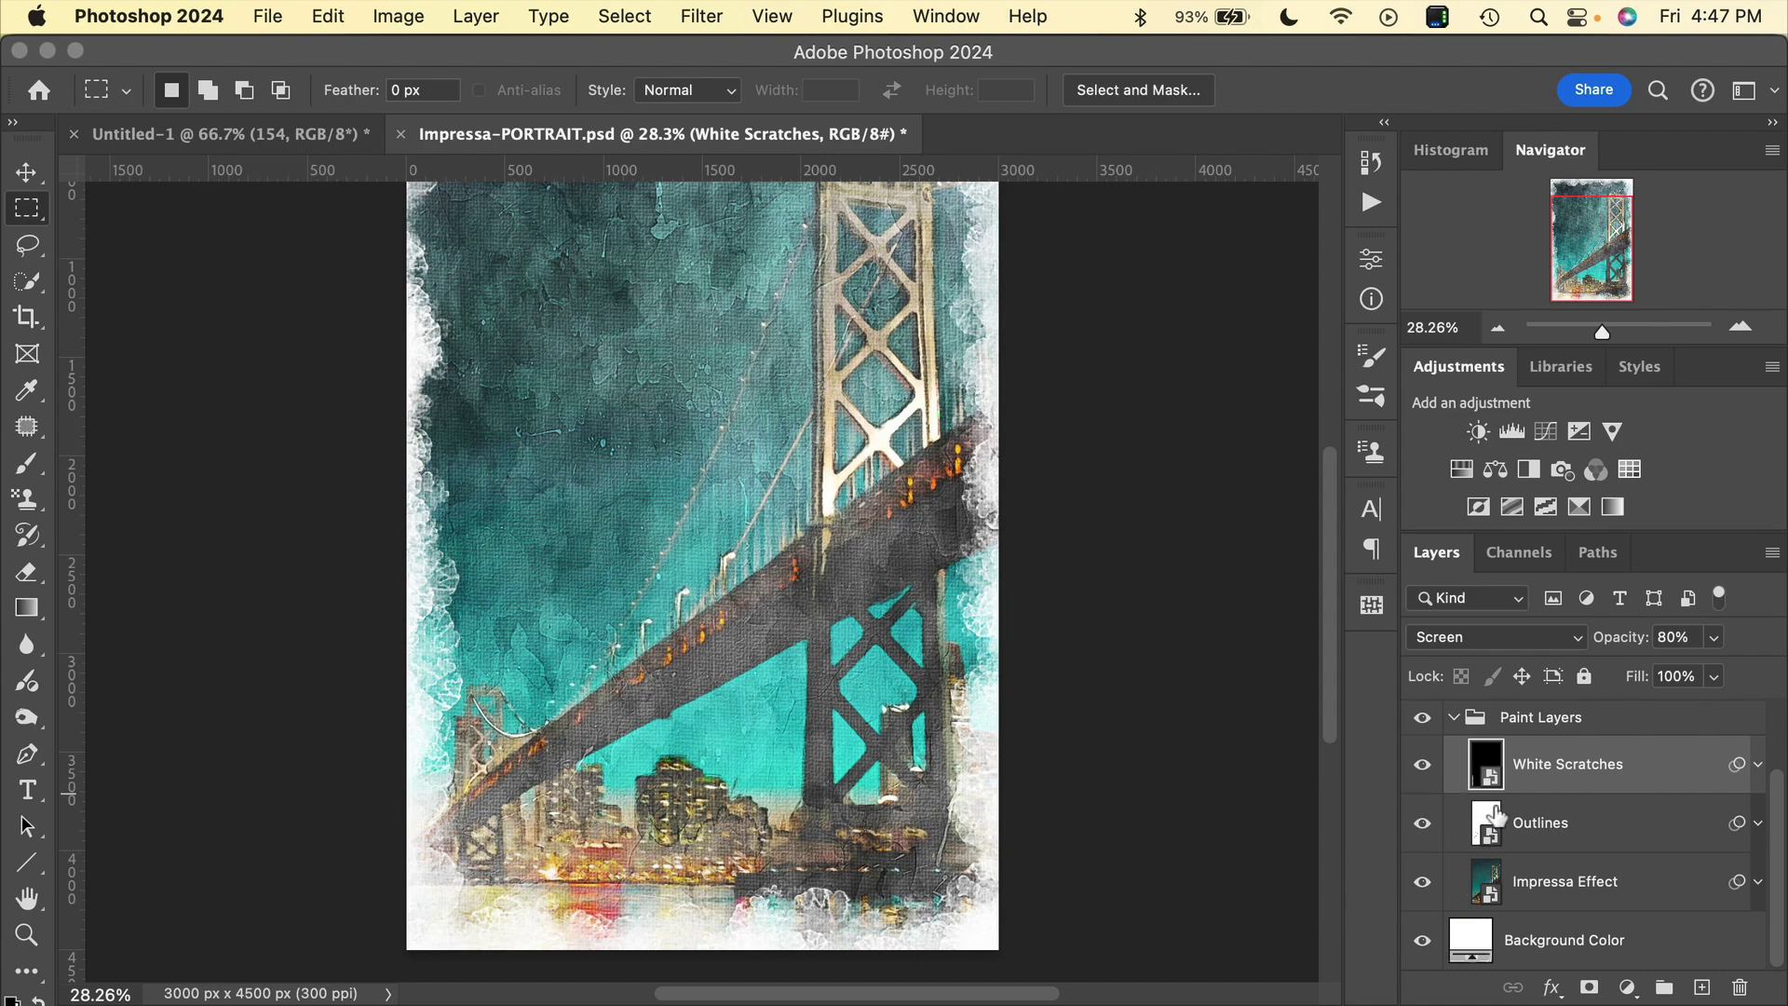
{"action": "left_click", "coordinate": [1422, 829]}
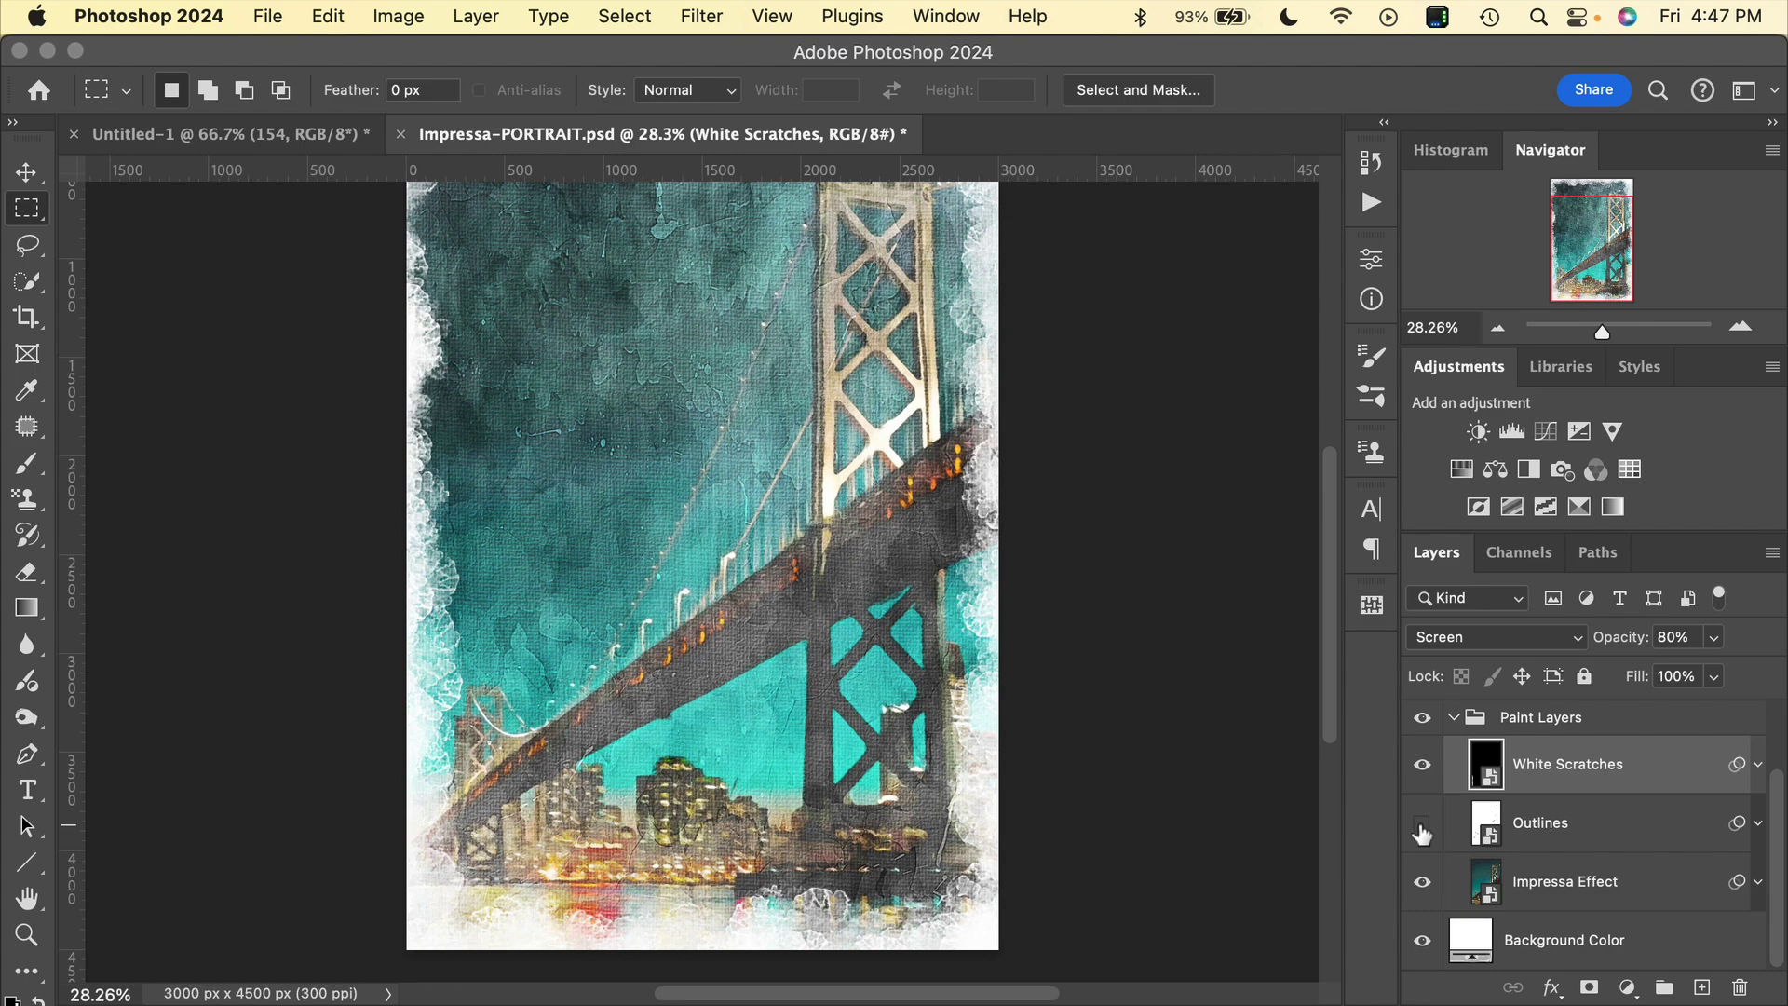
{"action": "left_click", "coordinate": [1423, 832]}
{"action": "left_click", "coordinate": [1422, 831]}
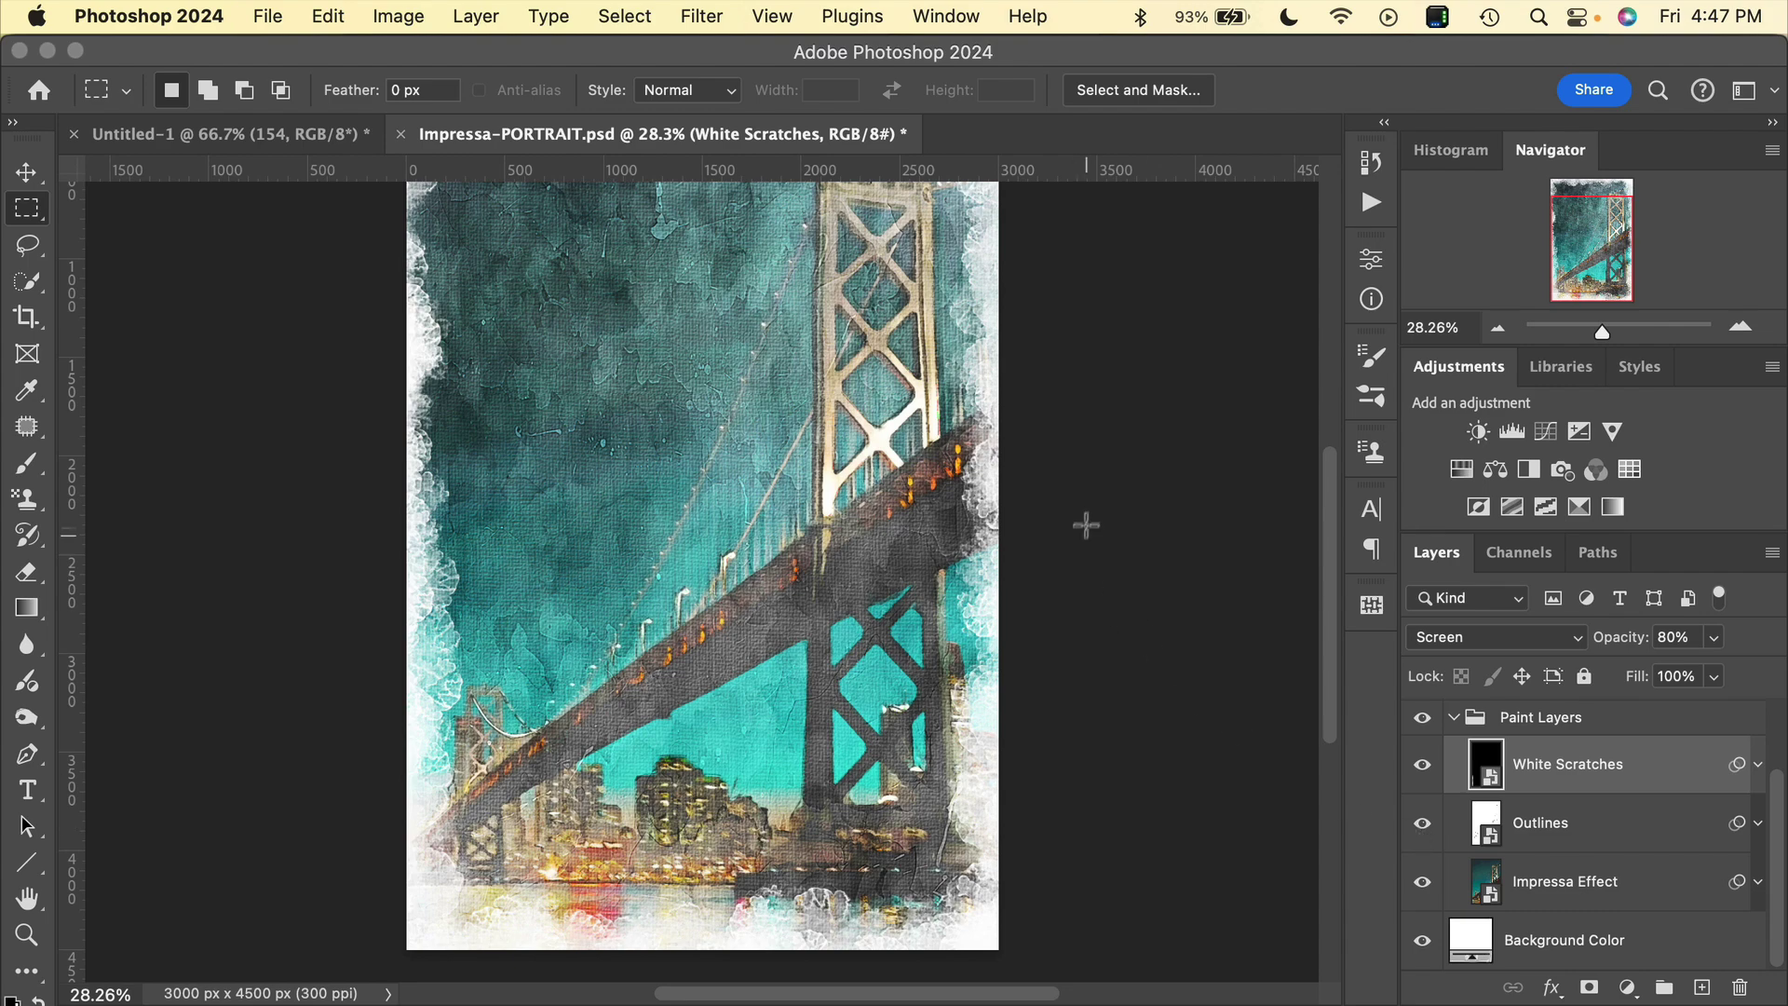
{"action": "left_click", "coordinate": [1596, 836]}
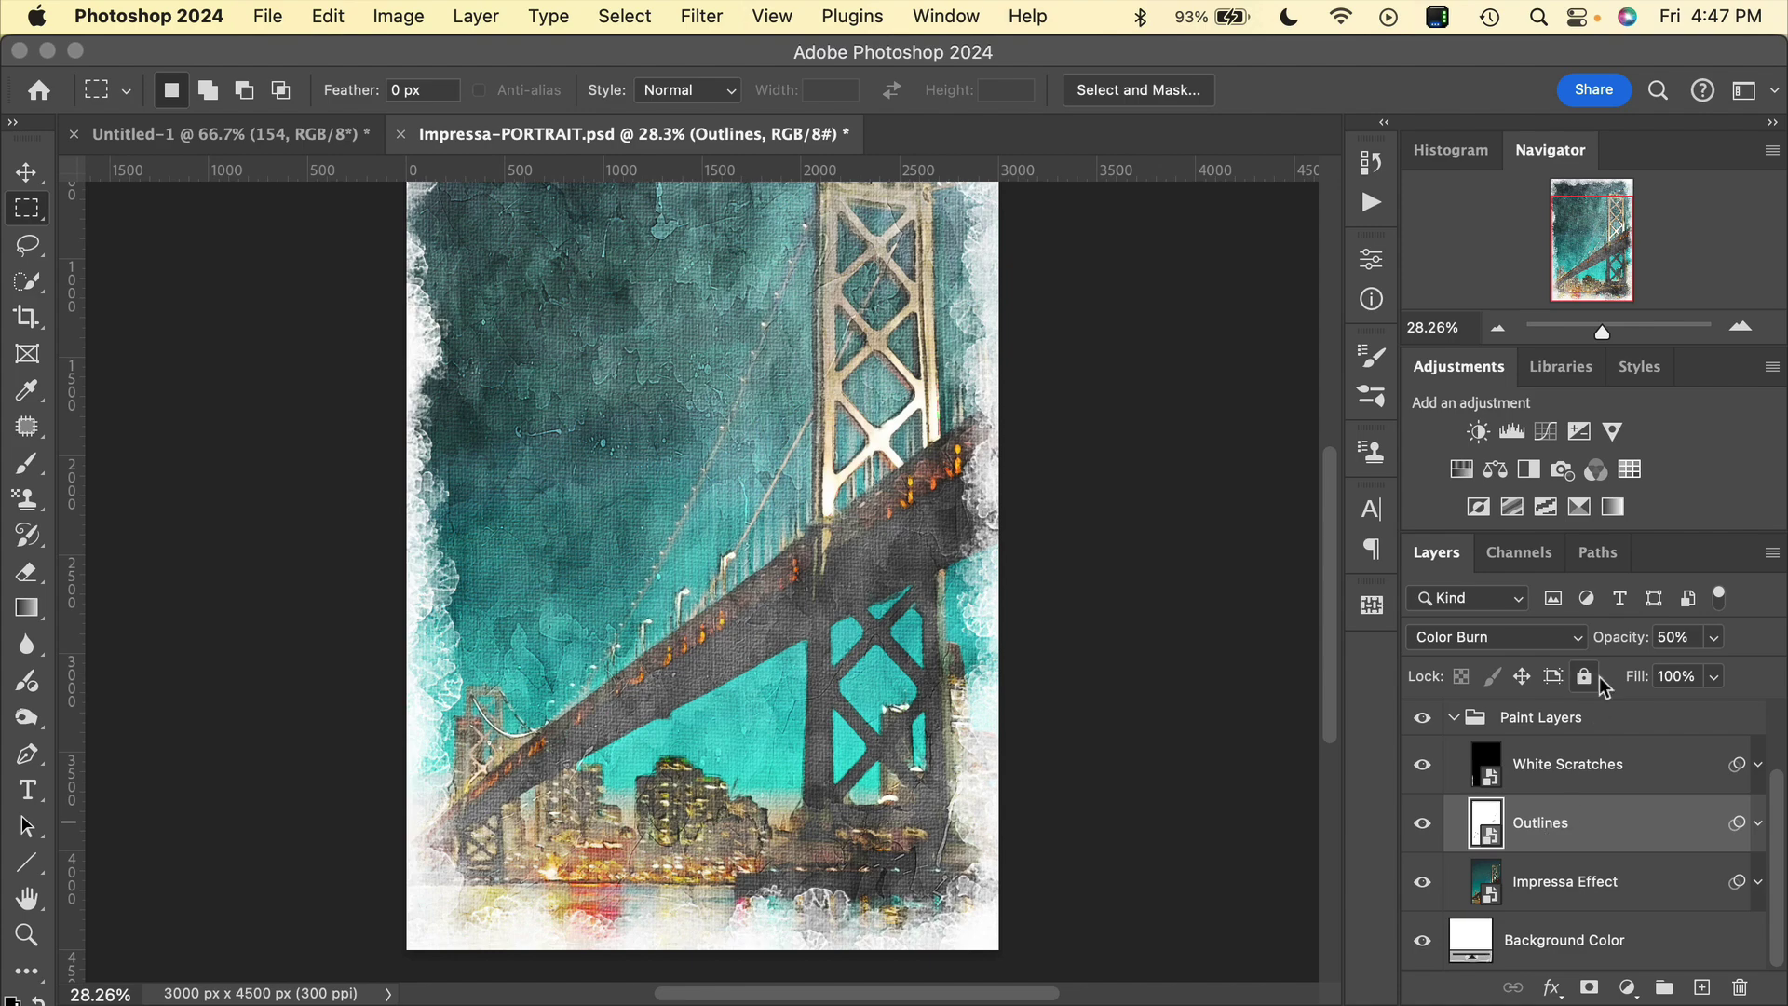
{"action": "left_click_drag", "start_coordinate": [1611, 650], "coordinate": [1565, 648]}
- Expand the Impressa Effect layer to review its smart filters, then collapse both the filter list and the Paint Layers group
{"action": "left_click", "coordinate": [1756, 882]}
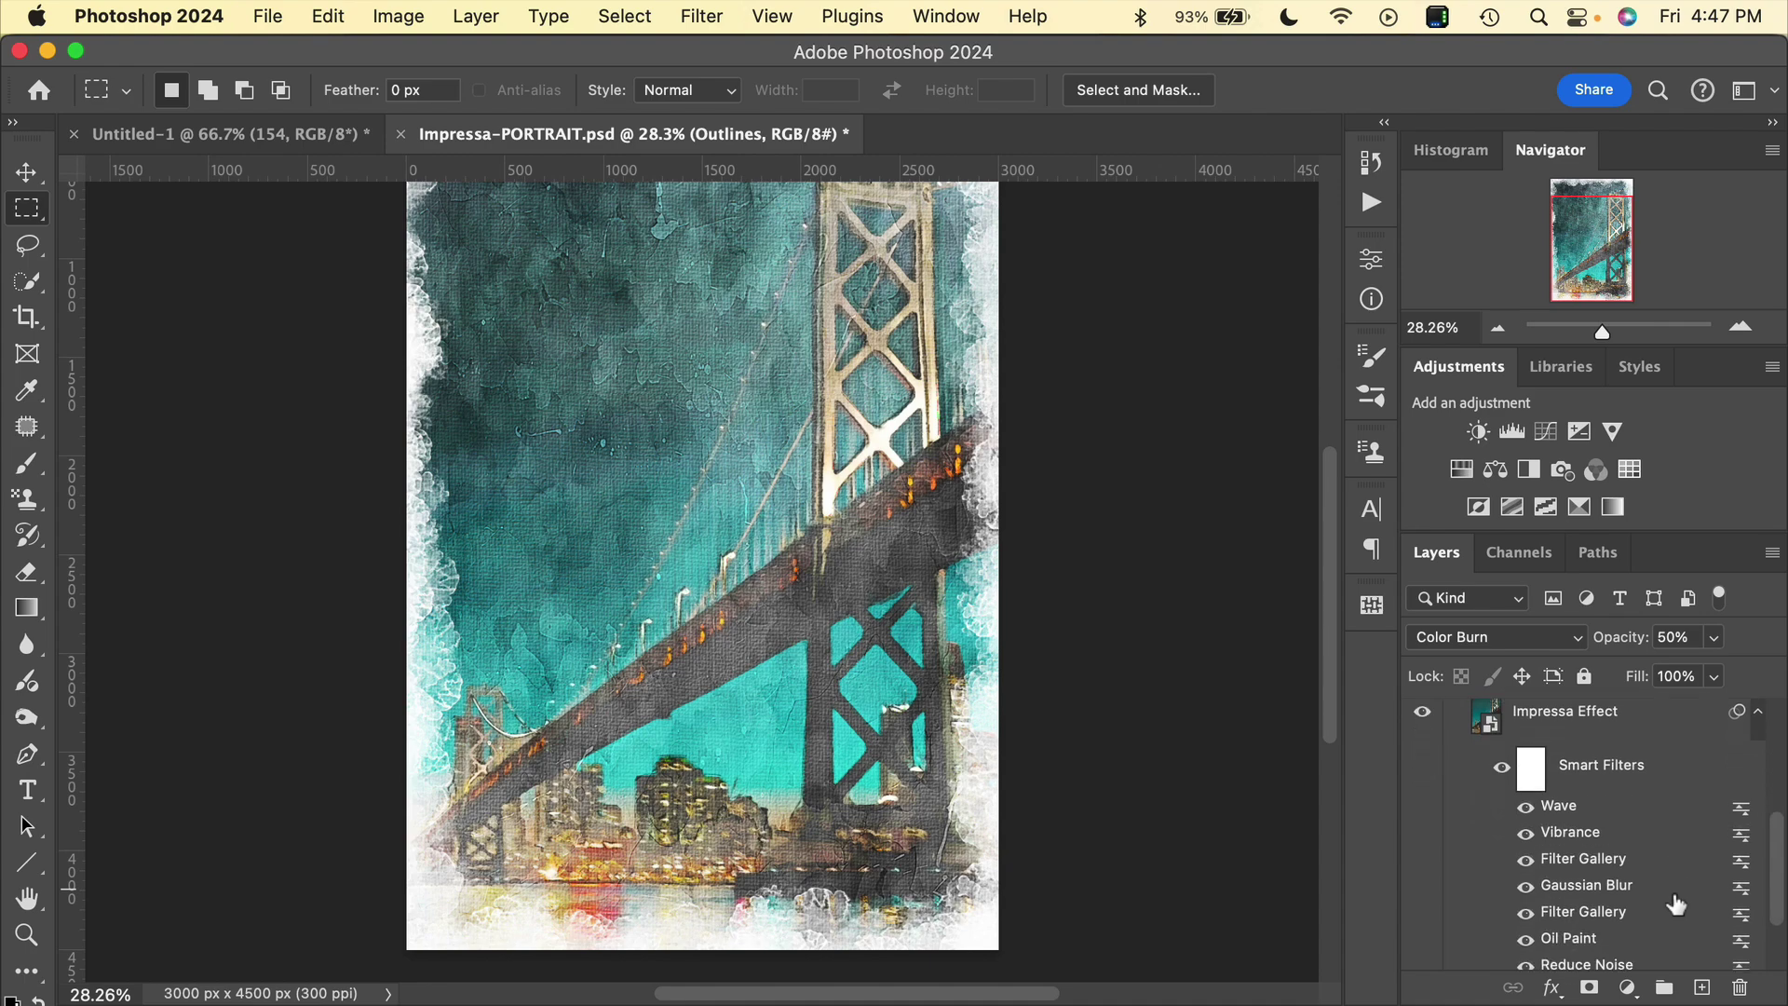
{"action": "scroll", "coordinate": [1604, 833], "scroll_direction": "down", "scroll_amount": 3}
{"action": "scroll", "coordinate": [1573, 810], "scroll_direction": "up", "scroll_amount": 2}
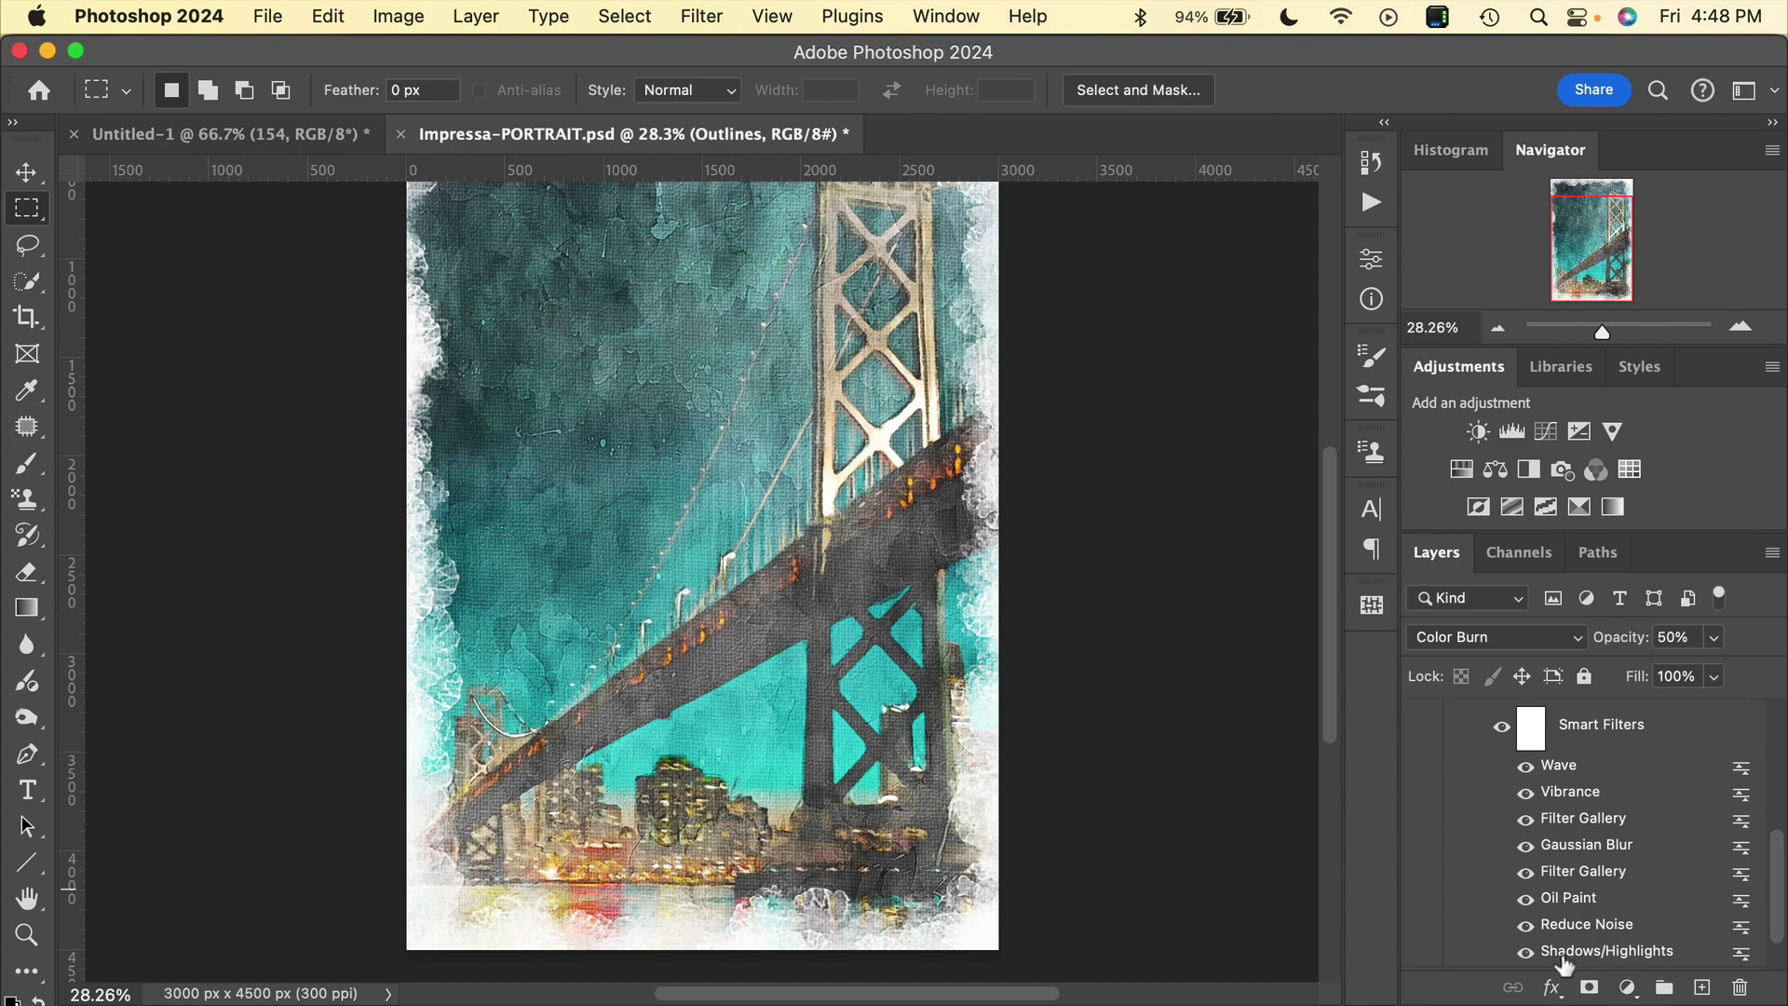
{"action": "scroll", "coordinate": [1583, 894], "scroll_direction": "up", "scroll_amount": 2}
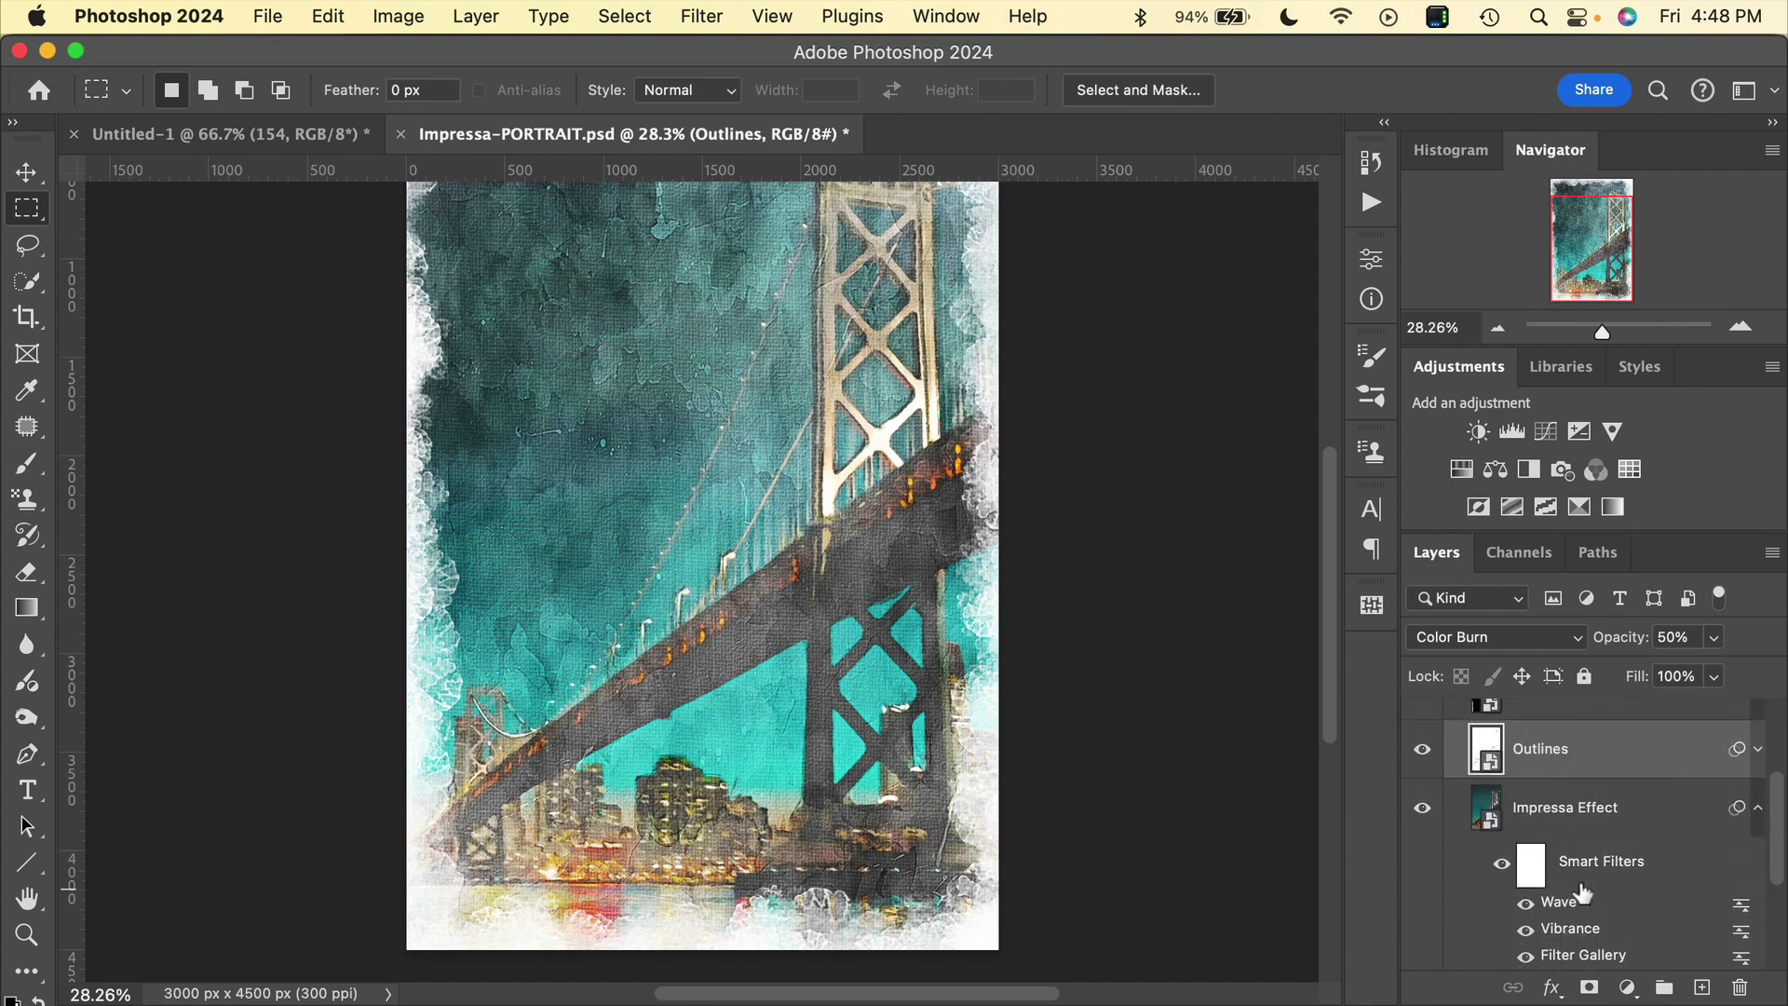
{"action": "left_click", "coordinate": [1758, 825]}
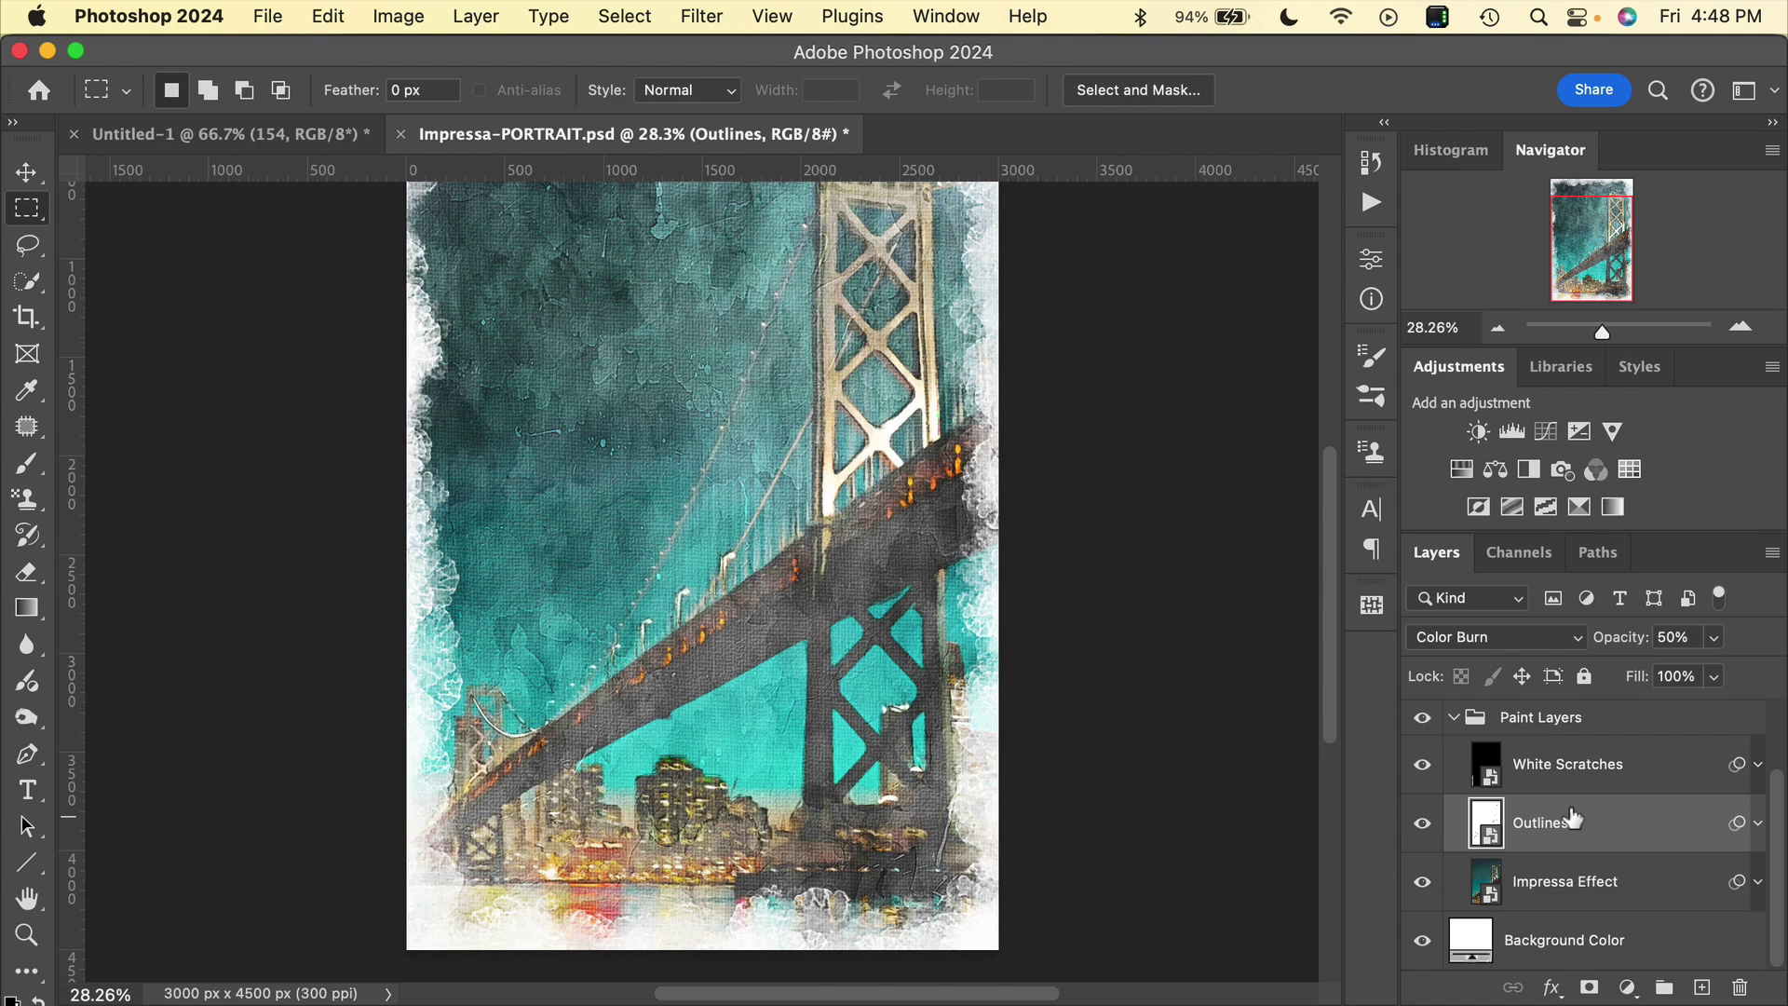
{"action": "left_click", "coordinate": [1455, 722]}
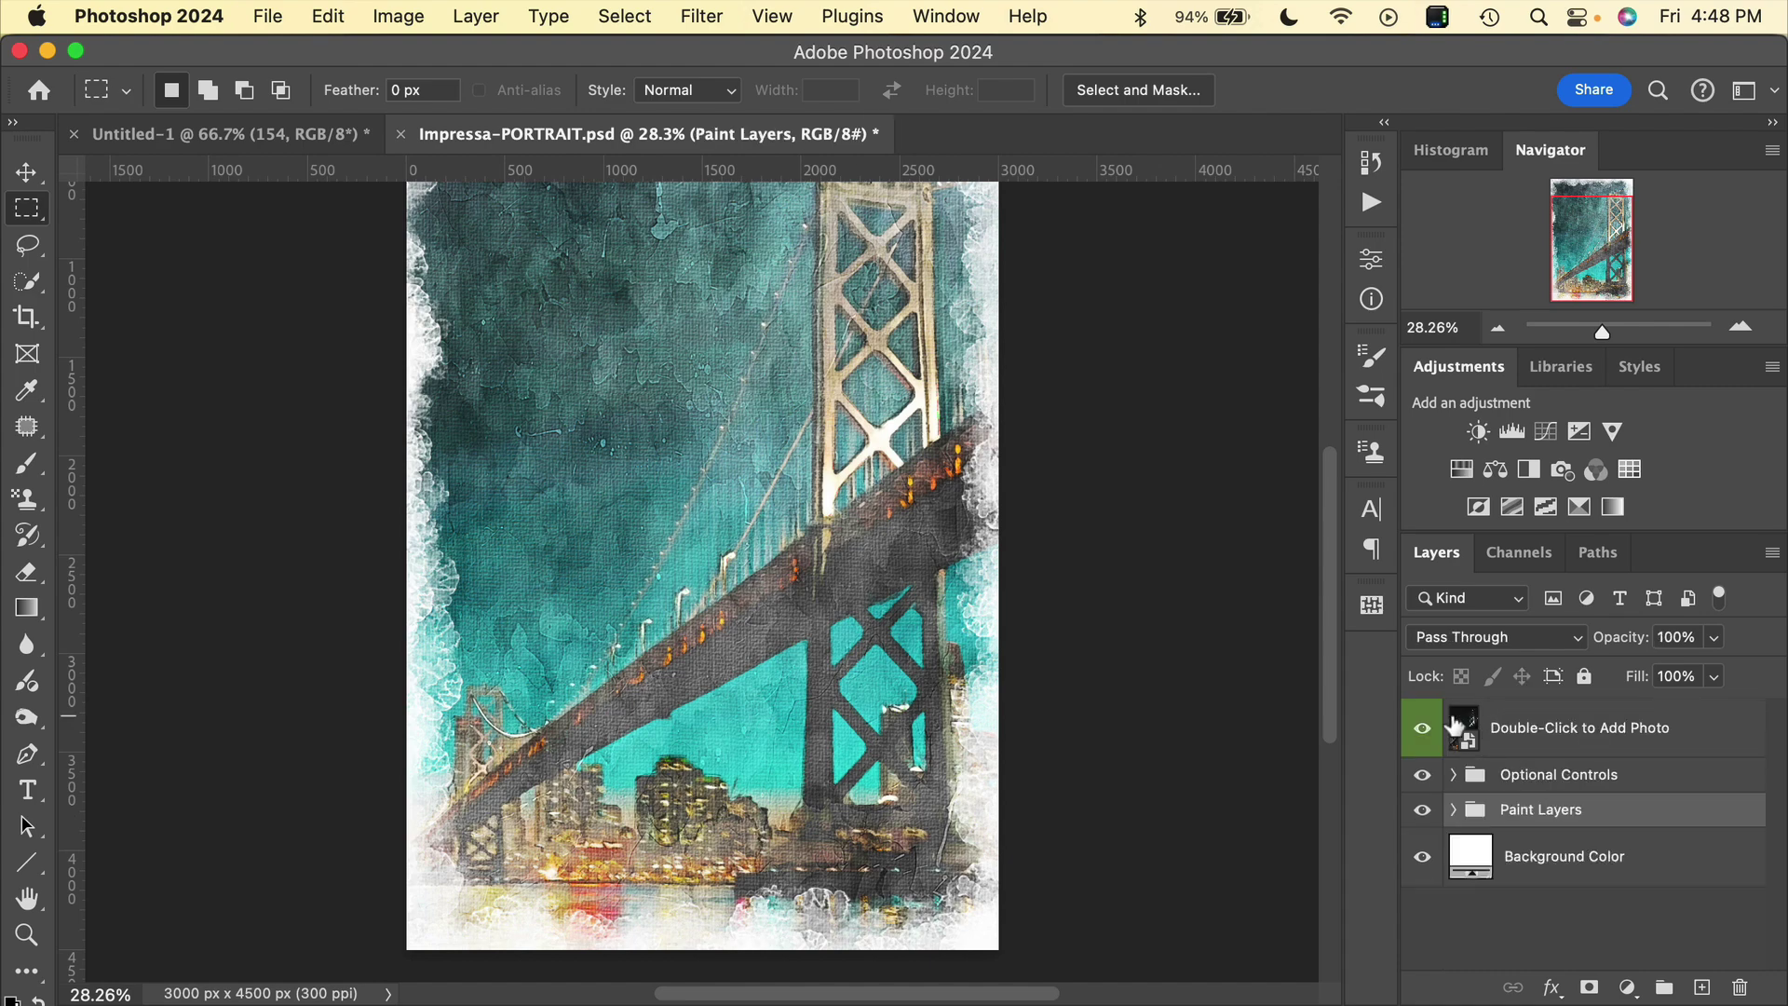
- Open the Background Color layer's fill colour for editing and try various dark grey and dark red shades, such as 2a2626 and 491818
{"action": "double_click", "coordinate": [1472, 861]}
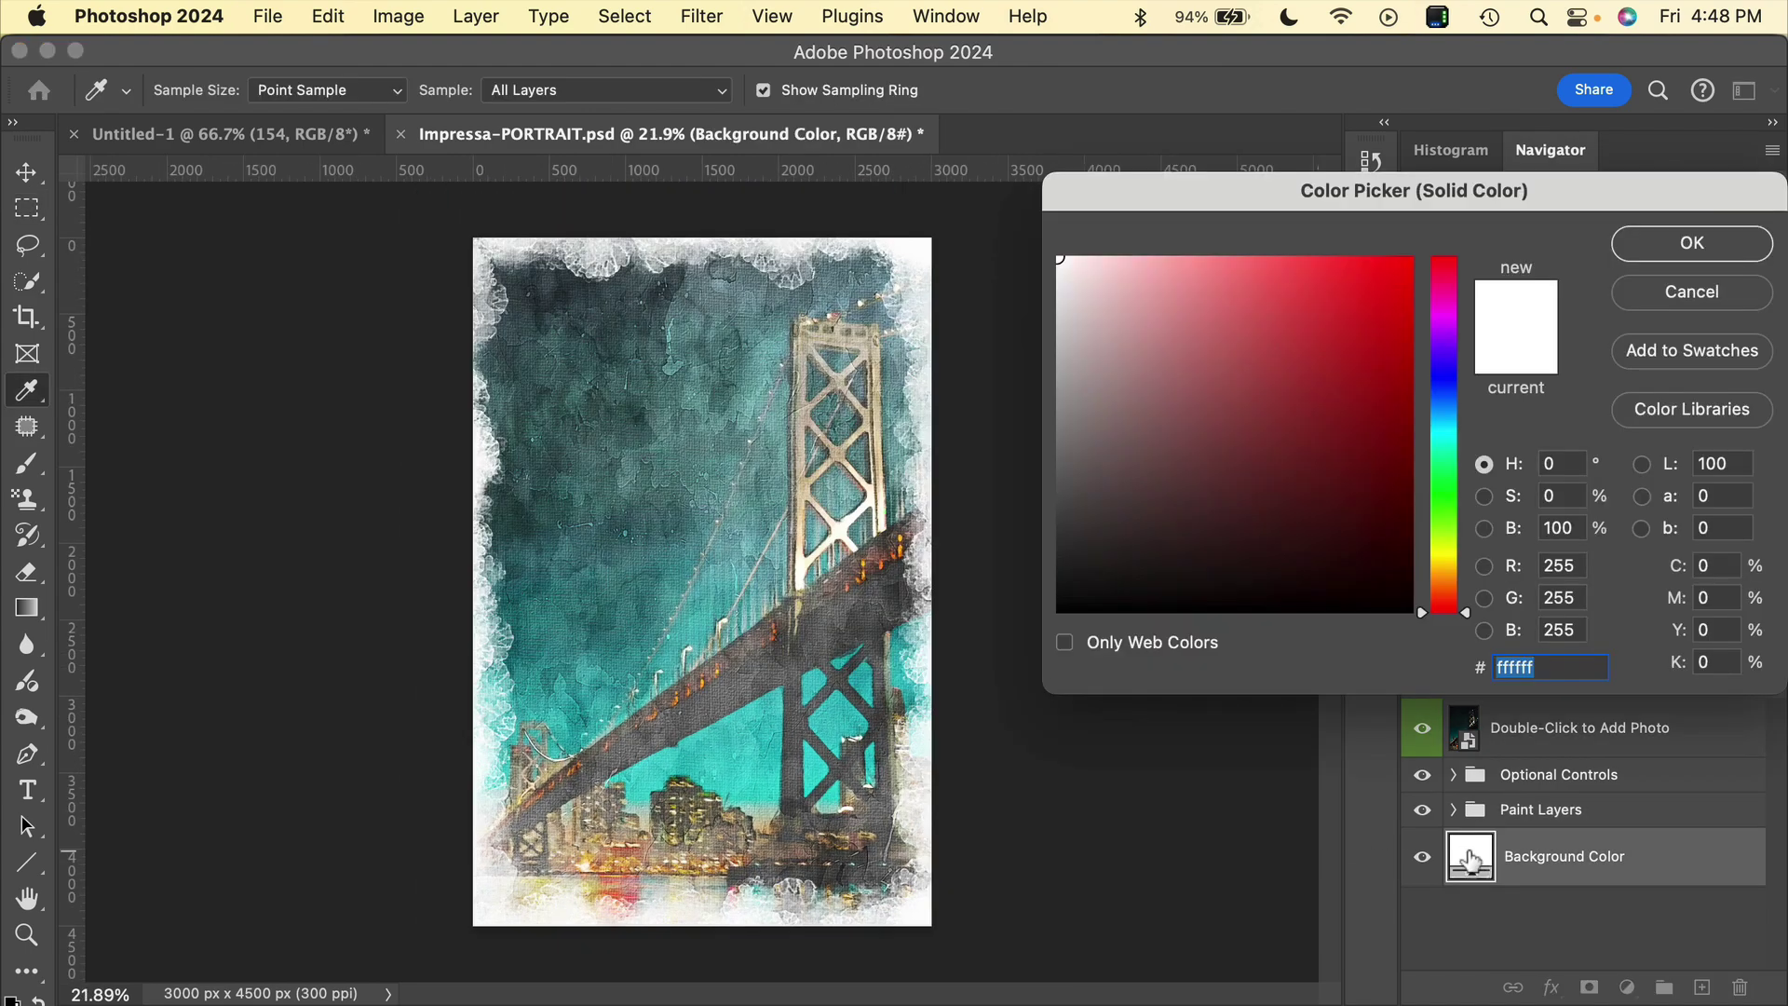
{"action": "left_click", "coordinate": [1071, 493]}
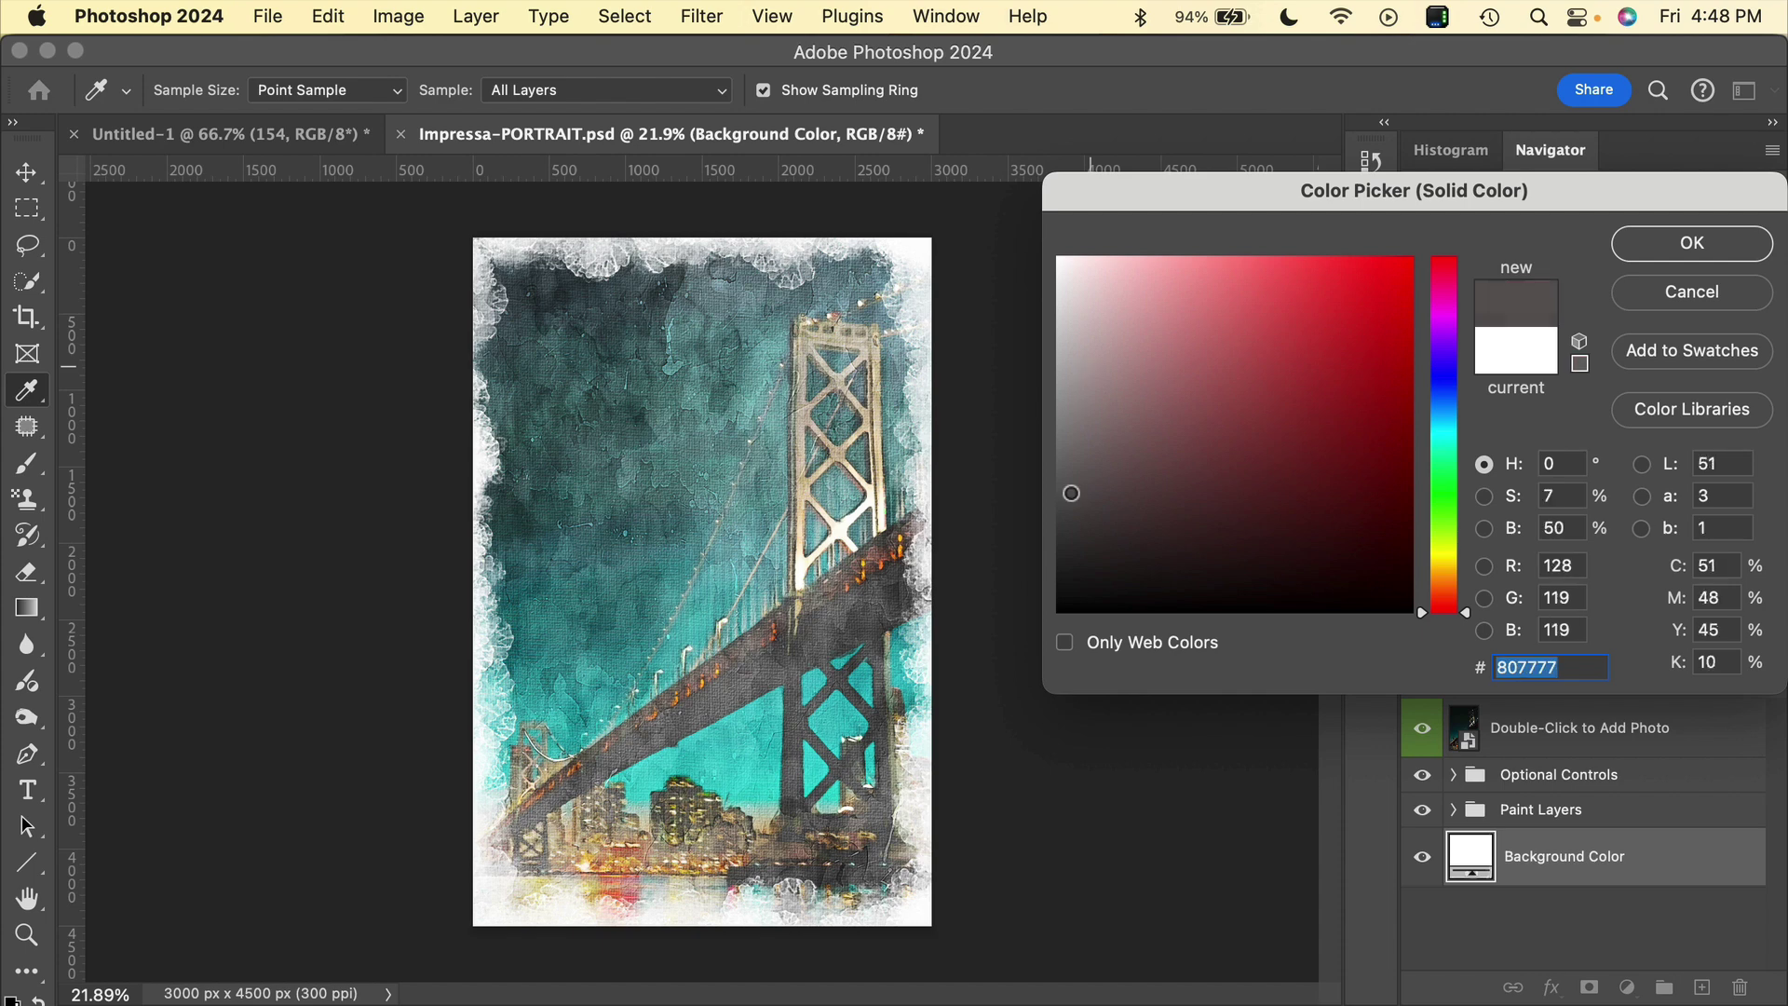
{"action": "mouse_move", "coordinate": [1071, 492]}
{"action": "left_mouse_down"}
{"action": "mouse_move", "coordinate": [1098, 522]}
{"action": "mouse_move", "coordinate": [1094, 554]}
{"action": "left_mouse_up"}
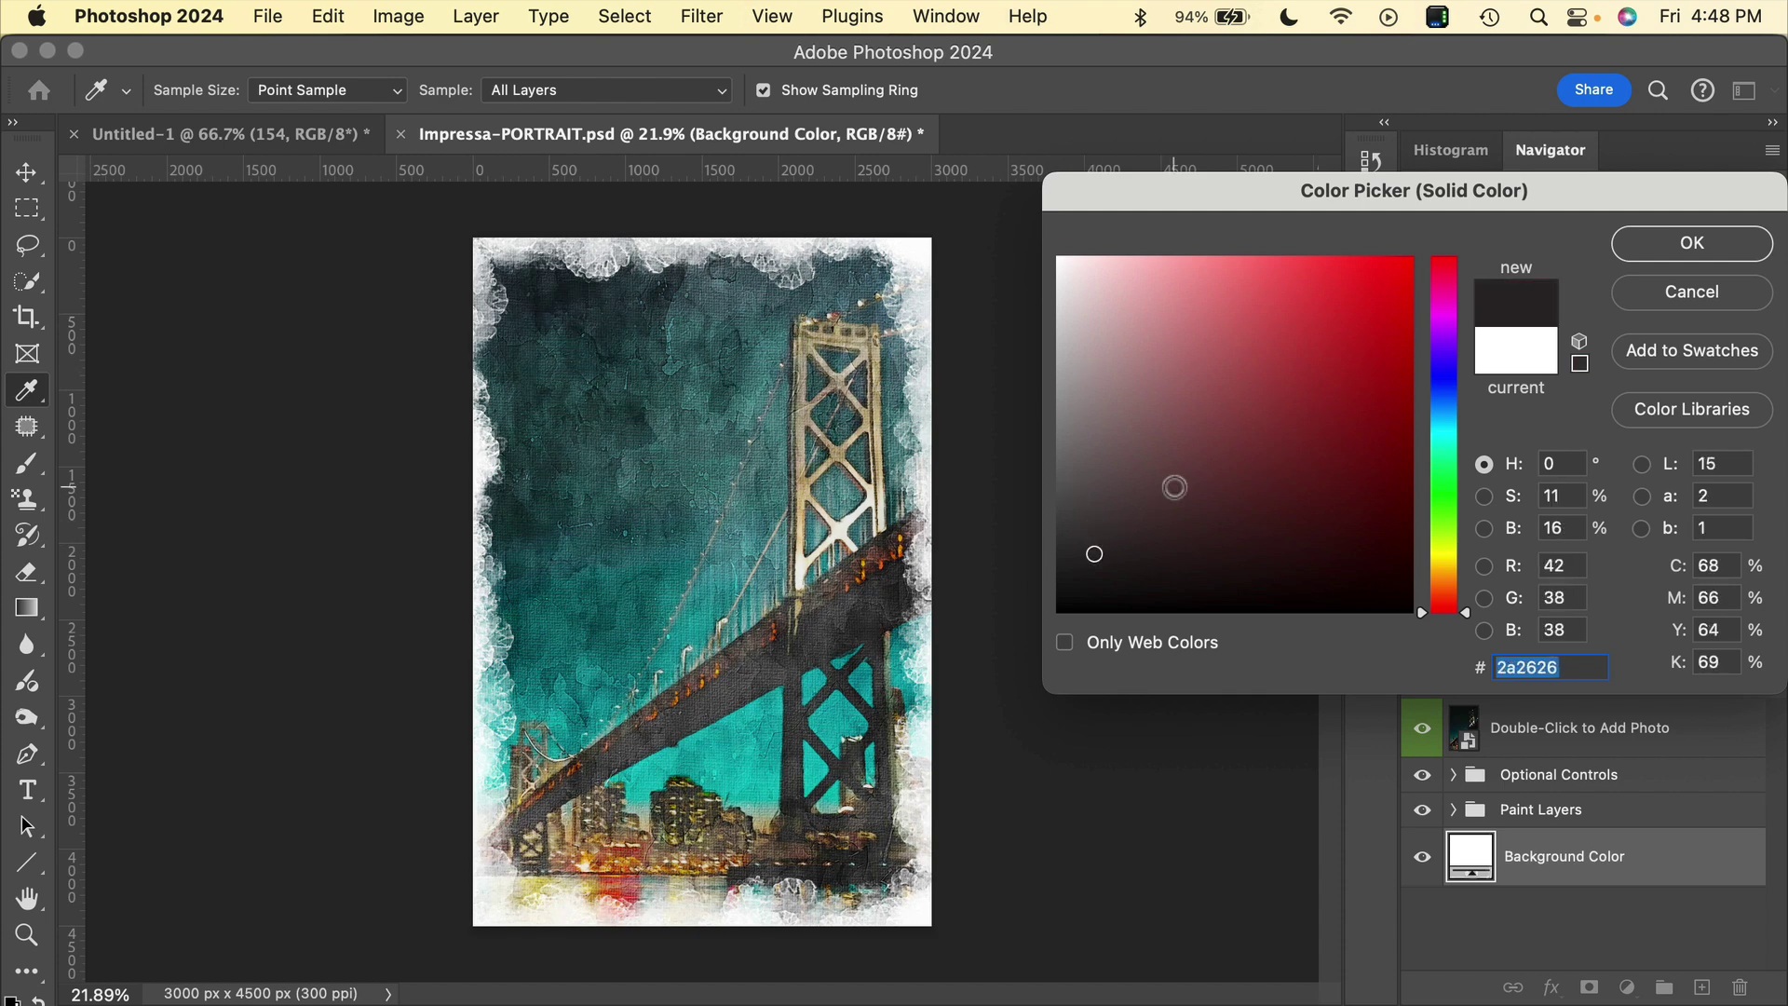
{"action": "left_click", "coordinate": [1175, 487]}
{"action": "left_click", "coordinate": [1291, 427]}
{"action": "left_click", "coordinate": [1241, 581]}
{"action": "left_click", "coordinate": [1305, 534]}
{"action": "left_click", "coordinate": [1206, 549]}
{"action": "left_click", "coordinate": [1264, 510]}
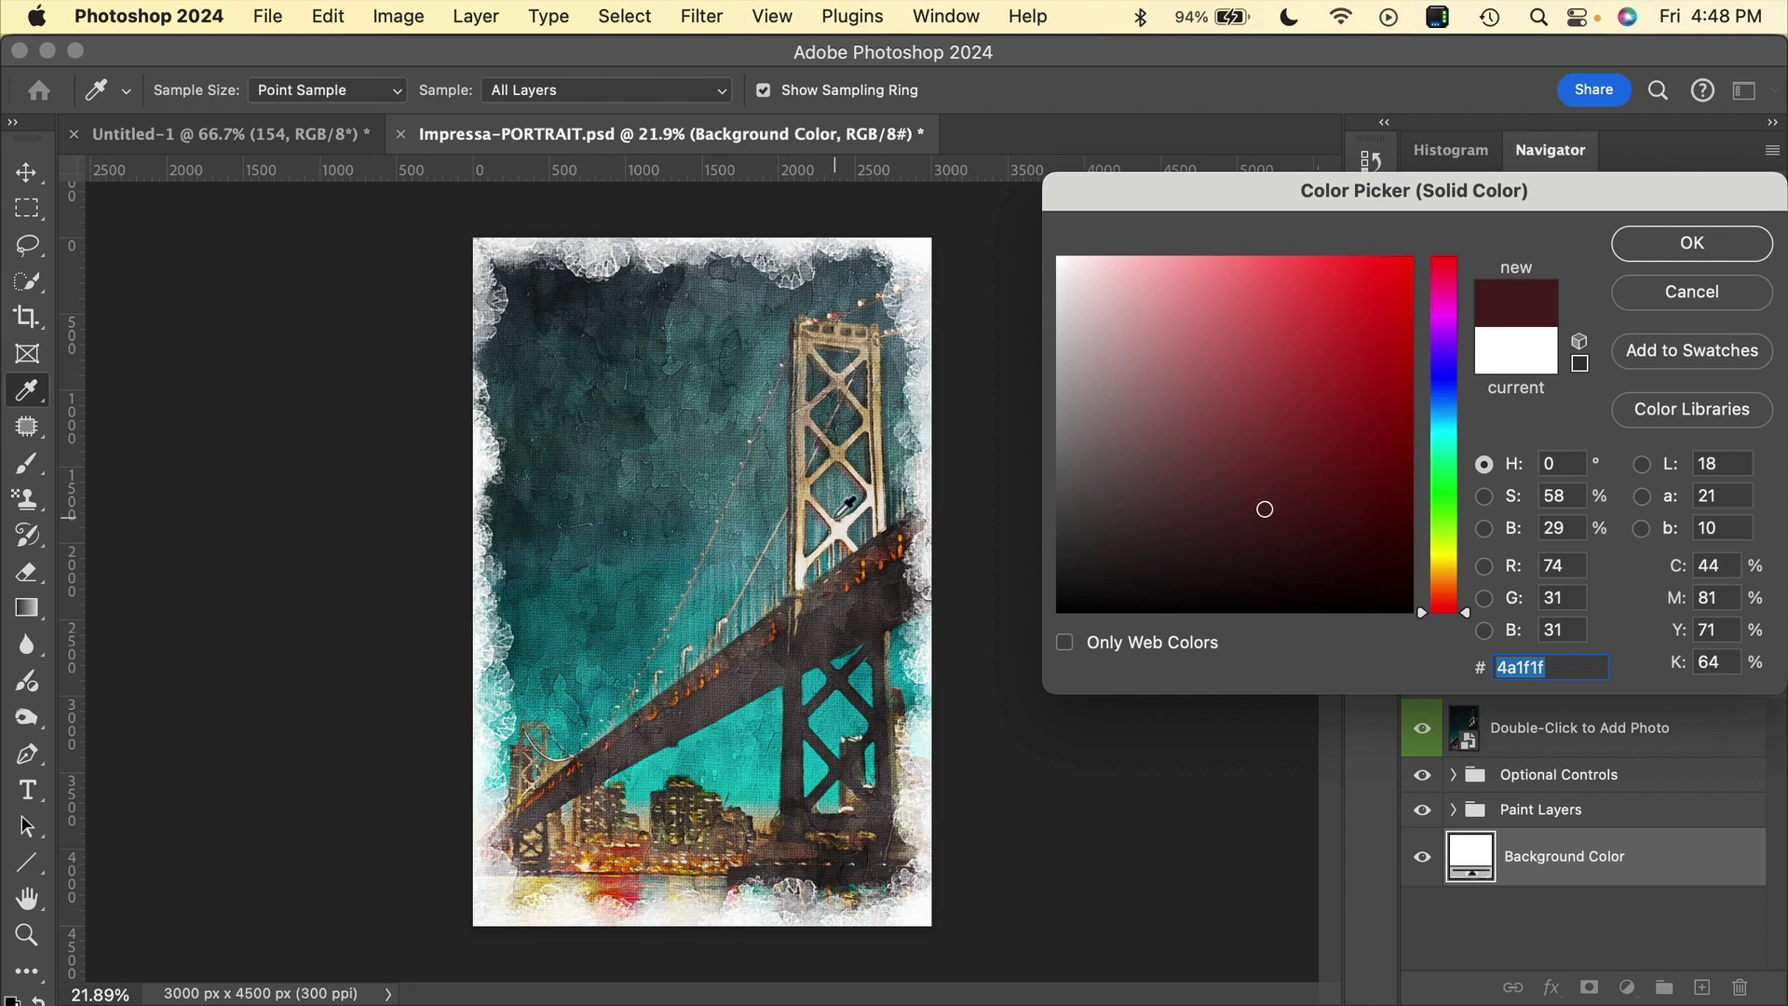
{"action": "left_click", "coordinate": [1257, 441]}
{"action": "left_click", "coordinate": [1294, 511]}
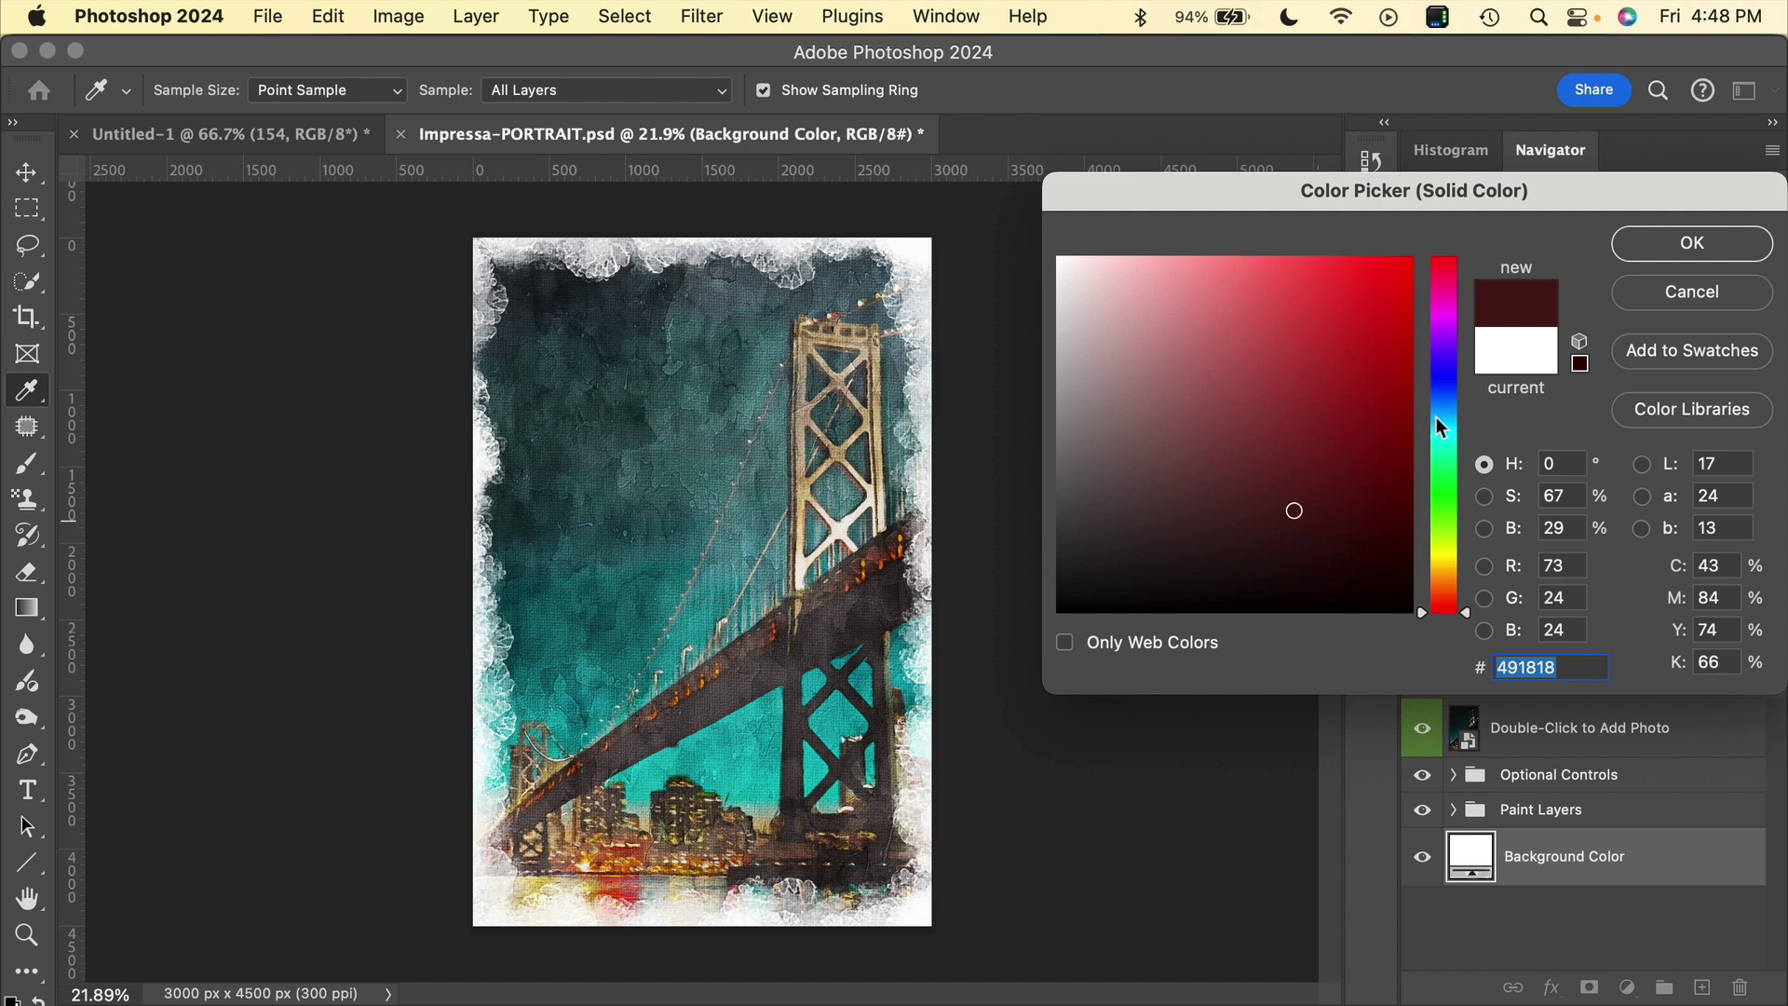
- Try an olive (494518) and a deep blue (0e0c49) background colour, and cancel the colour change
{"action": "left_click", "coordinate": [1445, 556]}
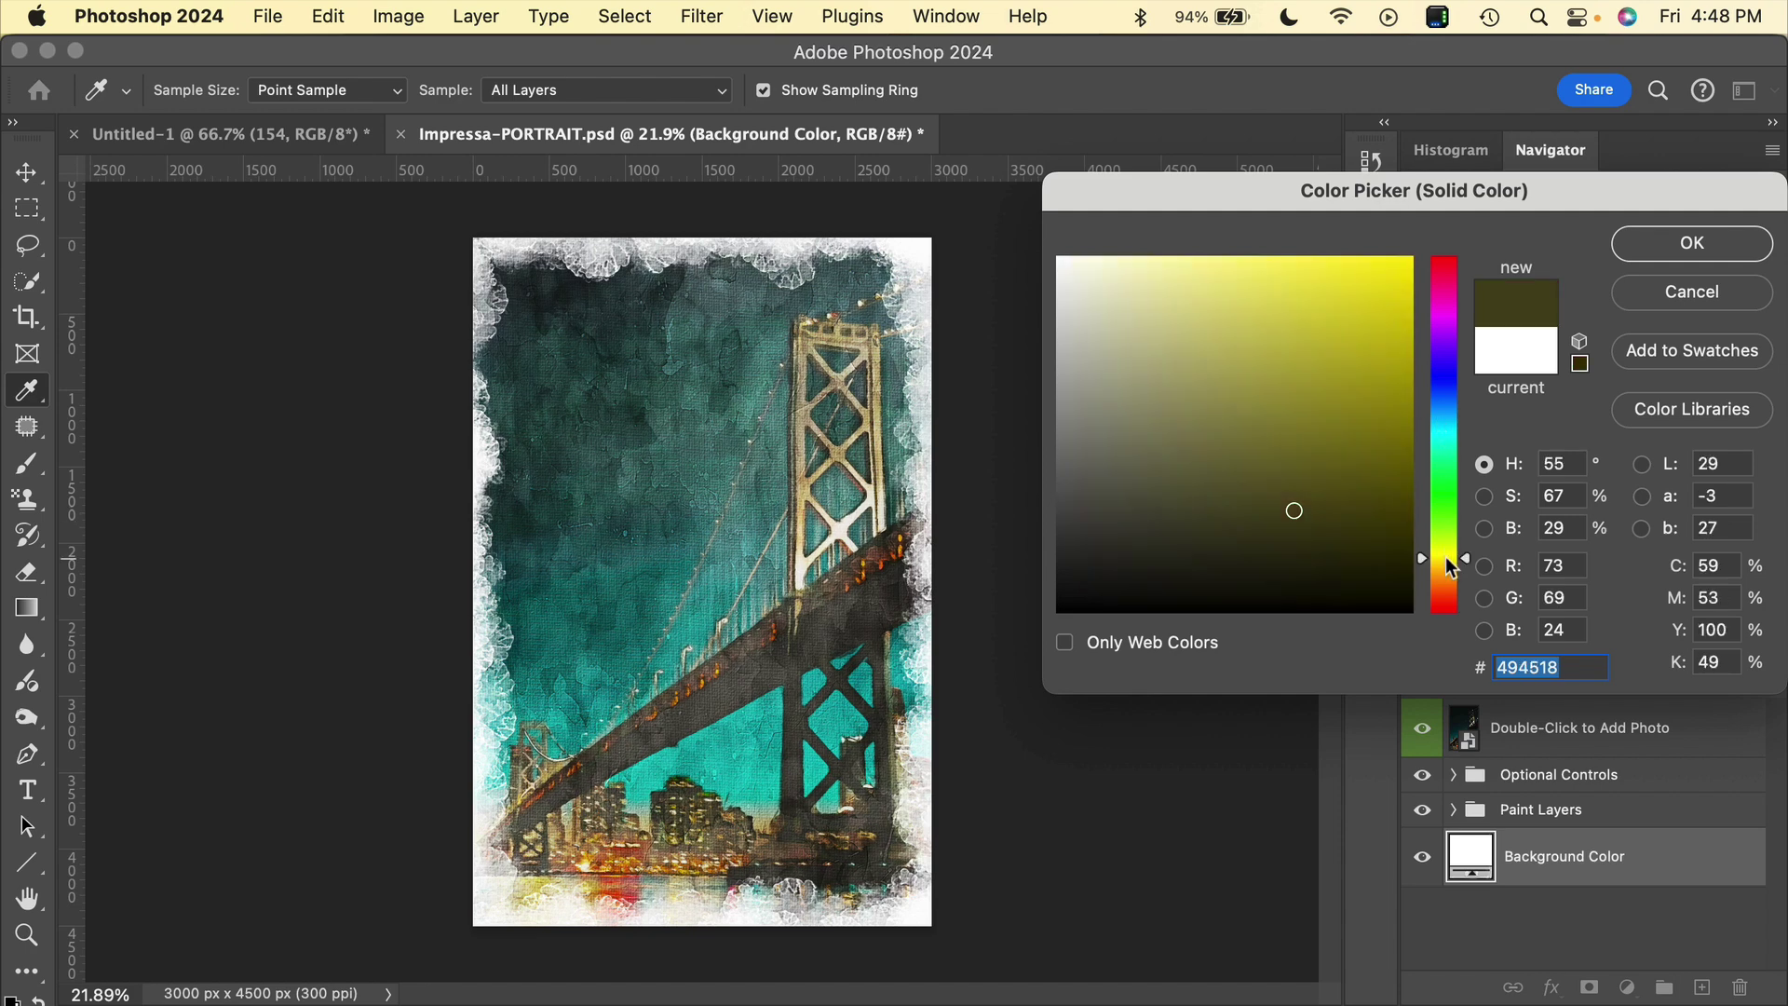
{"action": "left_click", "coordinate": [1351, 511]}
{"action": "left_click", "coordinate": [1449, 378]}
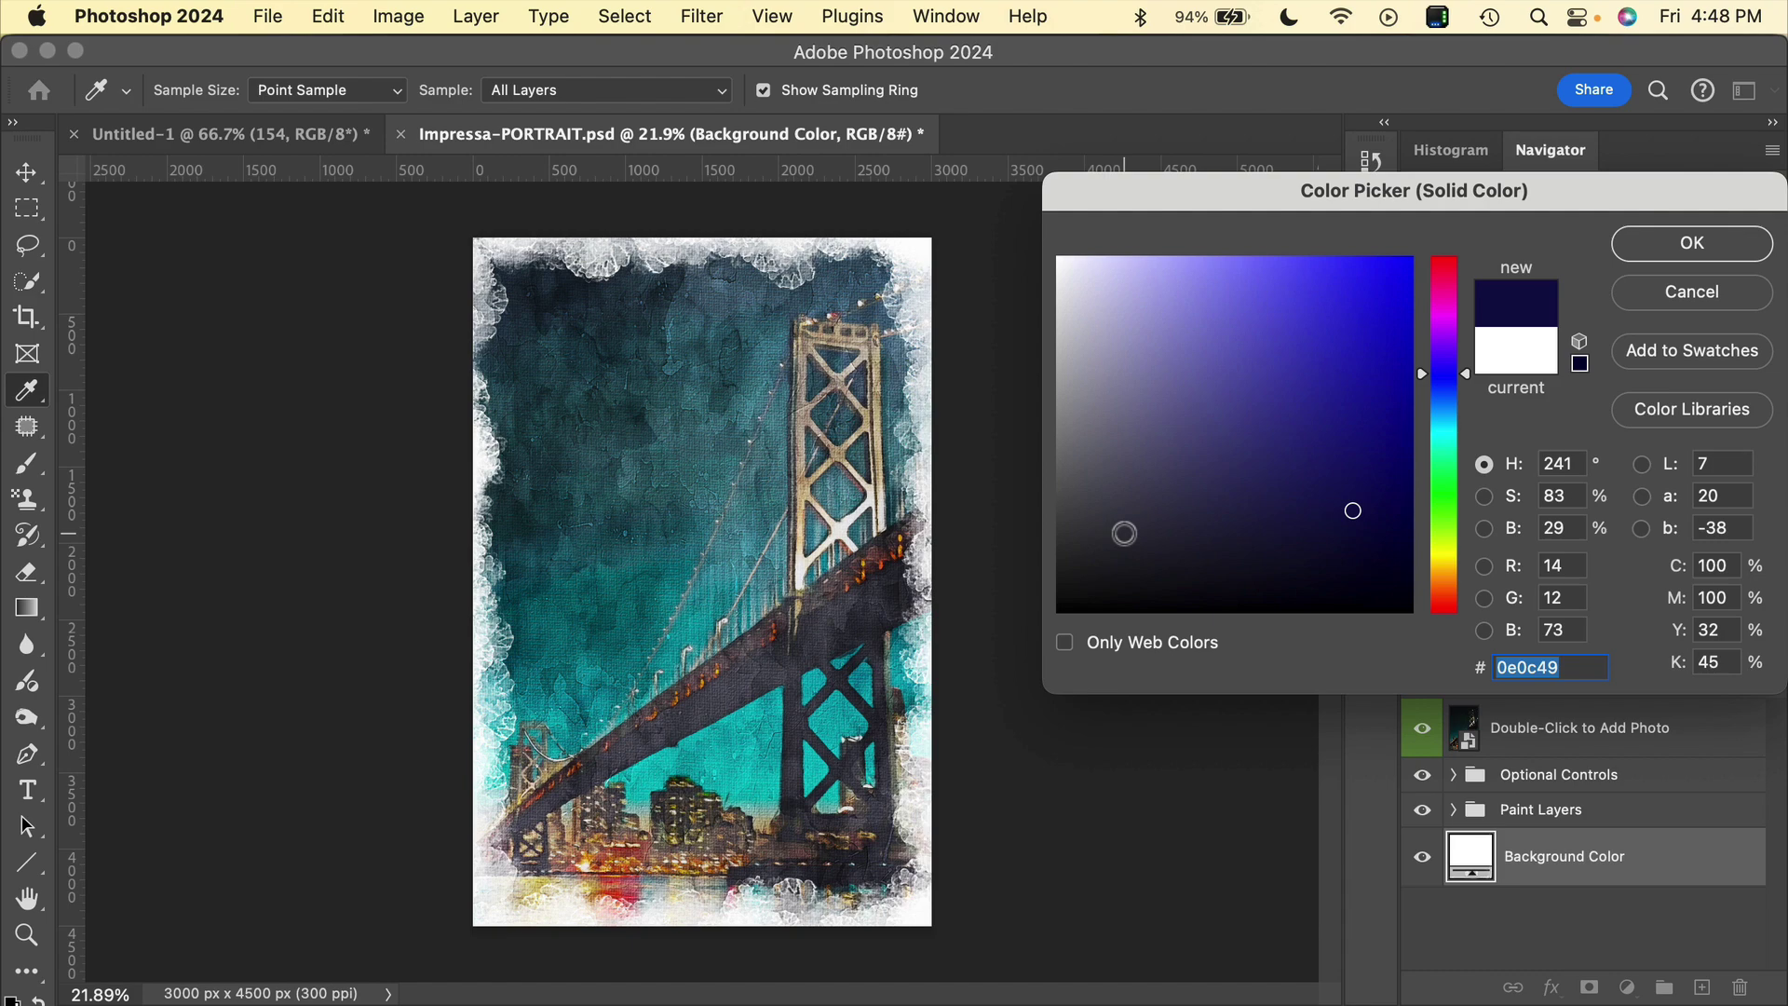
{"action": "left_click", "coordinate": [1690, 294]}
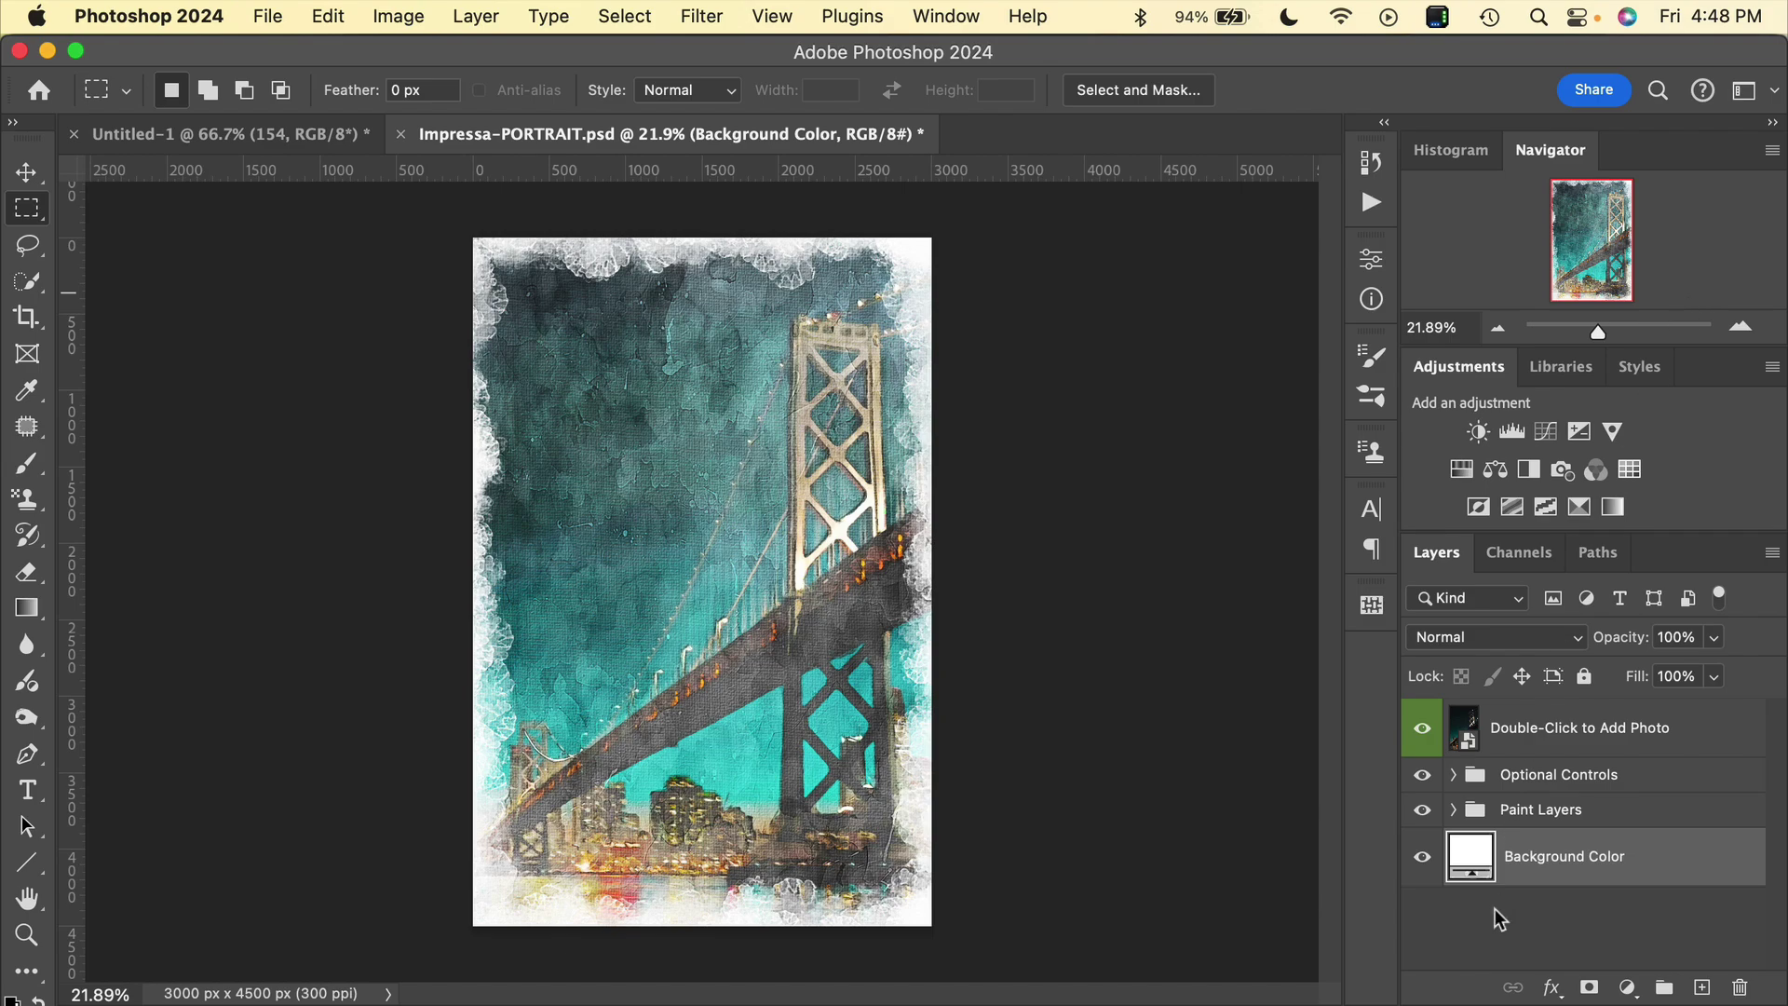